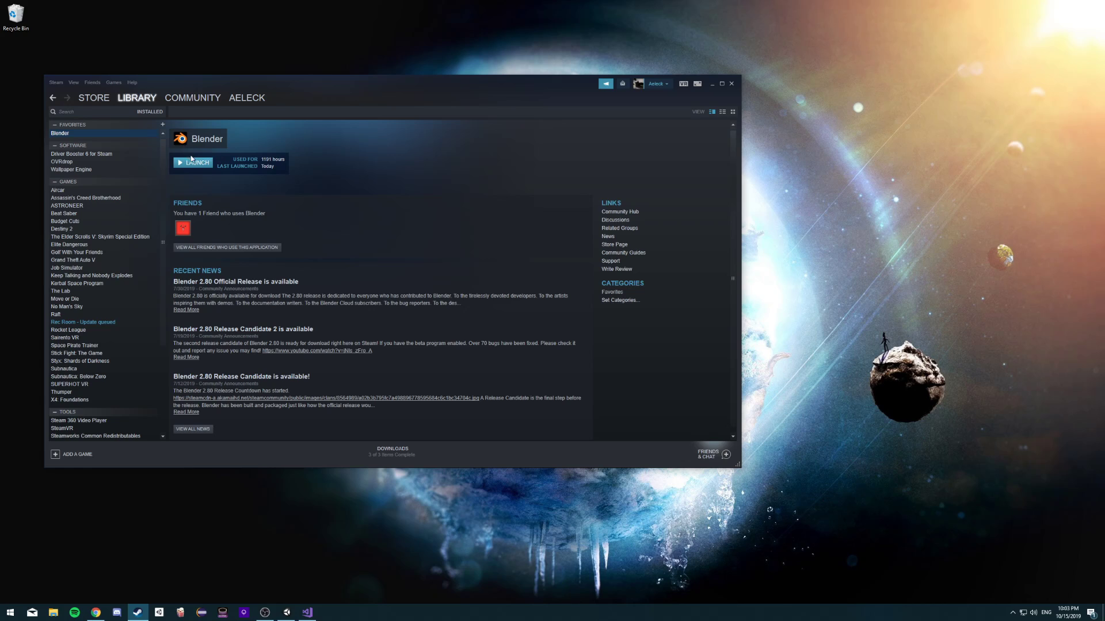
# Launch Blender from the Steam library and dismiss its splash screen
pyautogui.click(192, 162)
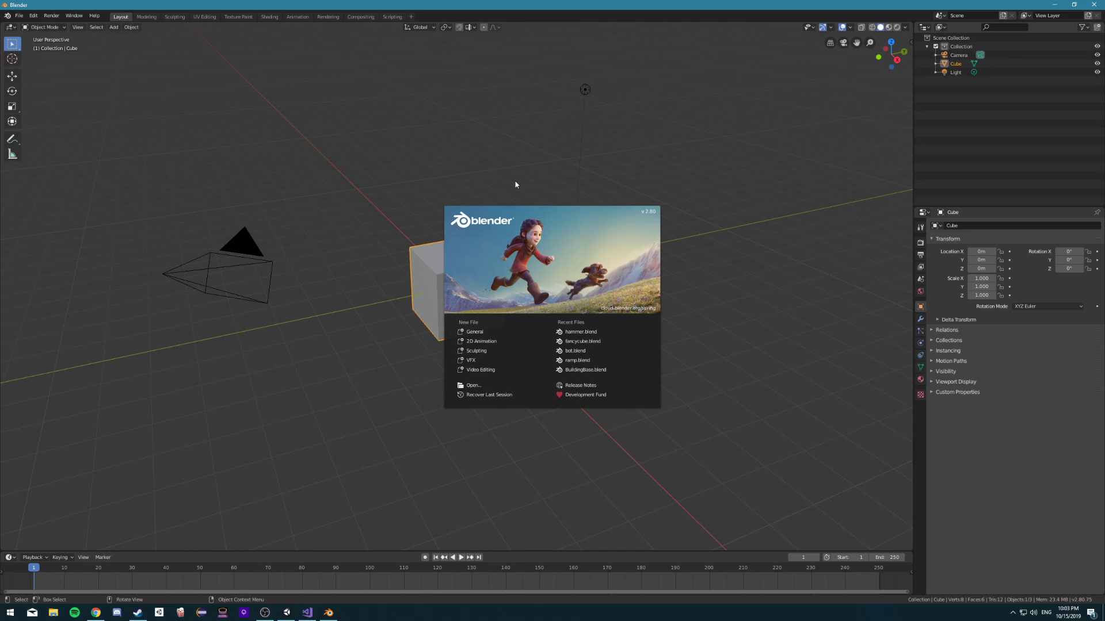
pyautogui.click(424, 173)
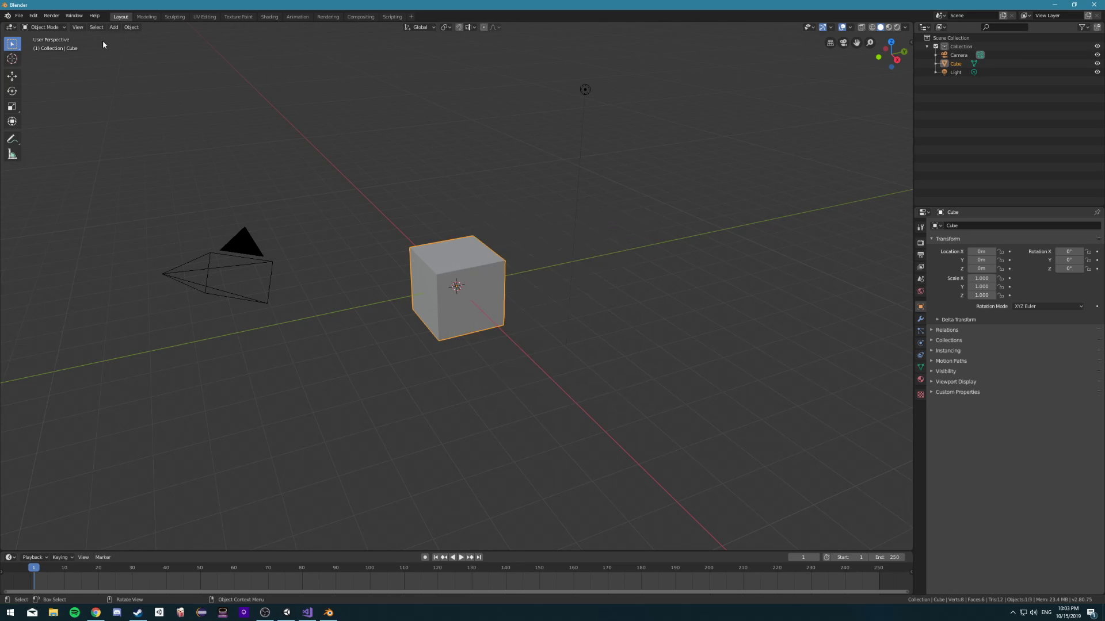
# Examine the keymap preferences for which mouse button is used for selecting, leaving the settings as they are
pyautogui.click(33, 16)
pyautogui.click(69, 132)
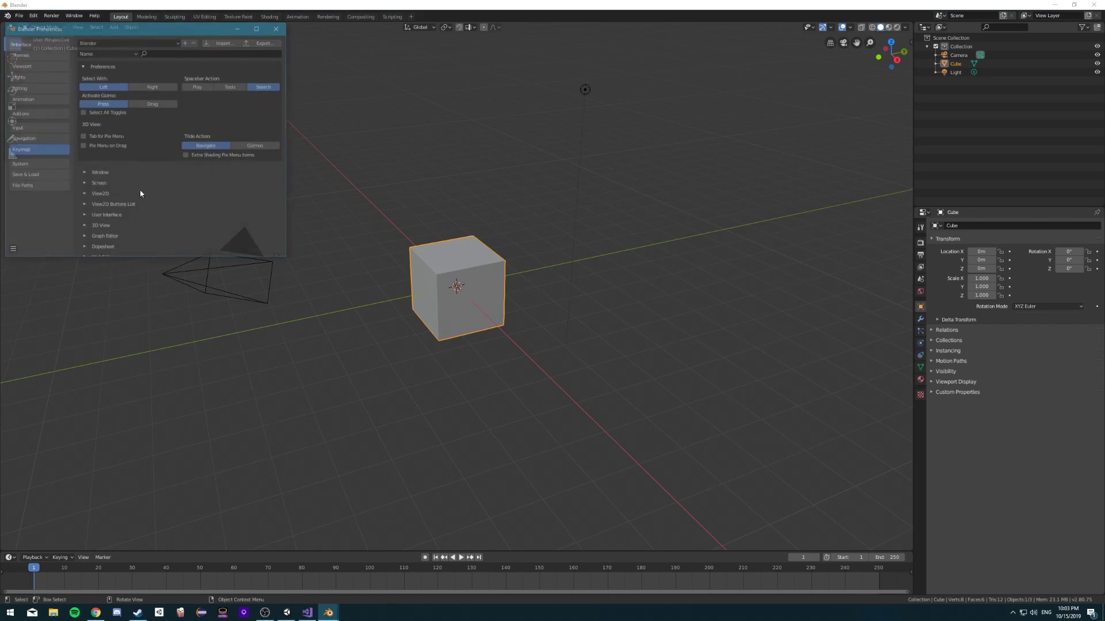
pyautogui.moveTo(73, 27); pyautogui.dragTo(432, 150)
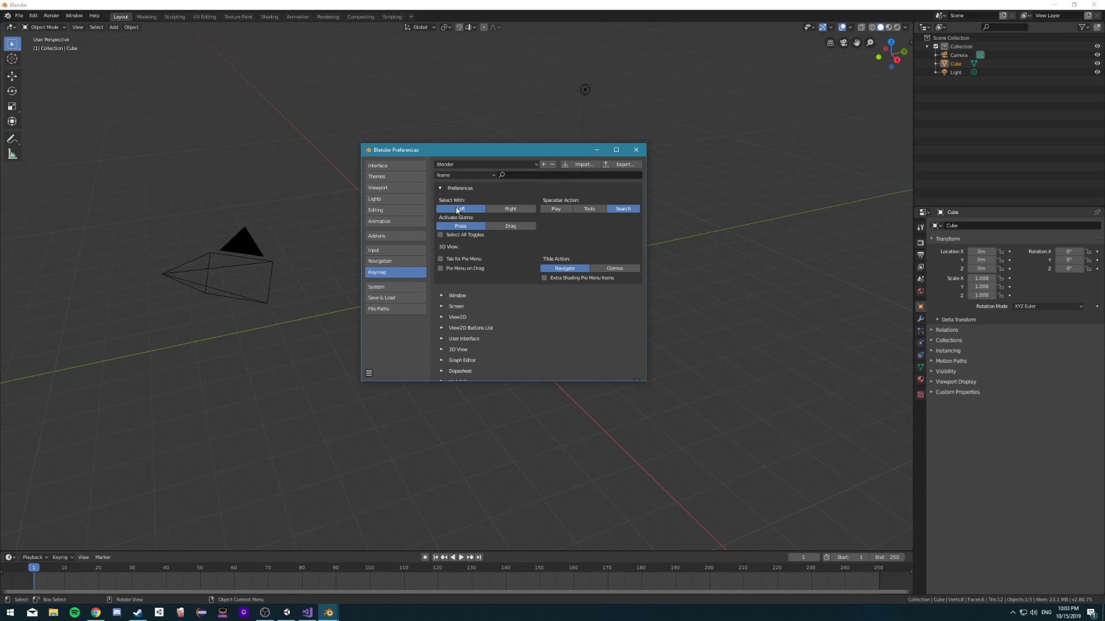
pyautogui.click(635, 149)
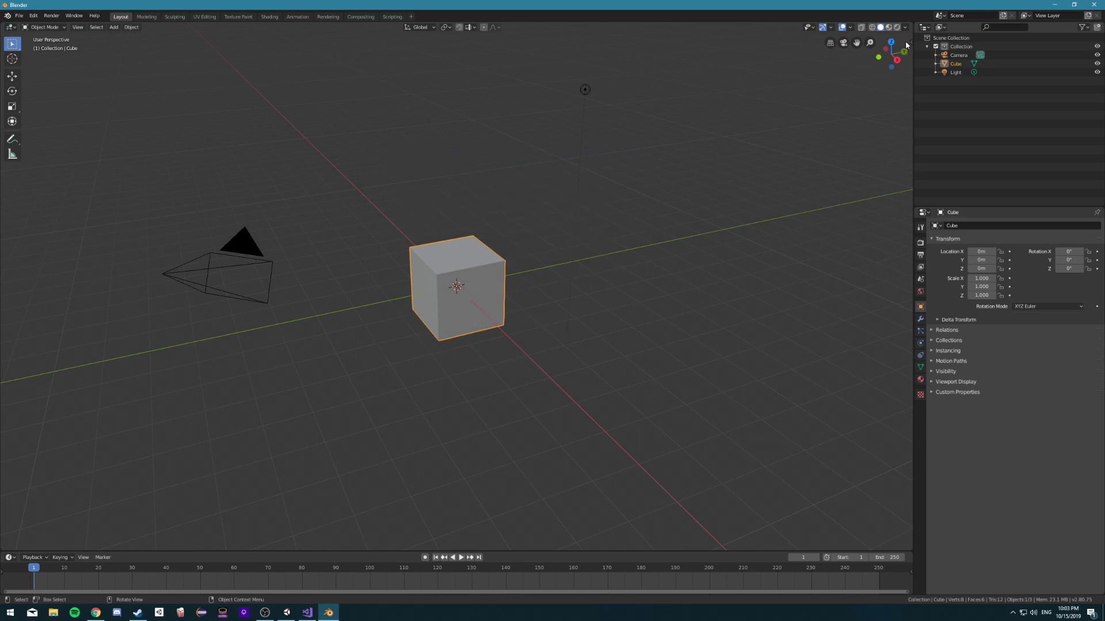
# Show the 3D viewport sidebar, enable Screencast Keys and bring up the object's transform properties
pyautogui.click(909, 43)
pyautogui.click(908, 105)
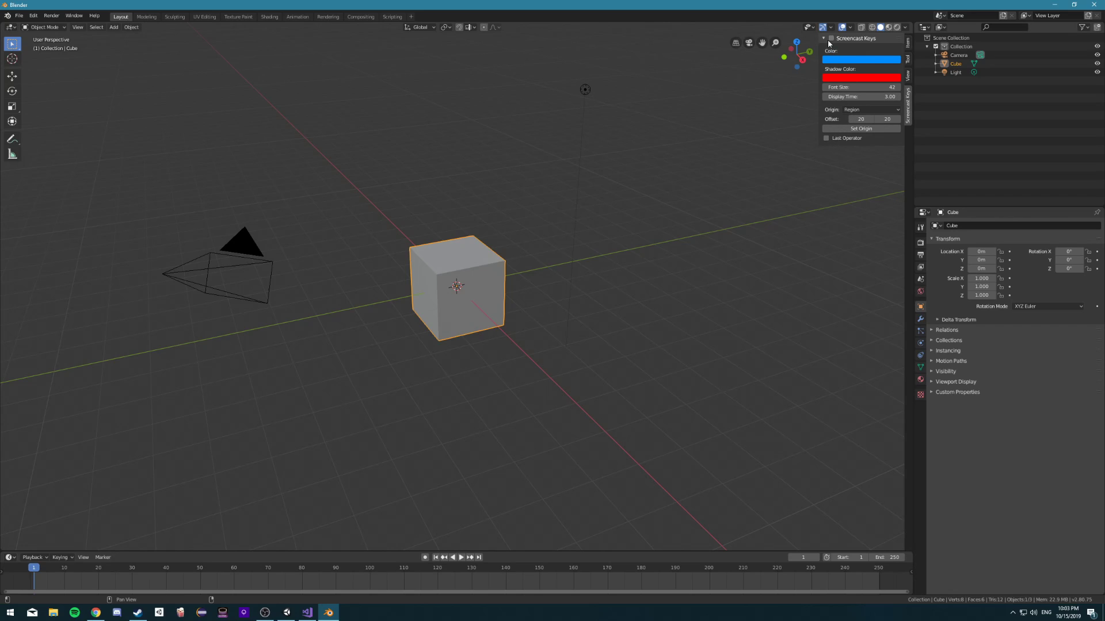
pyautogui.click(907, 44)
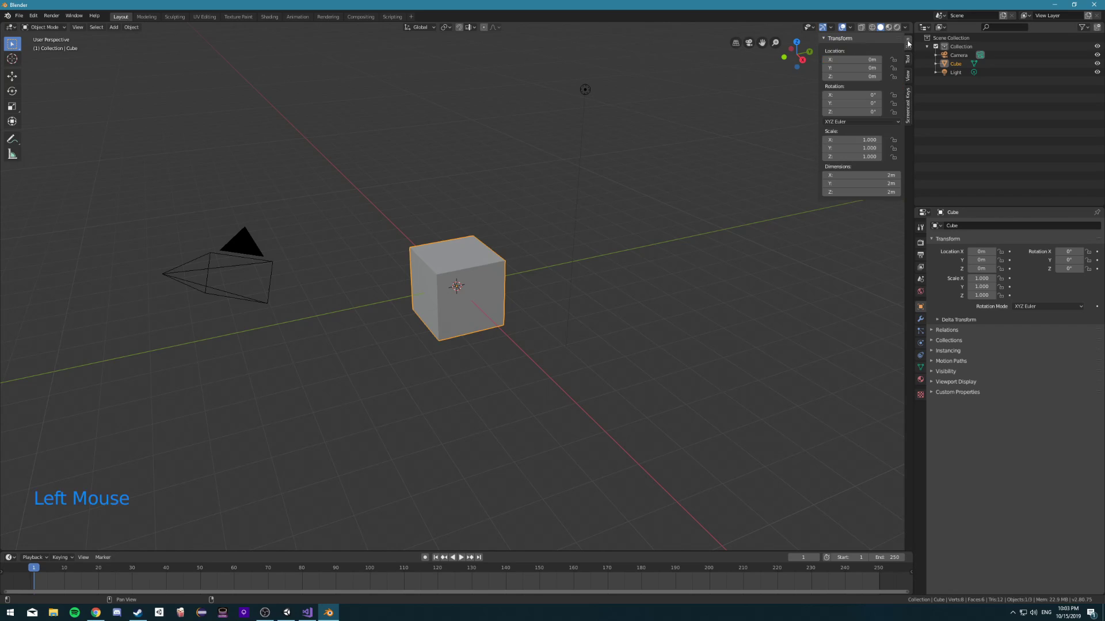
# Clear the default scene by deleting the light, camera and cube
pyautogui.click(585, 90)
pyautogui.press('x')
pyautogui.click(588, 89)
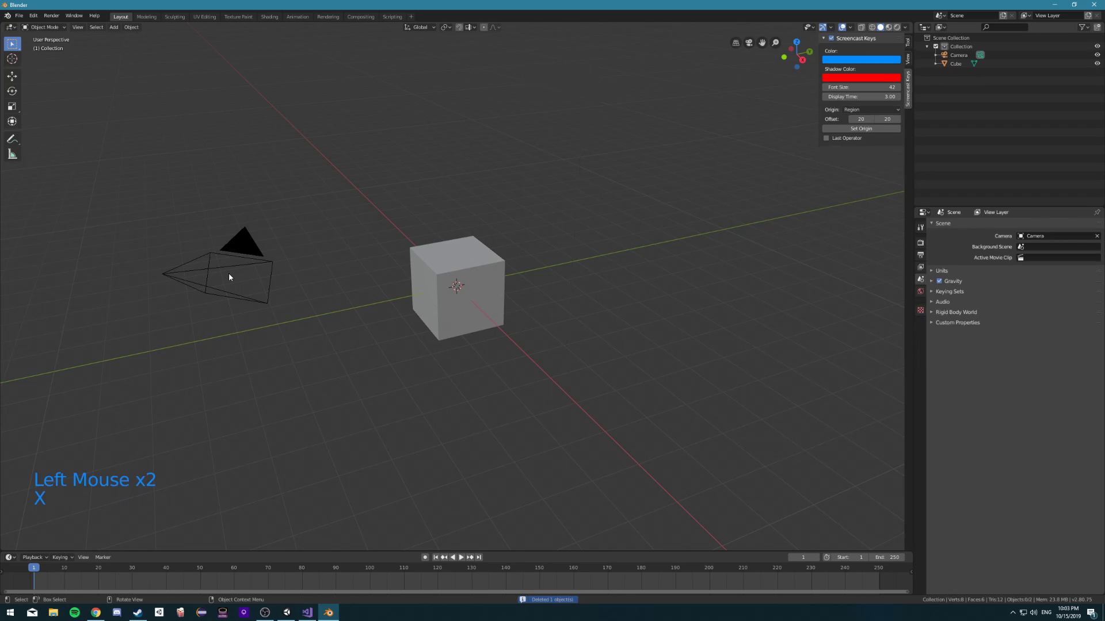
pyautogui.click(243, 245)
pyautogui.click(243, 246)
pyautogui.press('x')
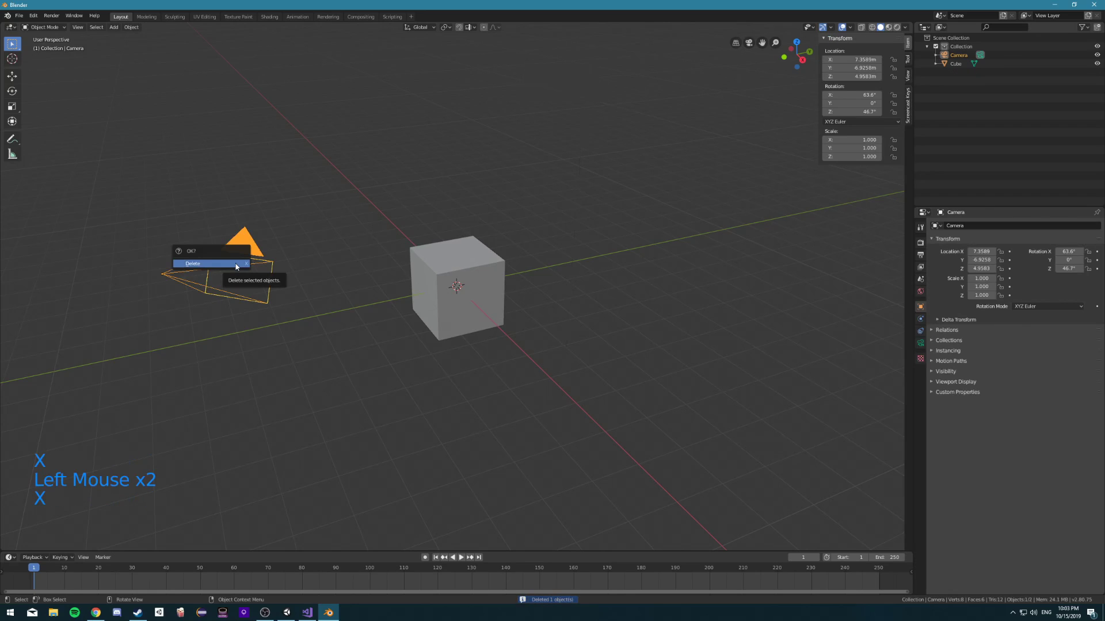
pyautogui.click(236, 266)
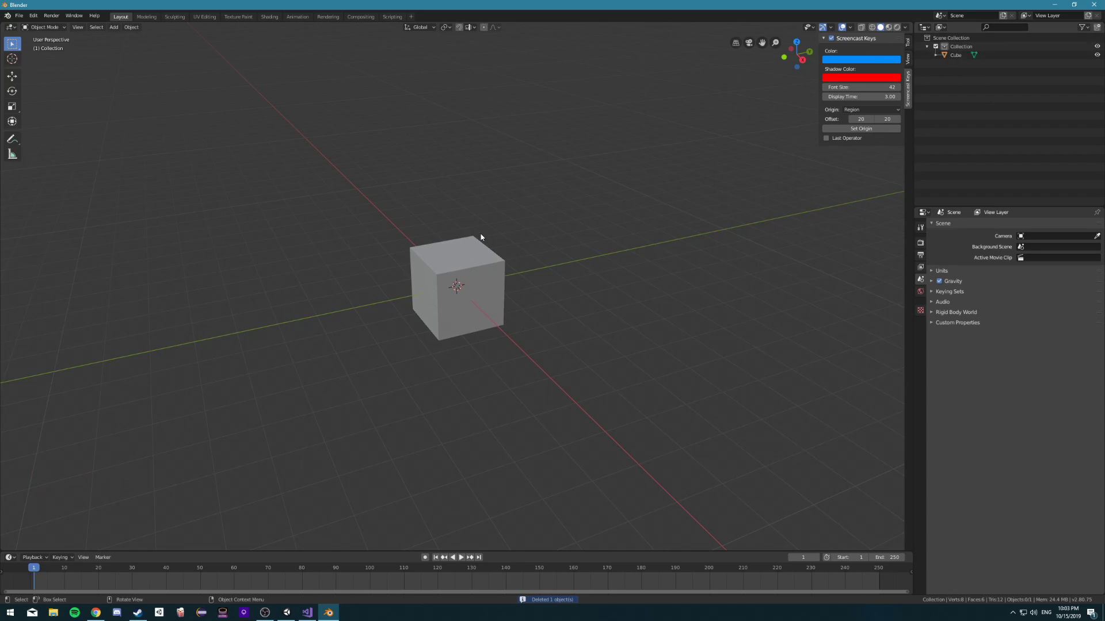
pyautogui.click(443, 266)
pyautogui.press('x')
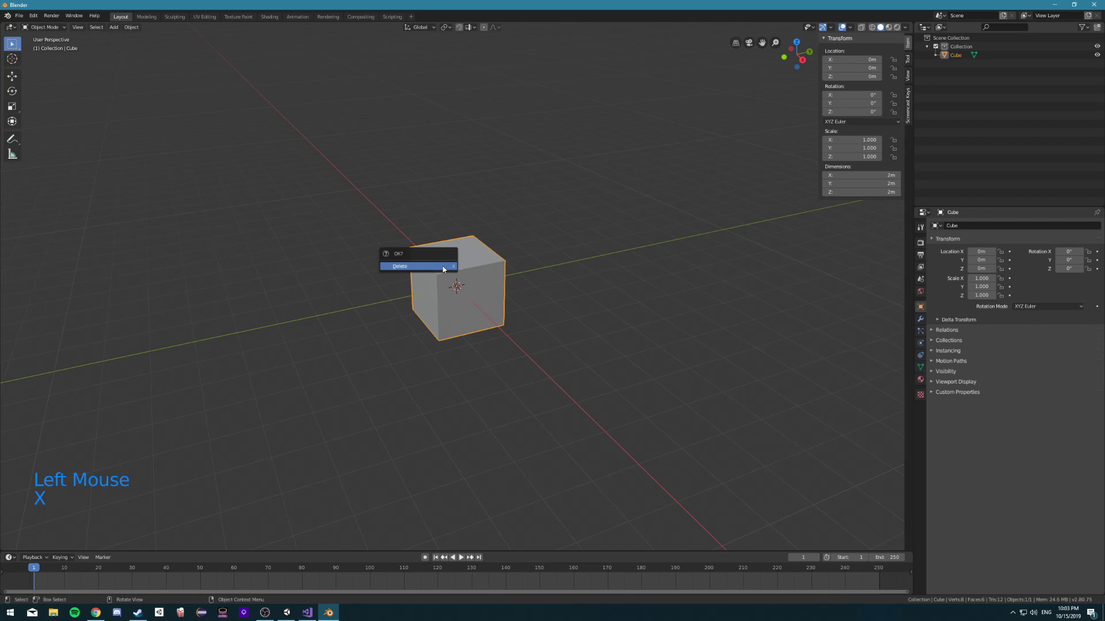
pyautogui.click(443, 266)
# Add a plane mesh at the scene origin and enter Edit Mode on it
pyautogui.scroll(3, 412, 317)
pyautogui.moveTo(412, 317); pyautogui.dragTo(541, 326, button='middle')
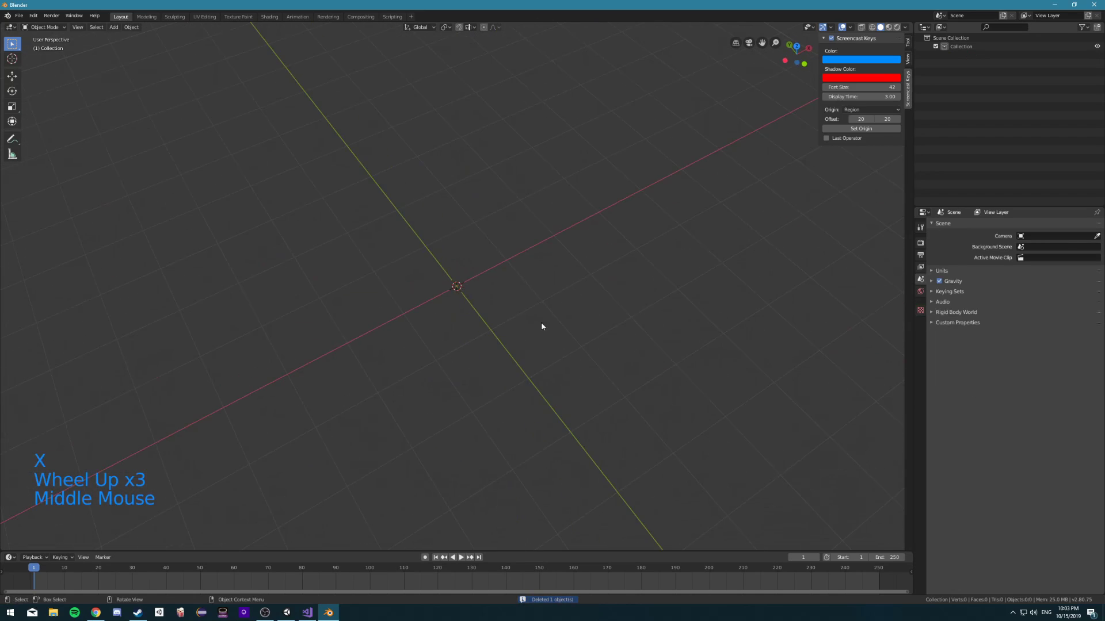
pyautogui.moveTo(640, 258); pyautogui.dragTo(526, 274, button='middle')
pyautogui.scroll(-3, 578, 276)
pyautogui.scroll(2, 527, 272)
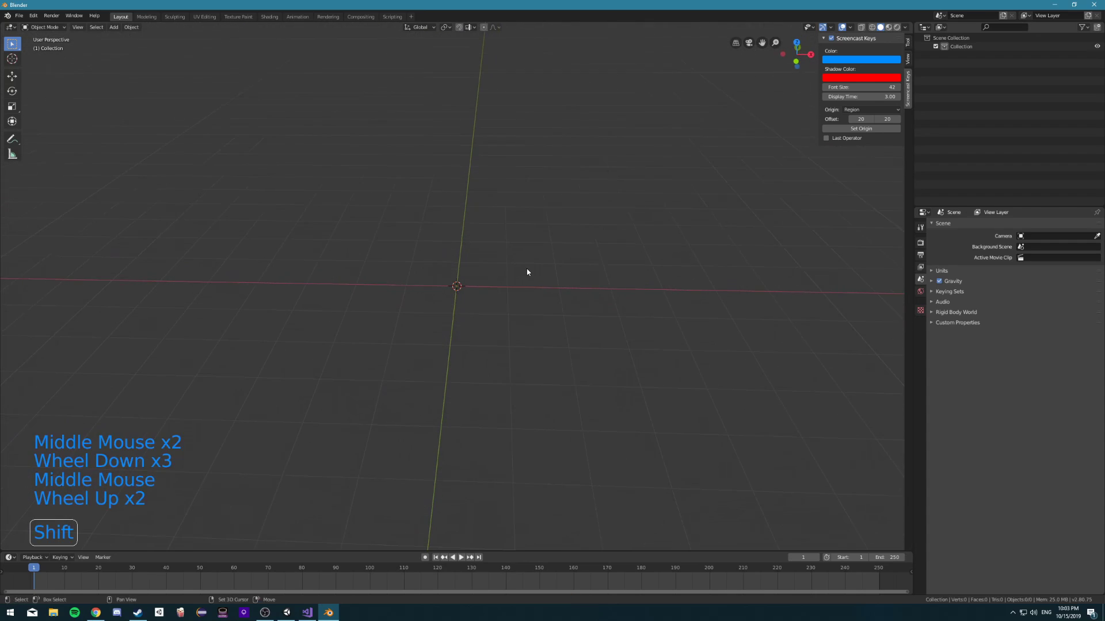
pyautogui.hotkey('shift', 'a')
pyautogui.moveTo(527, 269)
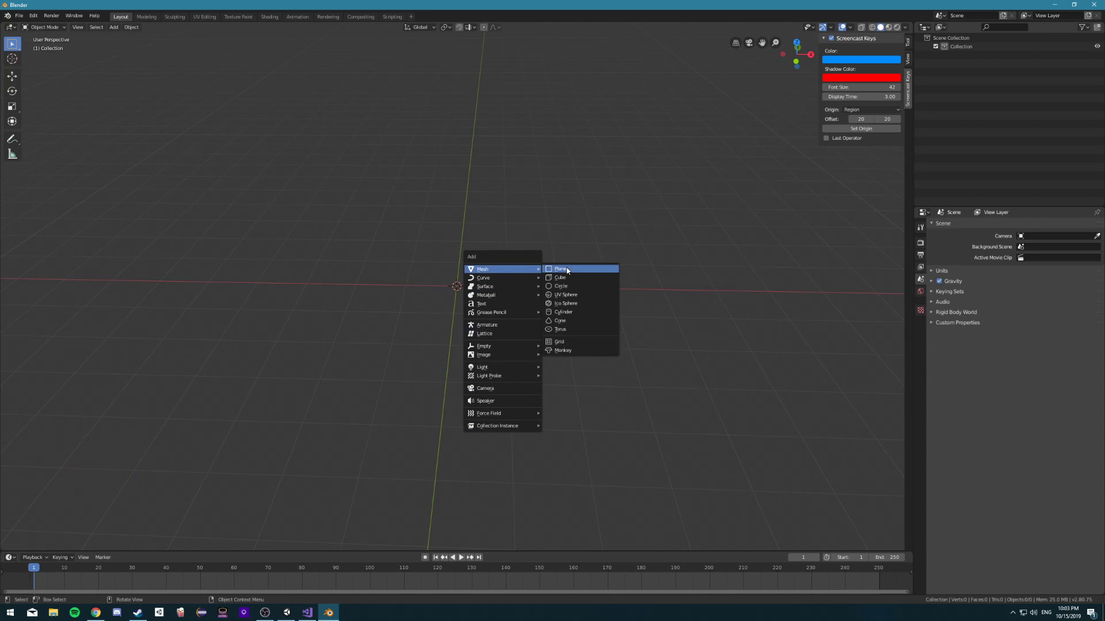
pyautogui.click(576, 270)
pyautogui.press('Tab')
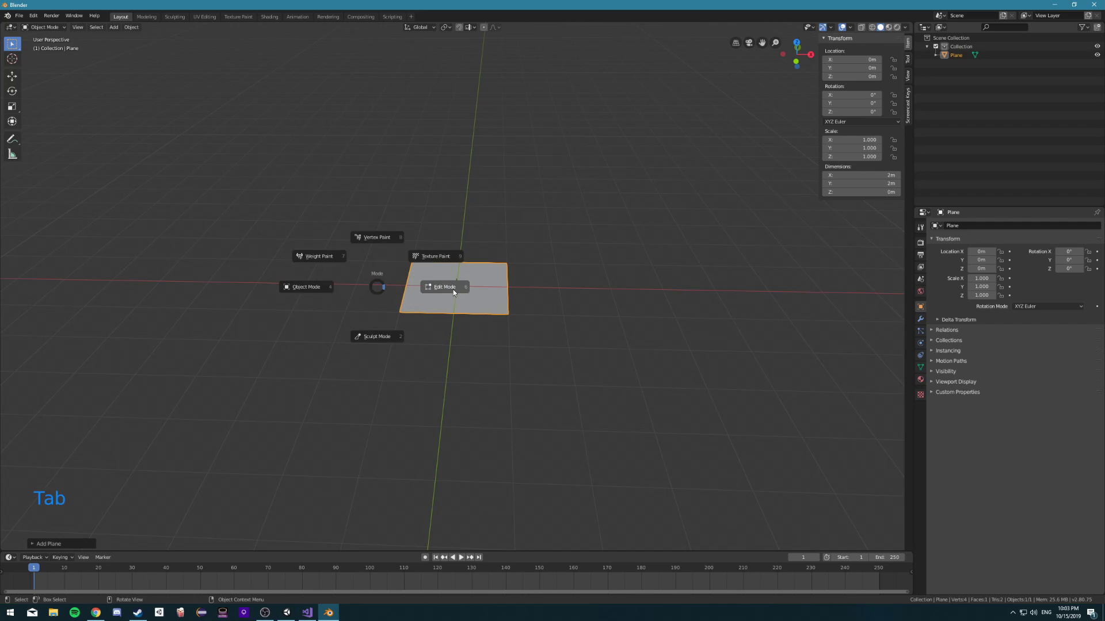
# Examine the plane from perspective, front and top orthographic views
pyautogui.scroll(4, 453, 289)
pyautogui.moveTo(454, 289); pyautogui.dragTo(449, 263, button='middle')
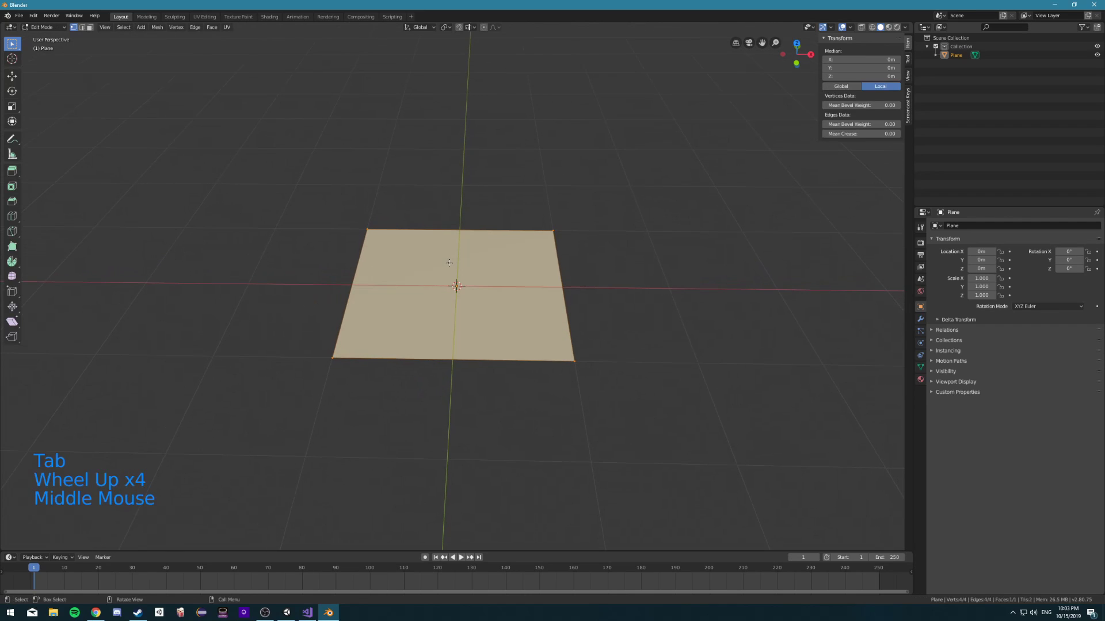
pyautogui.press('KP_7')
pyautogui.scroll(-3, 449, 262)
pyautogui.scroll(3, 450, 262)
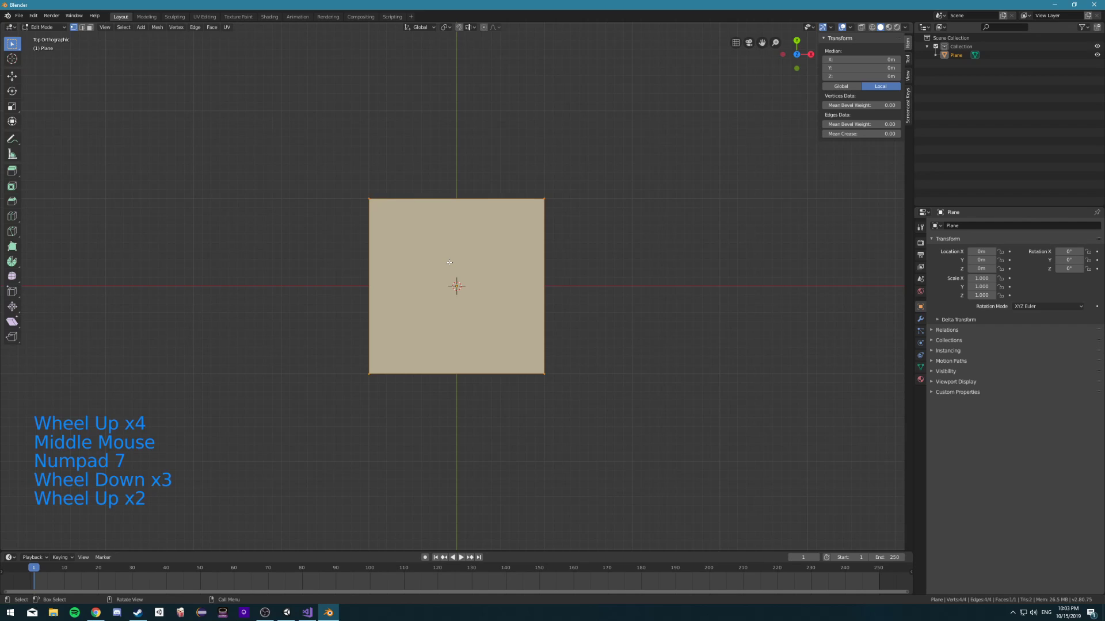
pyautogui.moveTo(450, 262); pyautogui.dragTo(500, 220, button='middle')
pyautogui.scroll(-1, 502, 221)
pyautogui.press('KP_1')
pyautogui.press('KP_6')
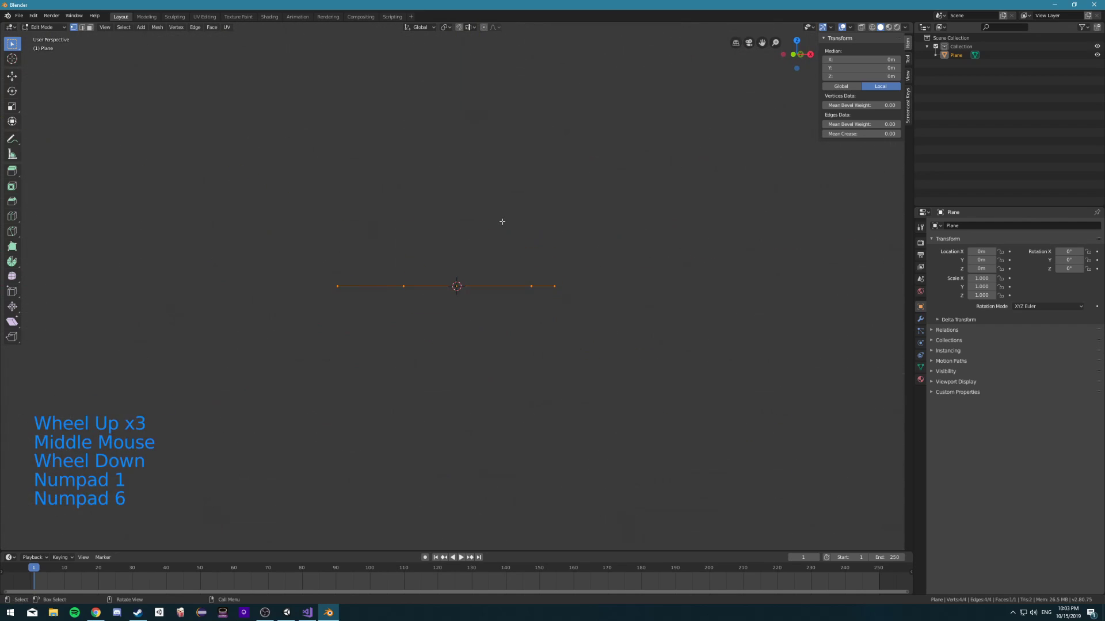
pyautogui.press('KP_7')
pyautogui.scroll(-2, 470, 259)
# Try selecting all of the plane's geometry and deselecting it again
pyautogui.press('a')
pyautogui.press('a')
pyautogui.press('a')
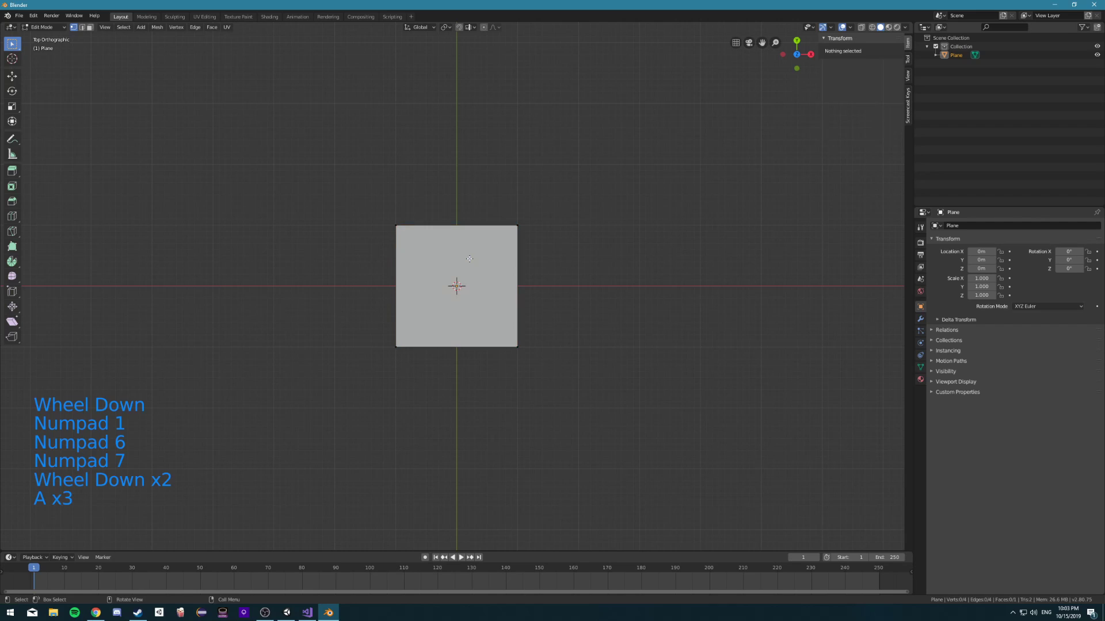
pyautogui.scroll(3, 465, 262)
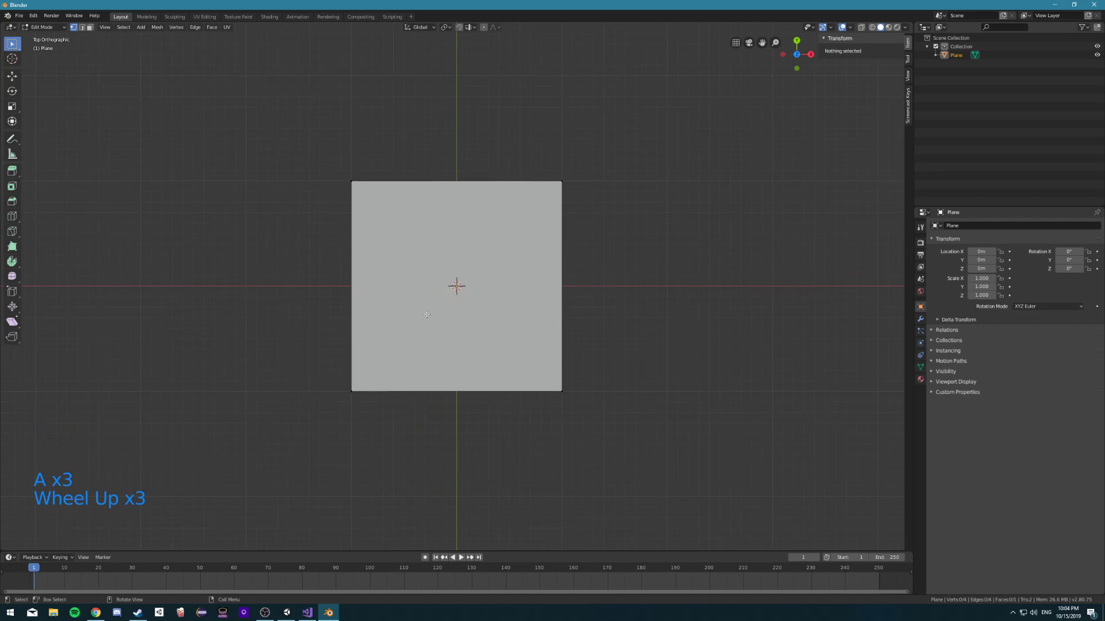
pyautogui.moveTo(463, 263); pyautogui.dragTo(430, 271, button='middle')
pyautogui.press('a')
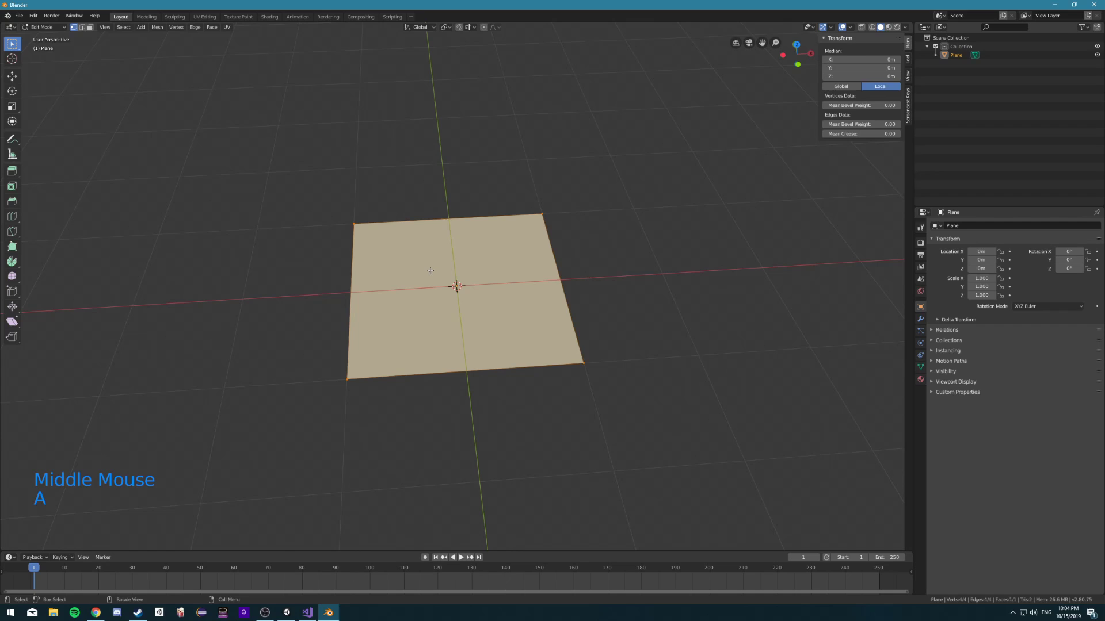
# Select the plane's two corner vertices on the negative X side in the top orthographic view
pyautogui.press('KP_7')
pyautogui.click(339, 179)
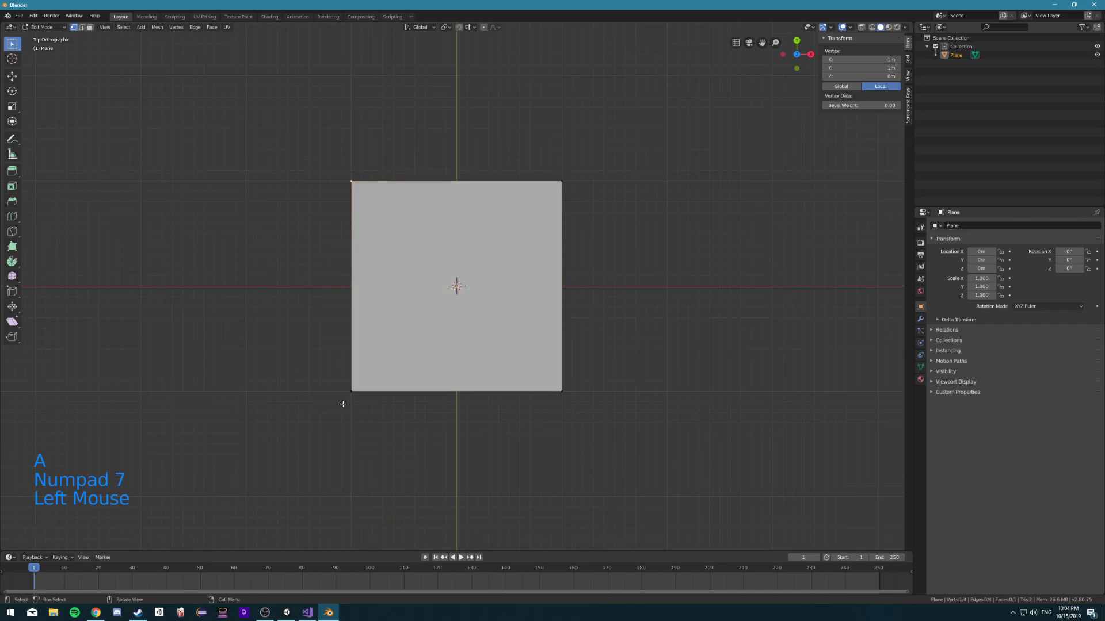
pyautogui.keyDown('shift'); pyautogui.click(349, 390); pyautogui.keyUp('shift')
# Try edge selection on the plane's positive Y edge and face selection on its single face
pyautogui.click(73, 29)
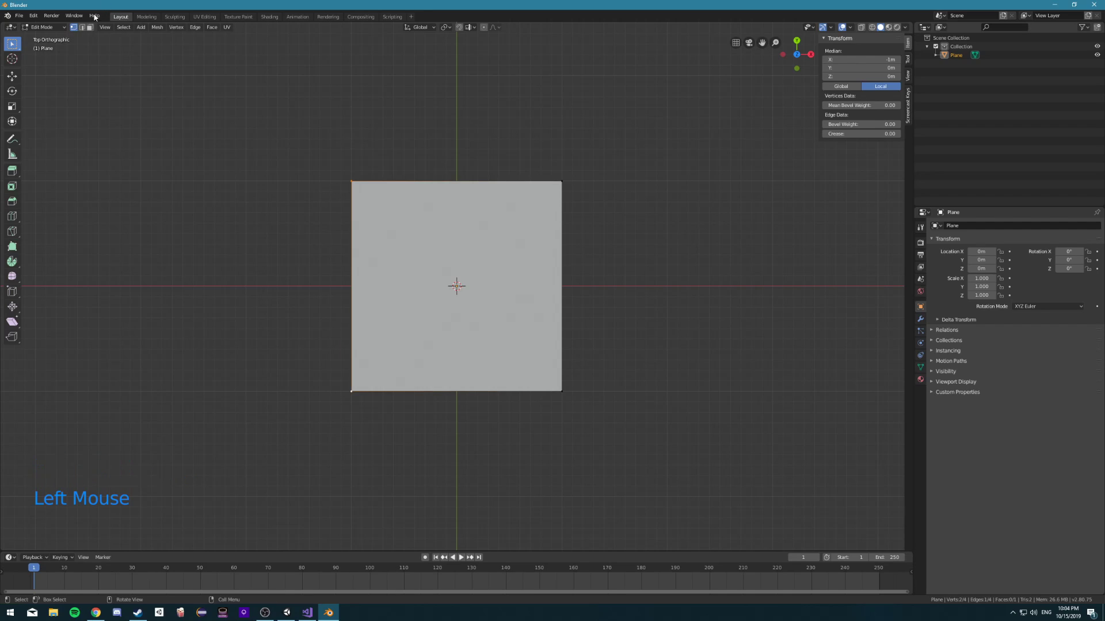
pyautogui.click(82, 28)
pyautogui.click(301, 181)
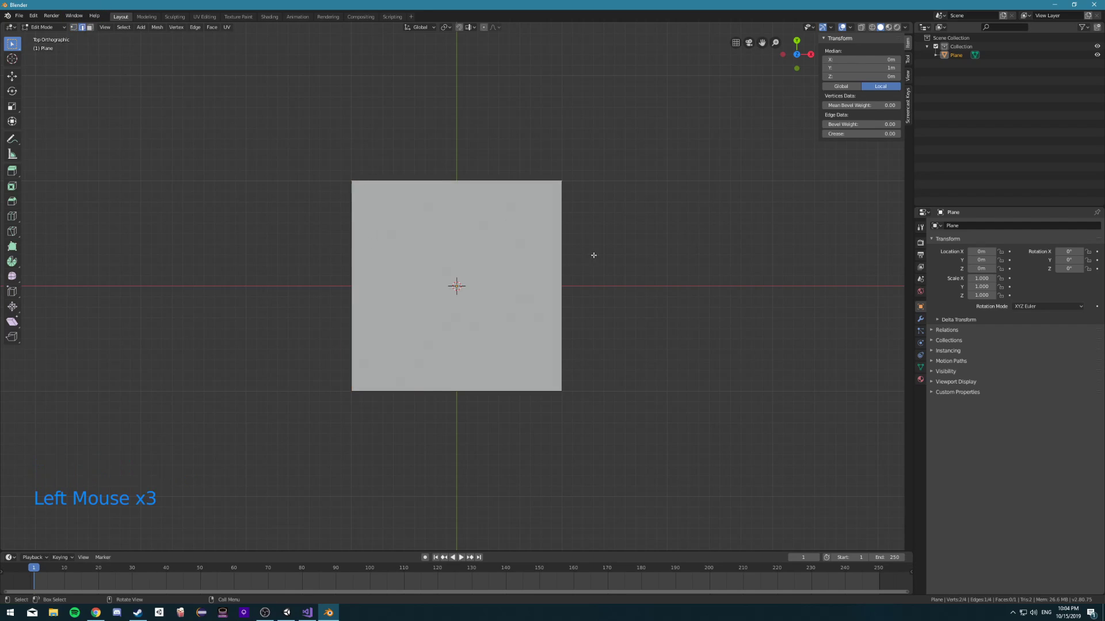
pyautogui.click(96, 52)
pyautogui.click(89, 29)
pyautogui.click(380, 210)
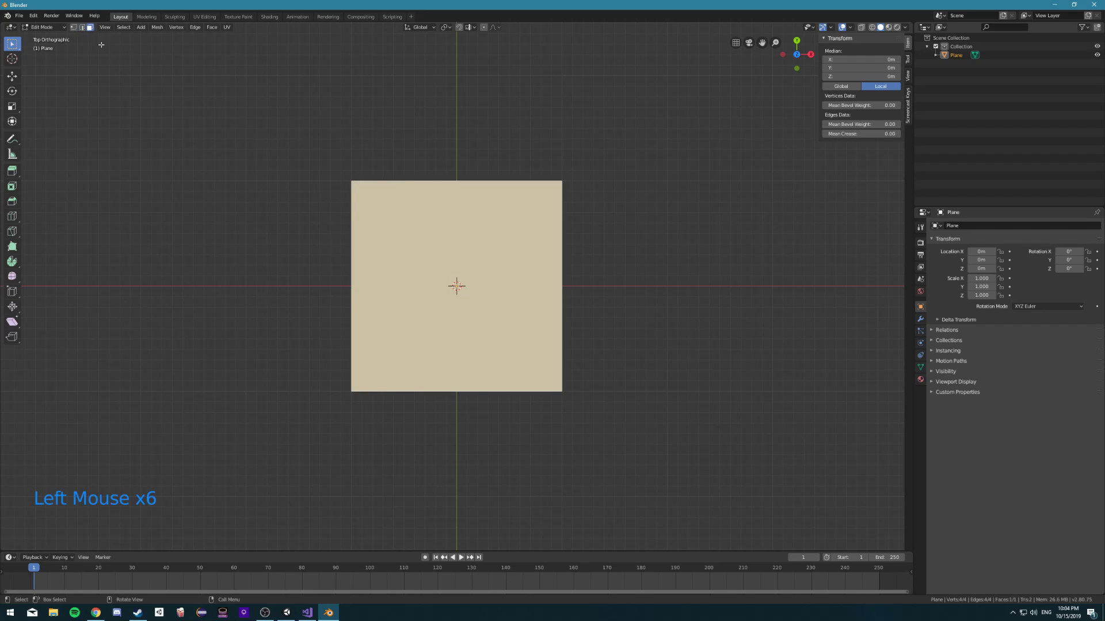
# Return to vertex selection and select the two vertices on the plane's negative X side
pyautogui.click(75, 28)
pyautogui.click(356, 184)
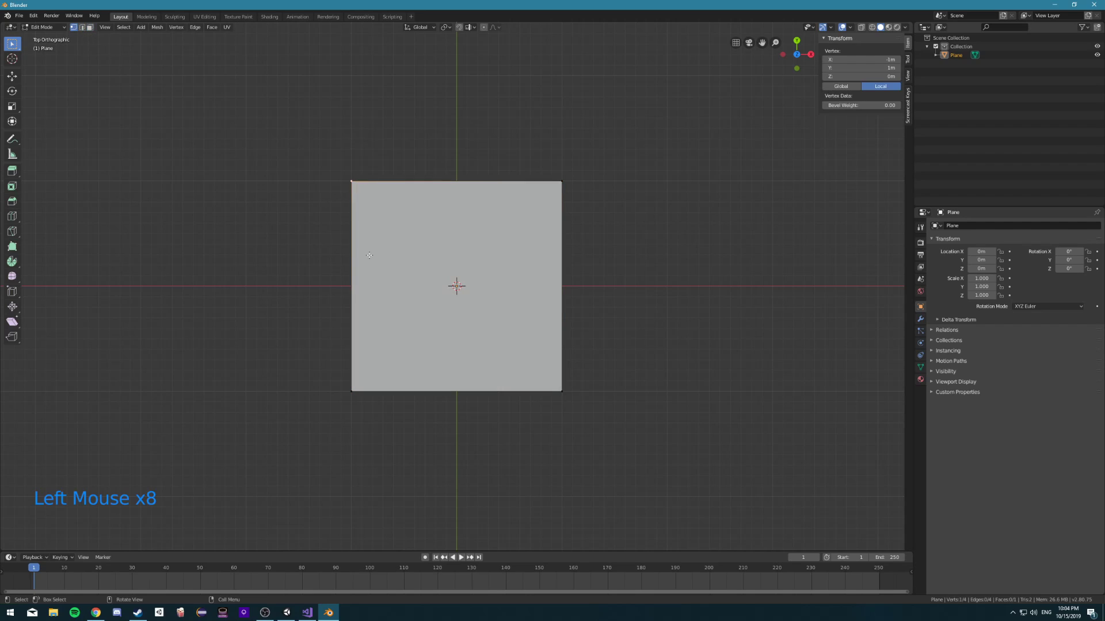
pyautogui.keyDown('shift'); pyautogui.click(349, 394); pyautogui.keyUp('shift')
pyautogui.scroll(-3, 429, 344)
pyautogui.scroll(2, 429, 343)
pyautogui.scroll(-8, 427, 341)
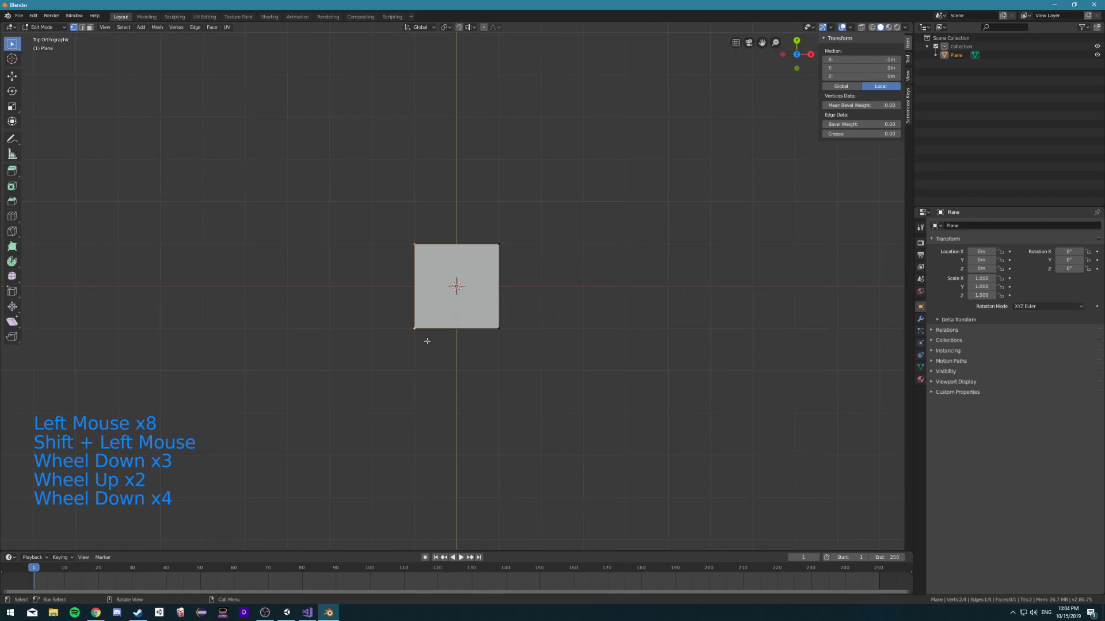
pyautogui.scroll(6, 437, 341)
pyautogui.scroll(2, 466, 339)
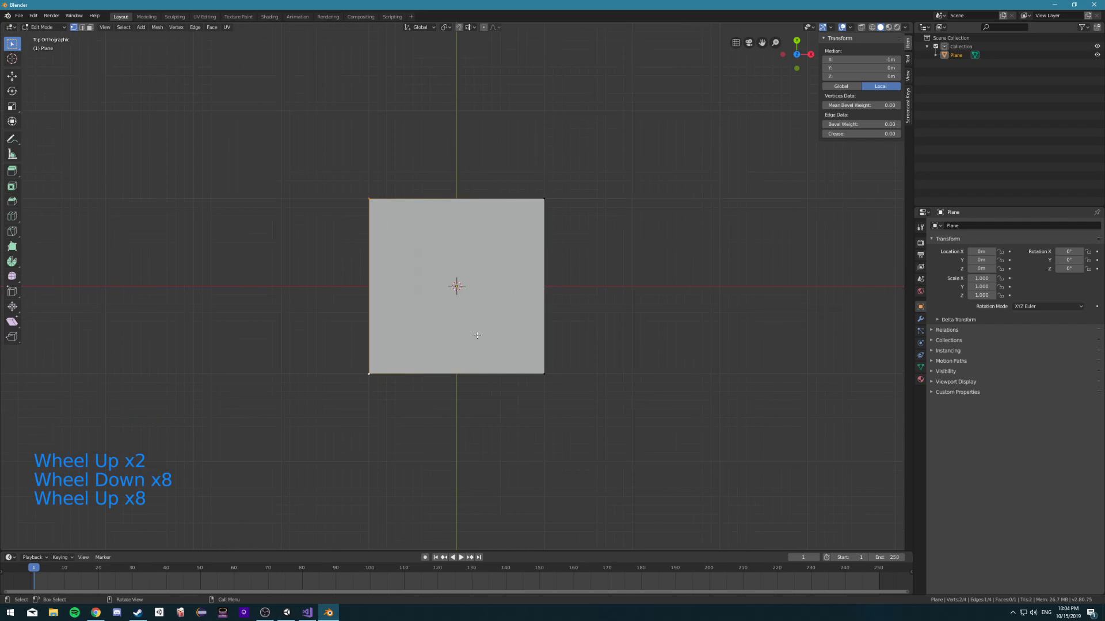
# Scale the entire plane by 0.2 along the Y axis to form a narrow strip
pyautogui.press('a')
pyautogui.write('sy')
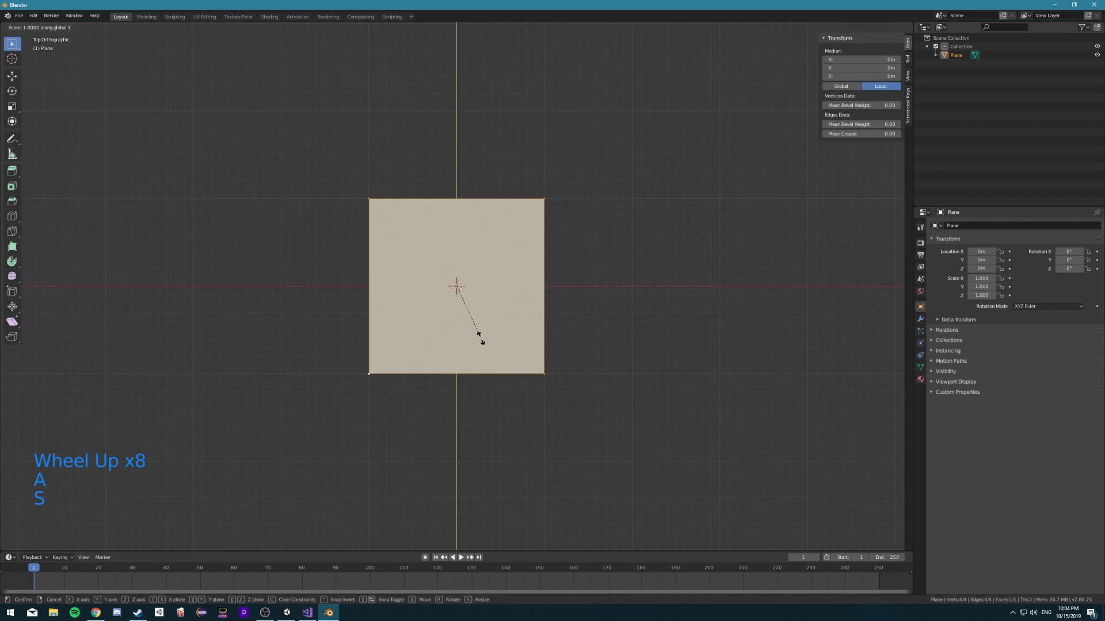
pyautogui.write('.2')
pyautogui.press('Return')
# Extrude the strip's negative X end edge by -0.6 m along the X axis using snapped increments
pyautogui.scroll(4, 446, 318)
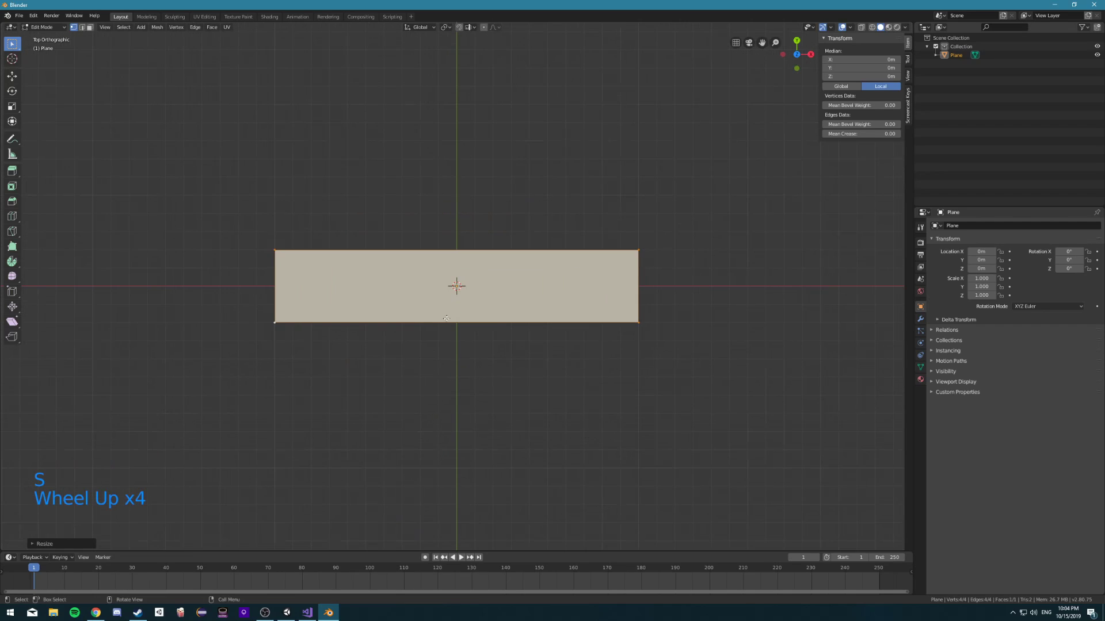
pyautogui.click(267, 246)
pyautogui.keyDown('shift'); pyautogui.click(277, 342); pyautogui.keyUp('shift')
pyautogui.press('e')
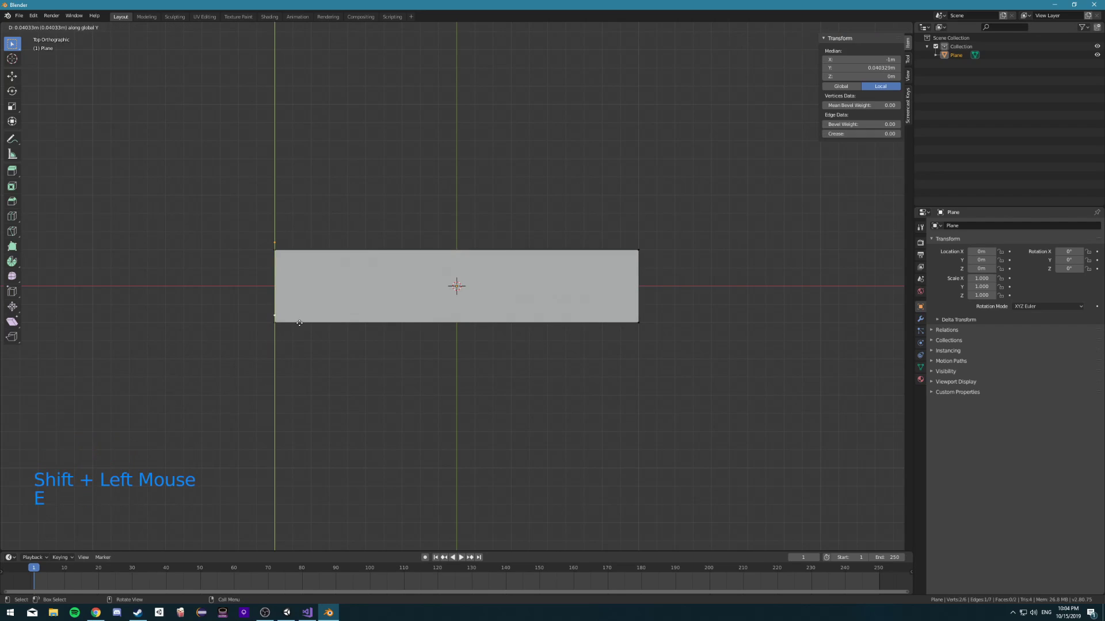
pyautogui.press('x')
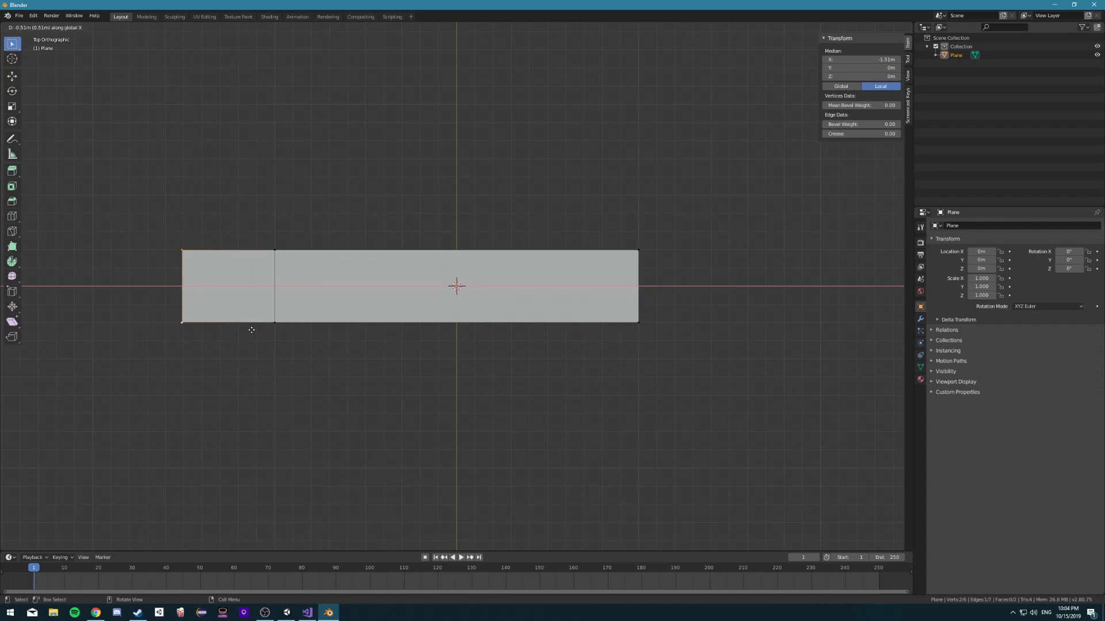
pyautogui.press('ctrl')
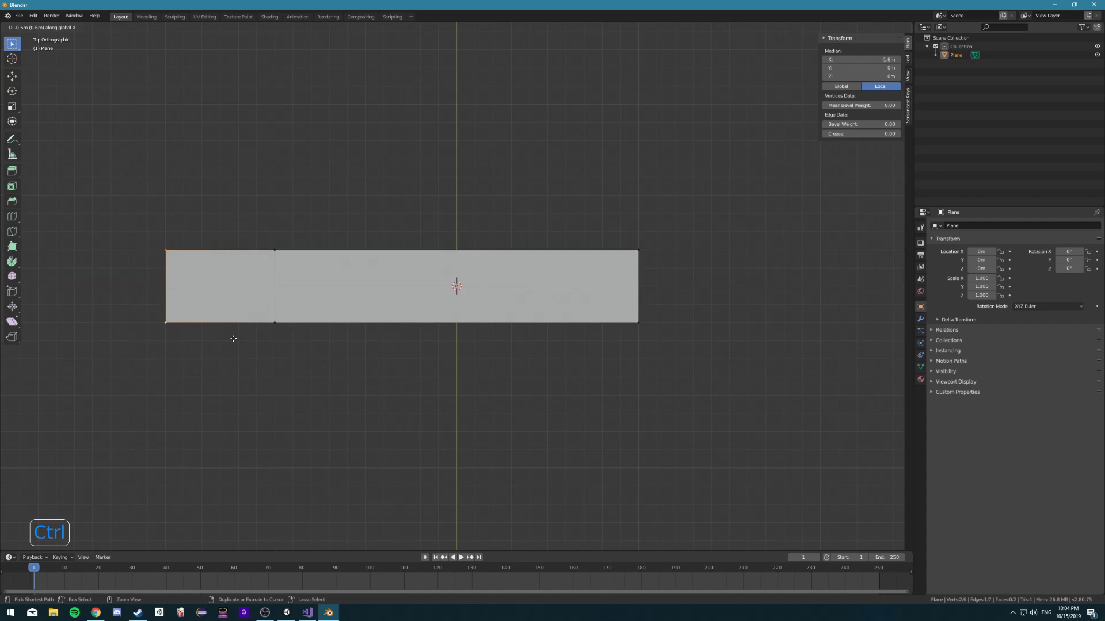
pyautogui.click(267, 353)
# Select the two long side edges of the strip's negative X end section and subdivide them to split the section in half
pyautogui.click(166, 251)
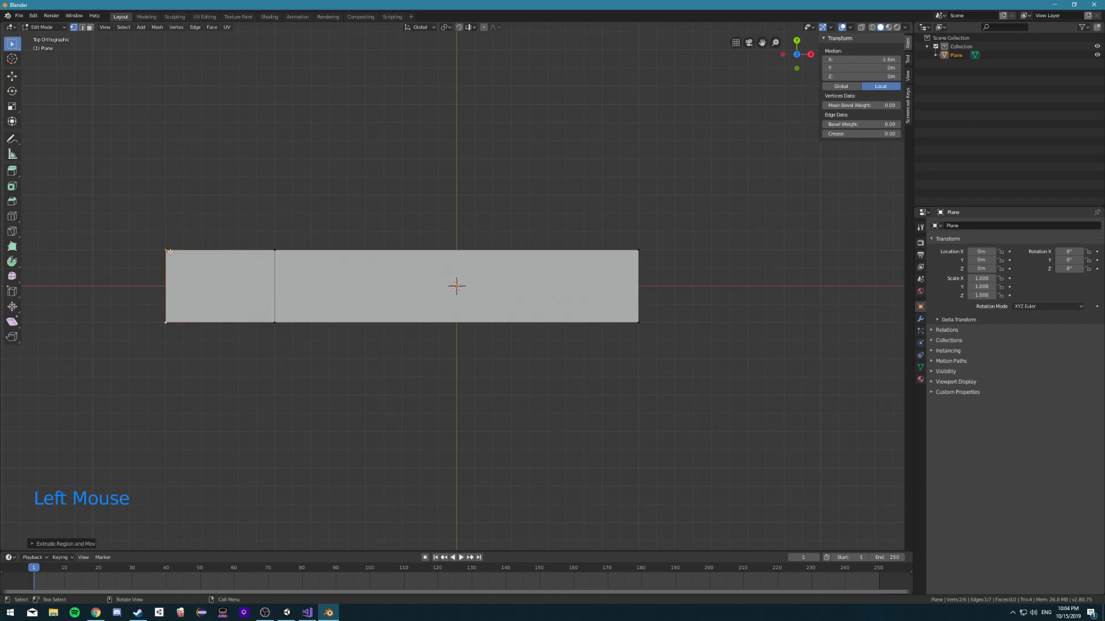
pyautogui.keyDown('shift'); pyautogui.click(275, 250); pyautogui.keyUp('shift')
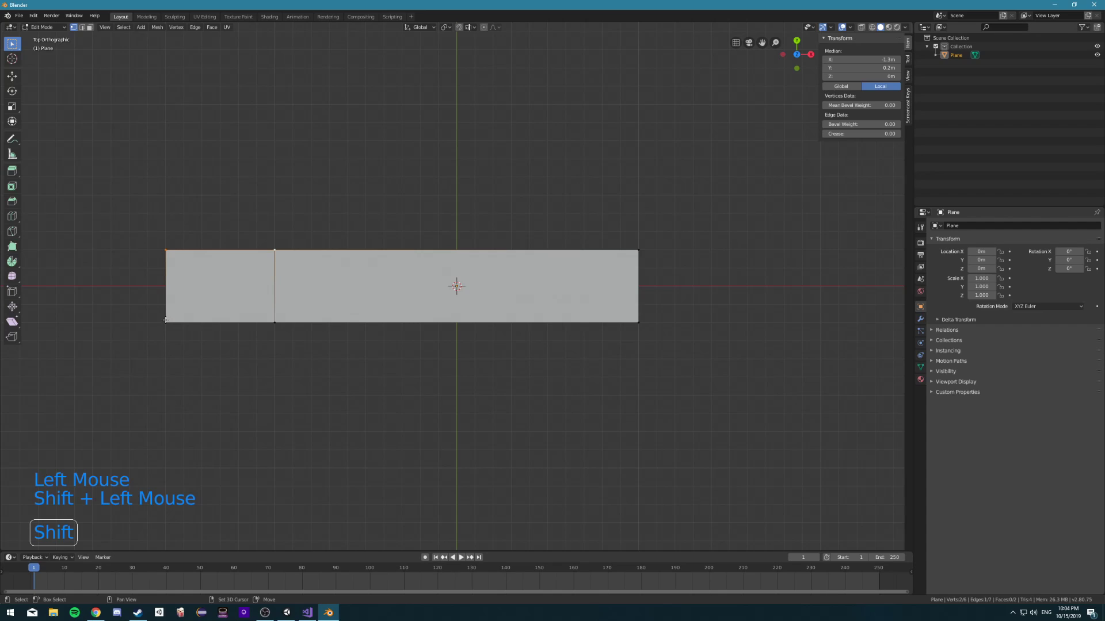
pyautogui.click(82, 27)
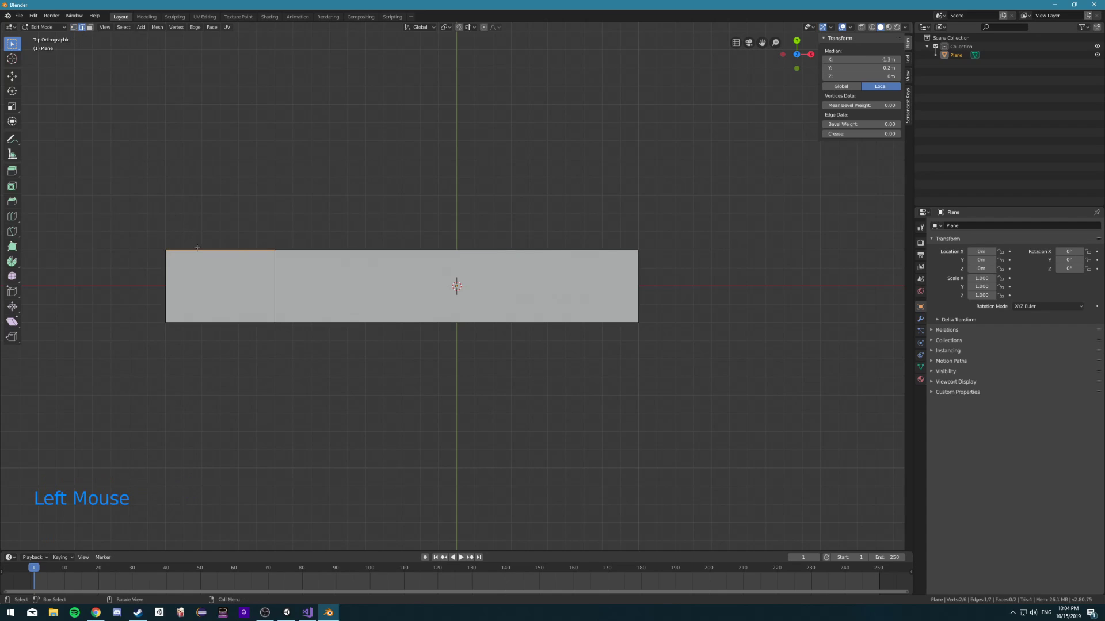
pyautogui.click(220, 322)
pyautogui.keyDown('shift'); pyautogui.click(220, 320); pyautogui.keyUp('shift')
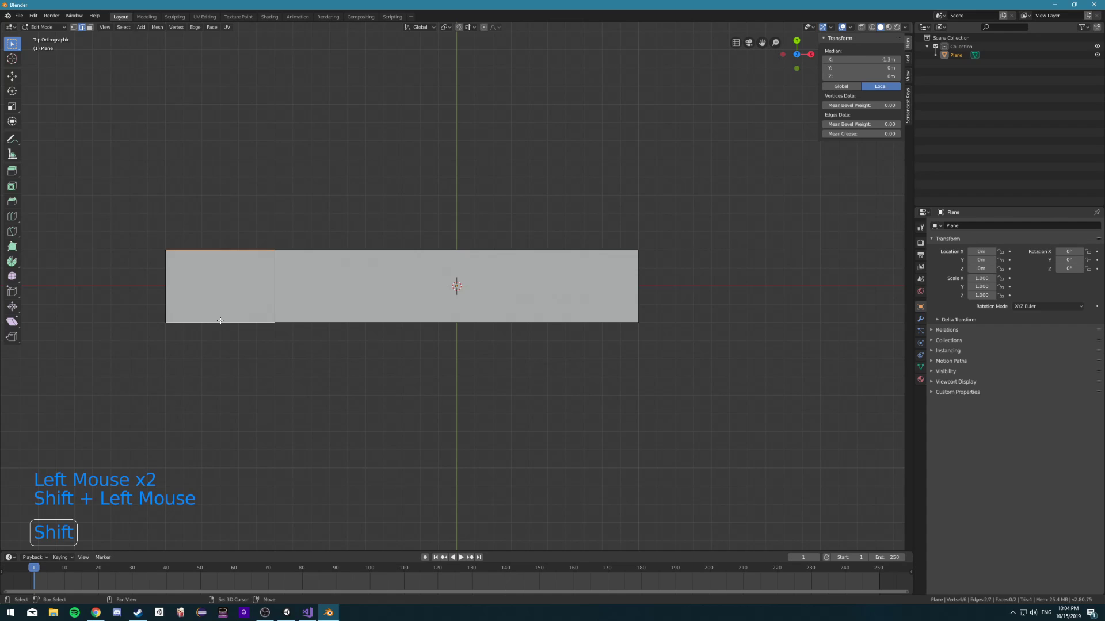
pyautogui.rightClick(220, 321)
pyautogui.click(220, 321)
# Extrude the positive Y edge of the outermost section by about 0.36 m along the Y axis
pyautogui.scroll(2, 220, 321)
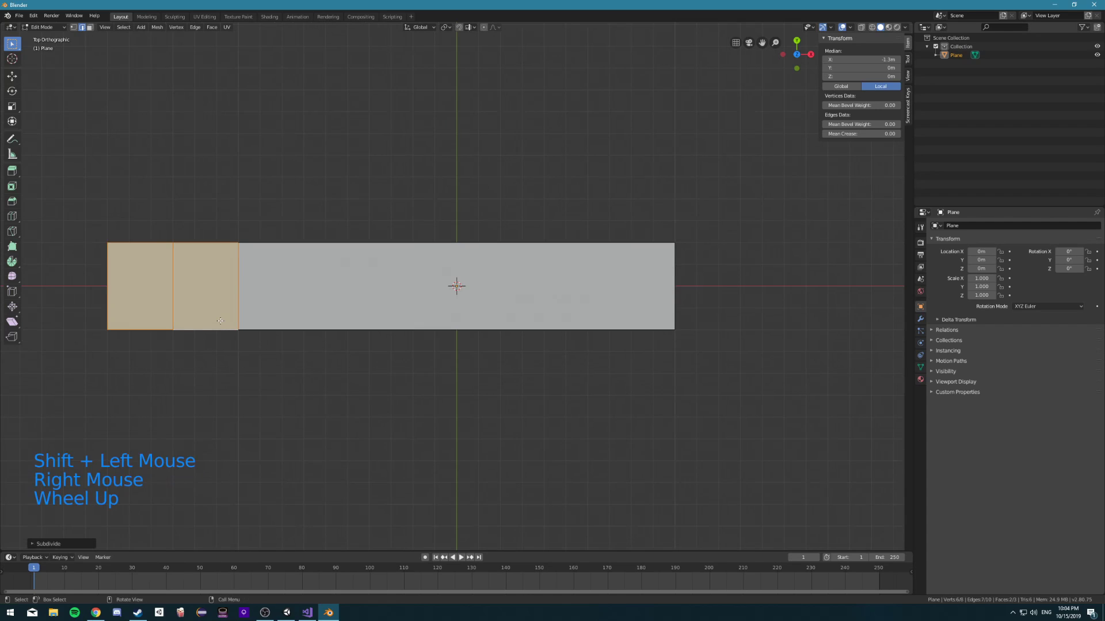
pyautogui.keyDown('shift'); pyautogui.moveTo(150, 348); pyautogui.dragTo(345, 353, button='middle'); pyautogui.keyUp('shift')
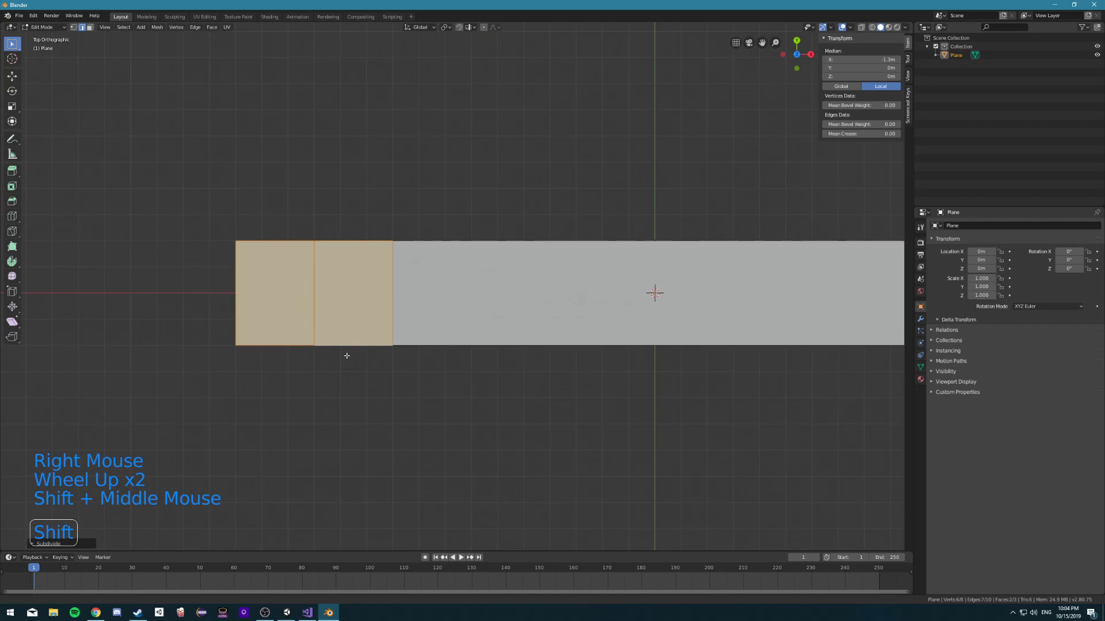
pyautogui.click(73, 29)
pyautogui.click(236, 241)
pyautogui.keyDown('shift'); pyautogui.click(313, 240); pyautogui.keyUp('shift')
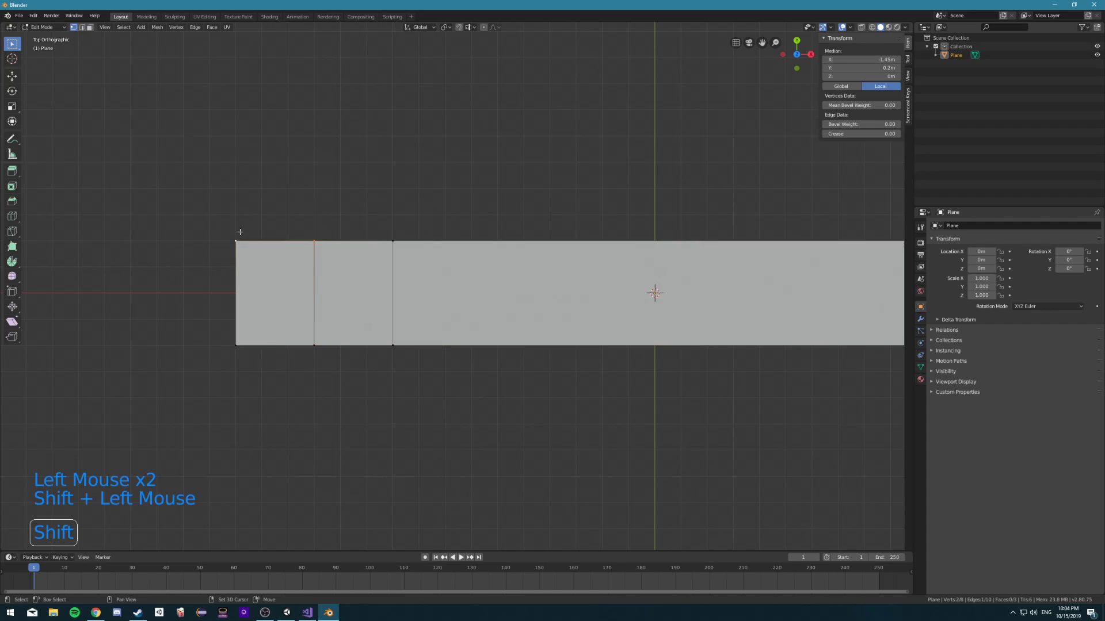
pyautogui.press('e')
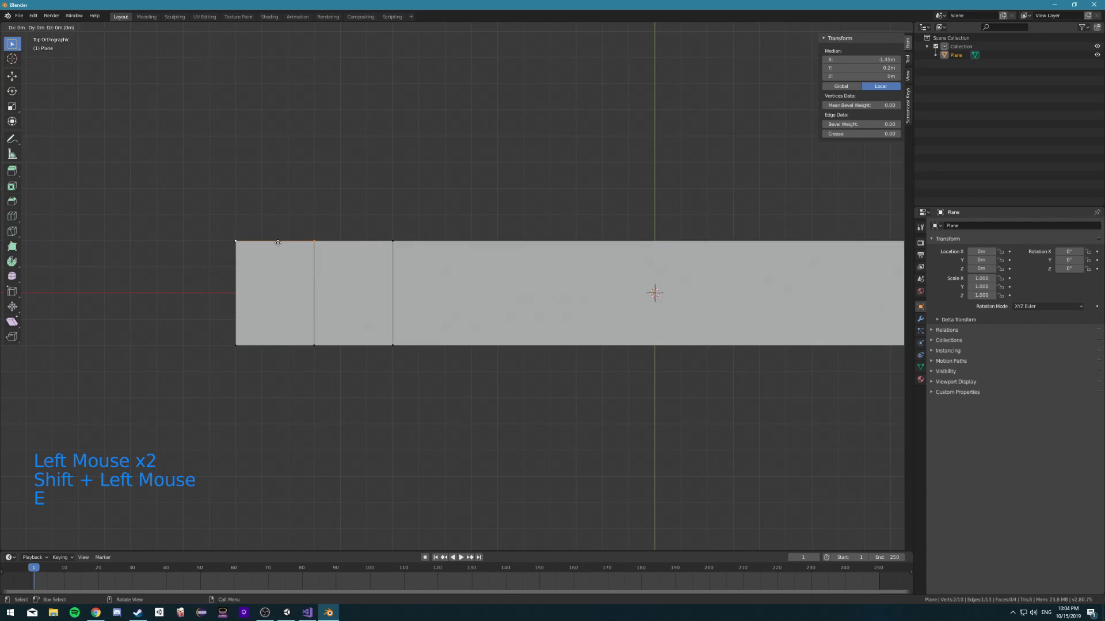
pyautogui.click(350, 190)
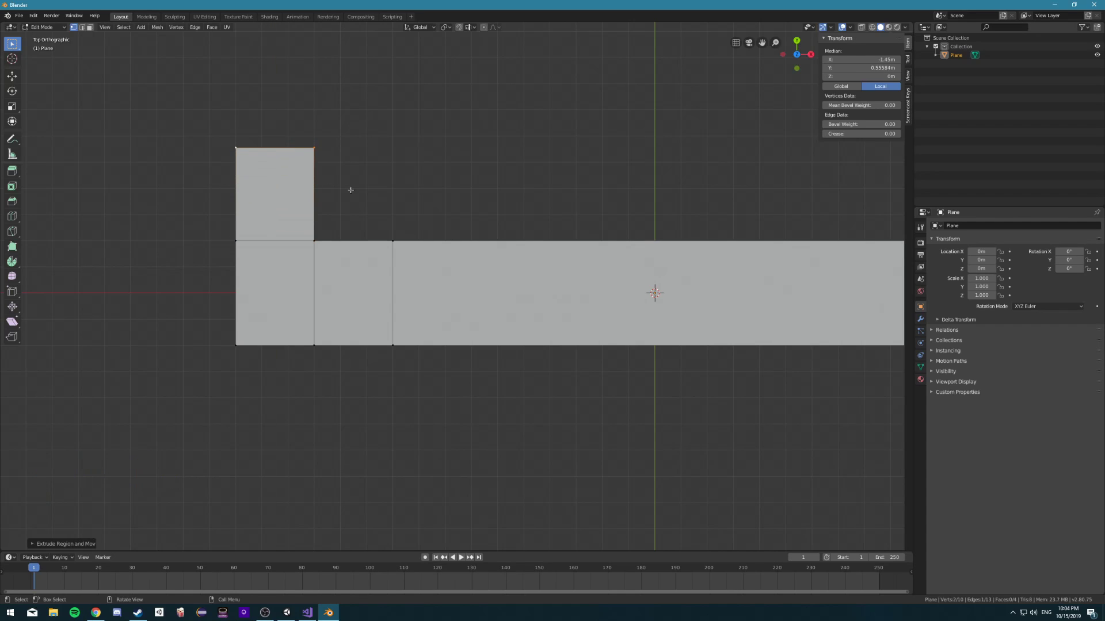
# Move the extruded edge toward positive X and Y, rotate it about 54 degrees, and scale it down to taper the claw
pyautogui.press('g')
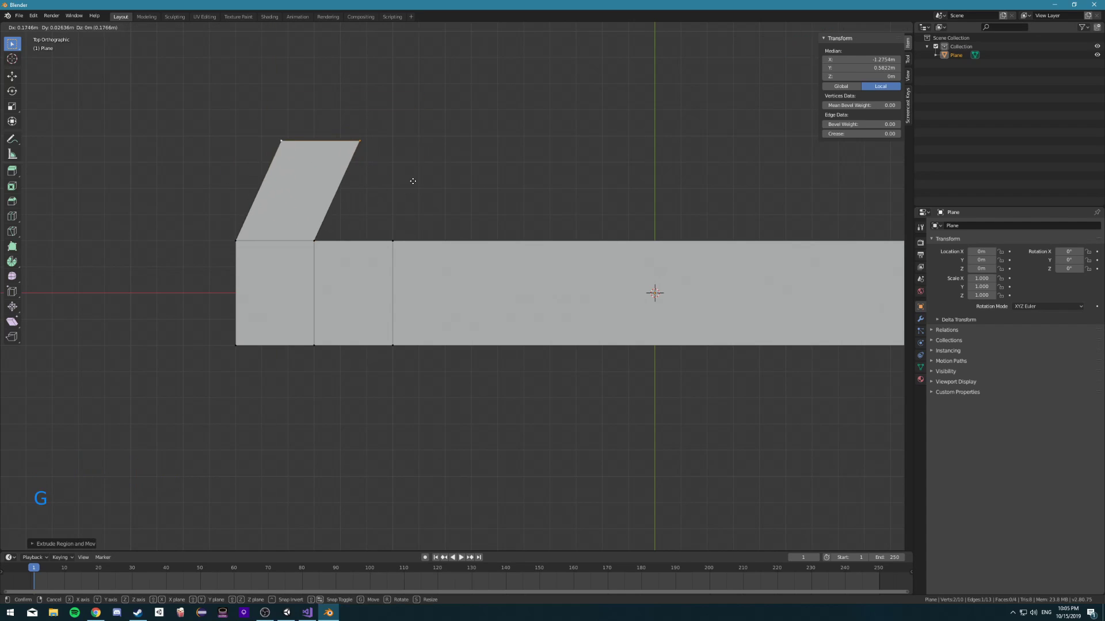
pyautogui.click(409, 172)
pyautogui.press('r')
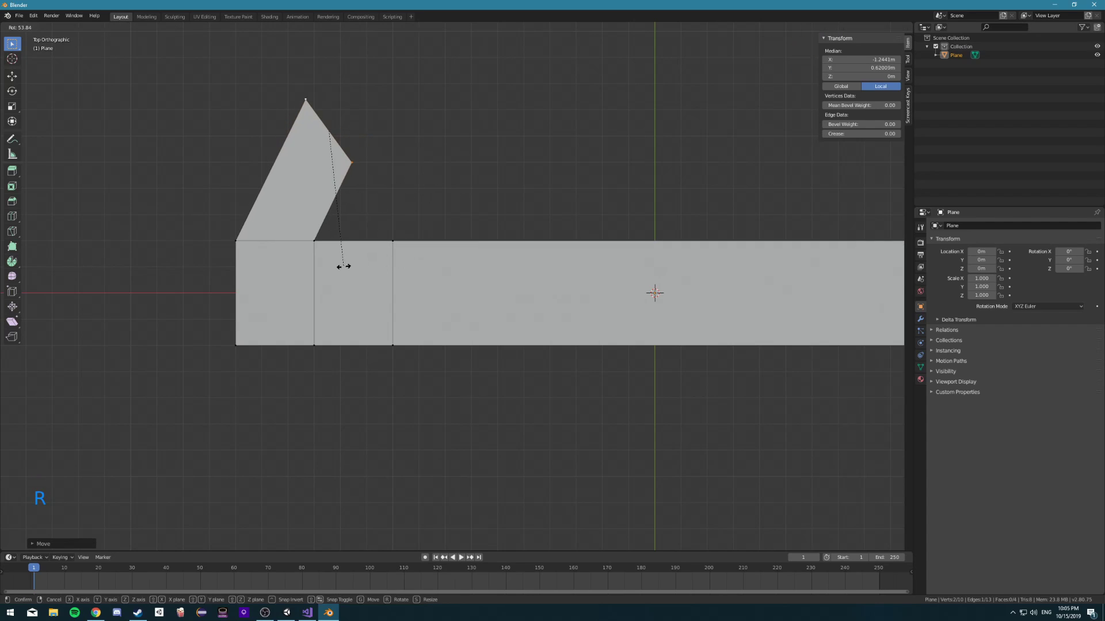
pyautogui.click(344, 267)
pyautogui.press('s')
pyautogui.click(389, 199)
# Shrink the claw's end edge to a narrow tip and place it at about X -1.23 m, Y 0.64 m
pyautogui.press('g')
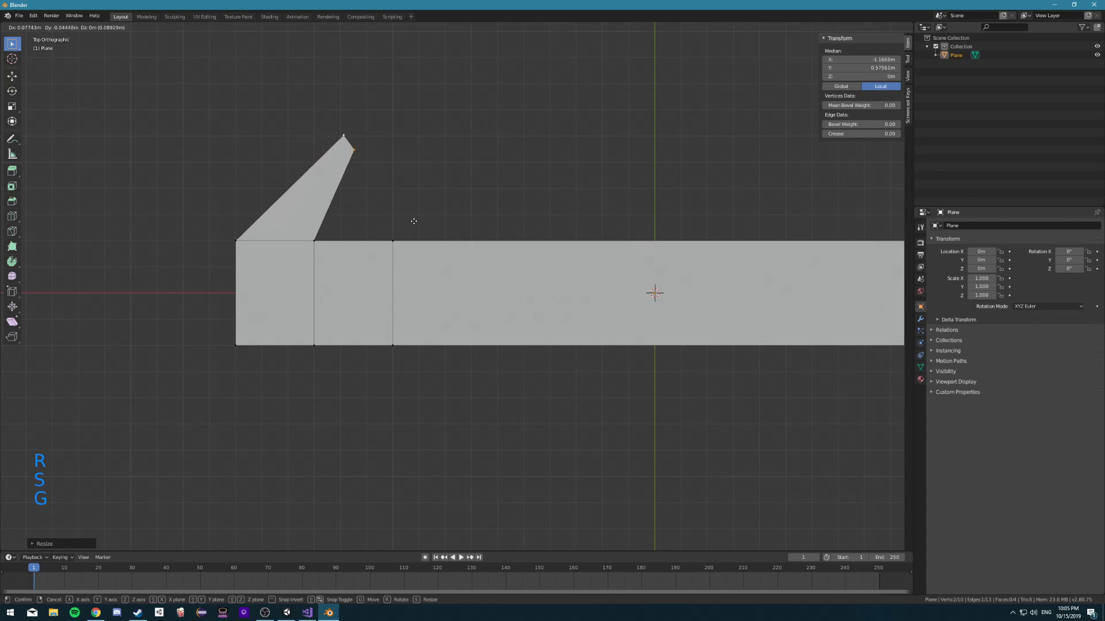
pyautogui.click(417, 230)
pyautogui.press('s')
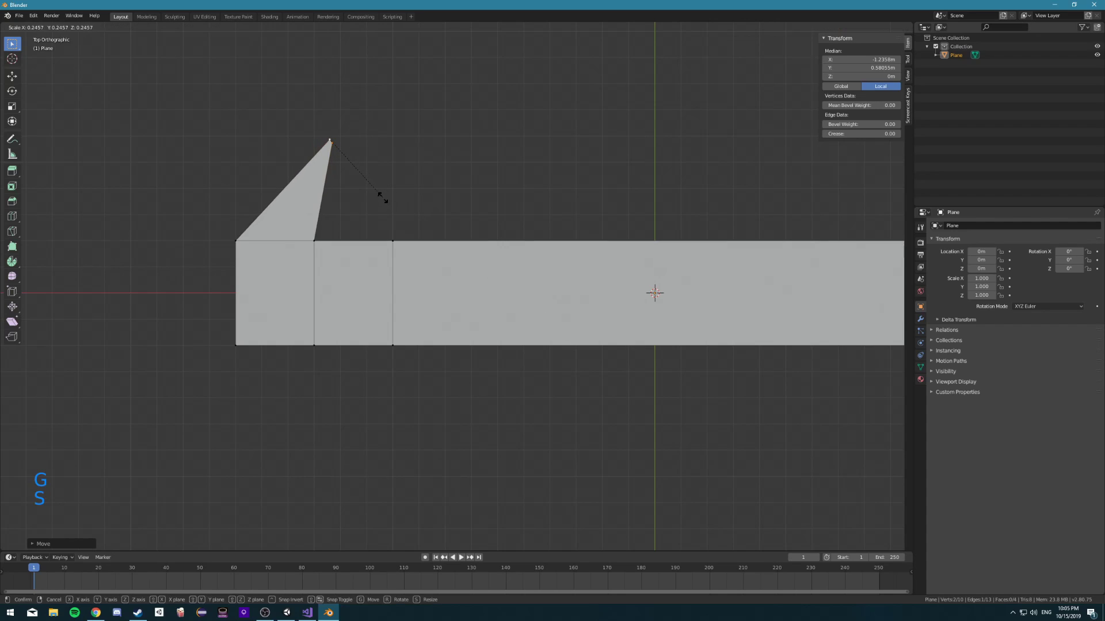
pyautogui.click(385, 202)
pyautogui.press('g')
pyautogui.click(390, 192)
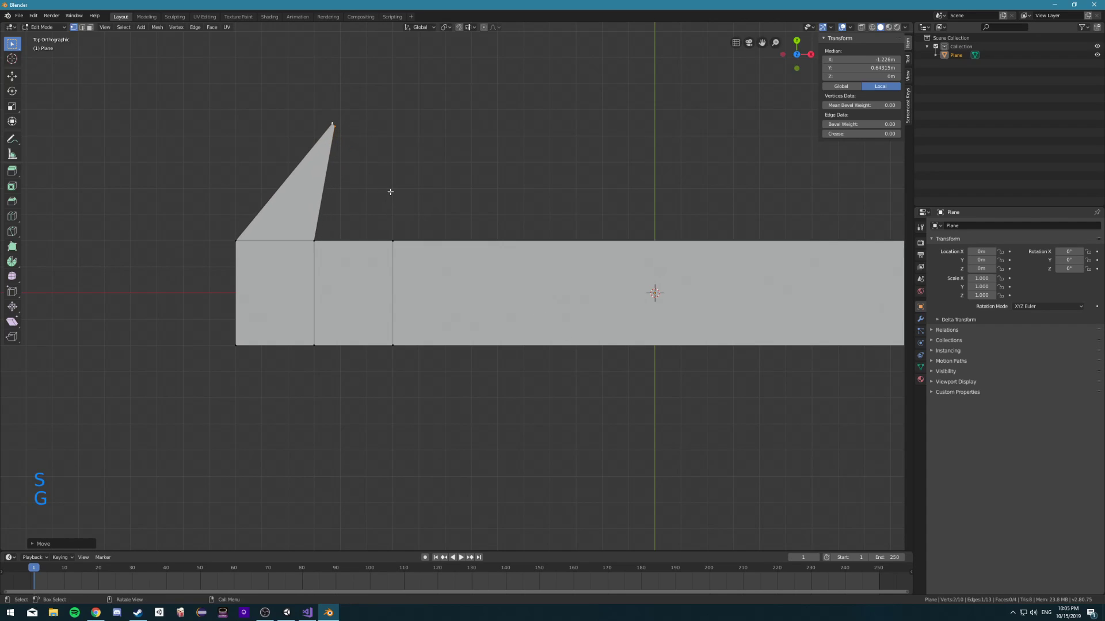
# Subdivide the claw's two long side edges with 3 cuts
pyautogui.click(81, 27)
pyautogui.click(325, 202)
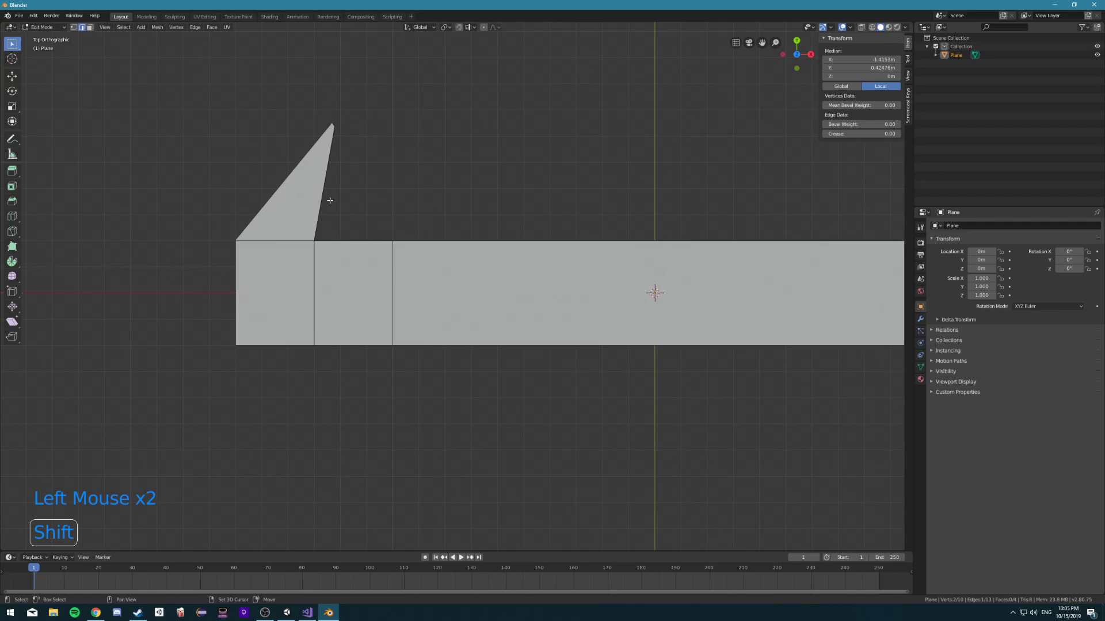
pyautogui.keyDown('shift'); pyautogui.click(275, 194); pyautogui.keyUp('shift')
pyautogui.rightClick(187, 314)
pyautogui.click(188, 312)
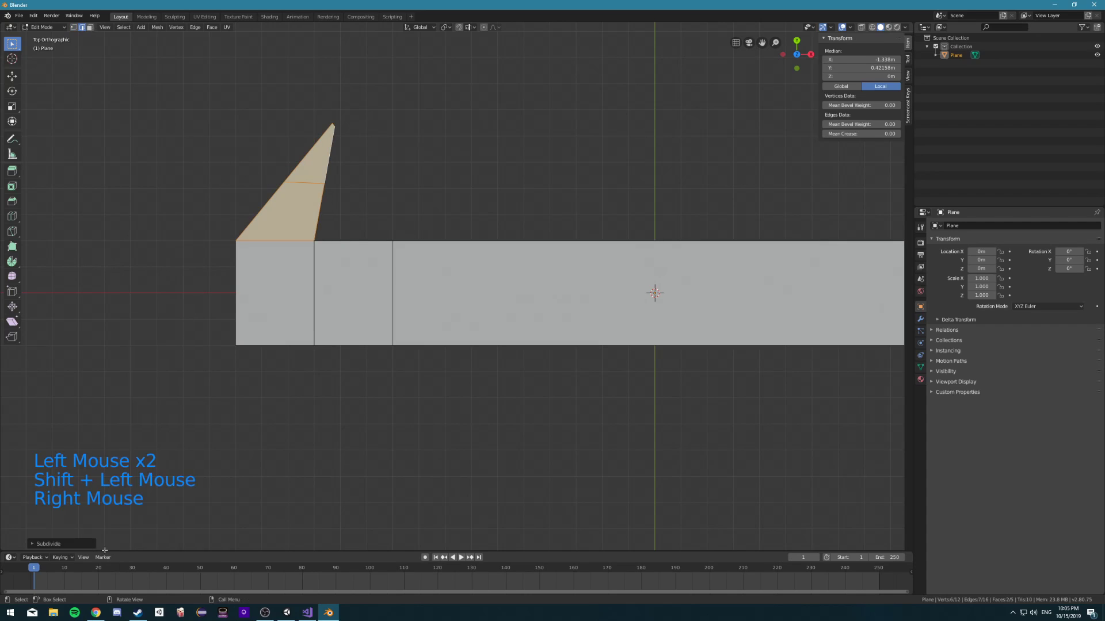
pyautogui.click(35, 545)
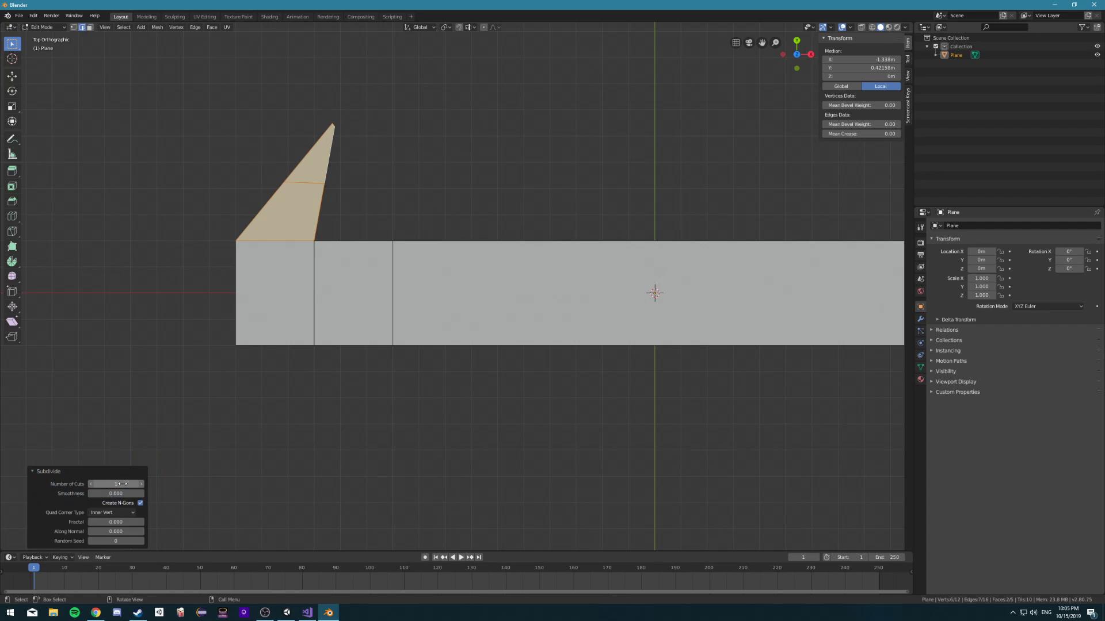
pyautogui.click(142, 485)
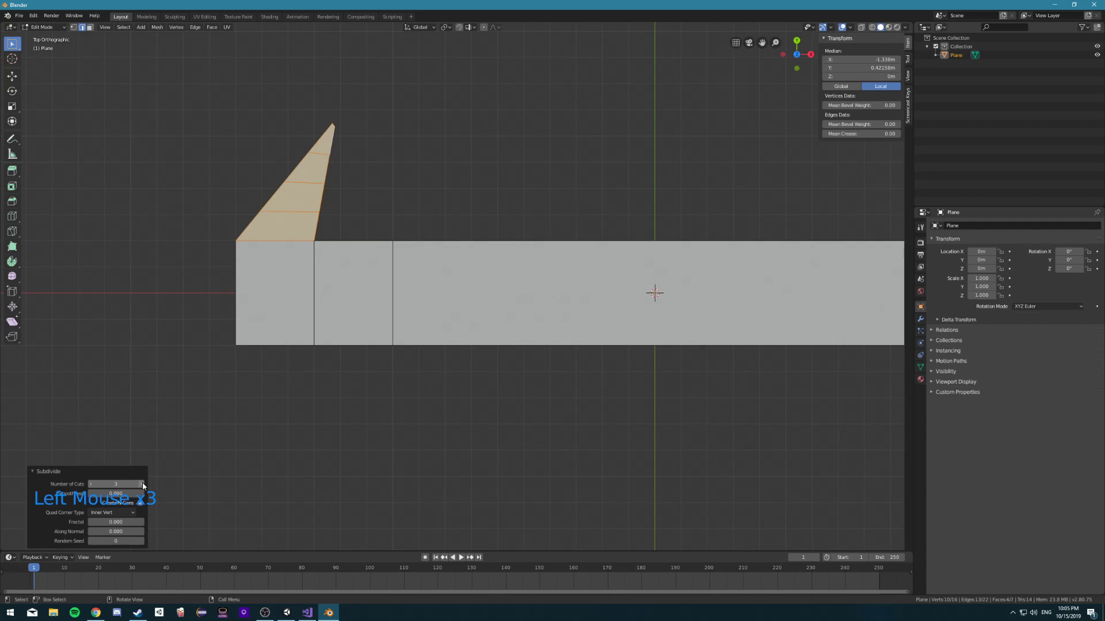
# Move the claw's three intermediate outer vertices and its outer tip vertex to form a convex curve on the negative X side
pyautogui.click(73, 27)
pyautogui.click(262, 210)
pyautogui.press('g')
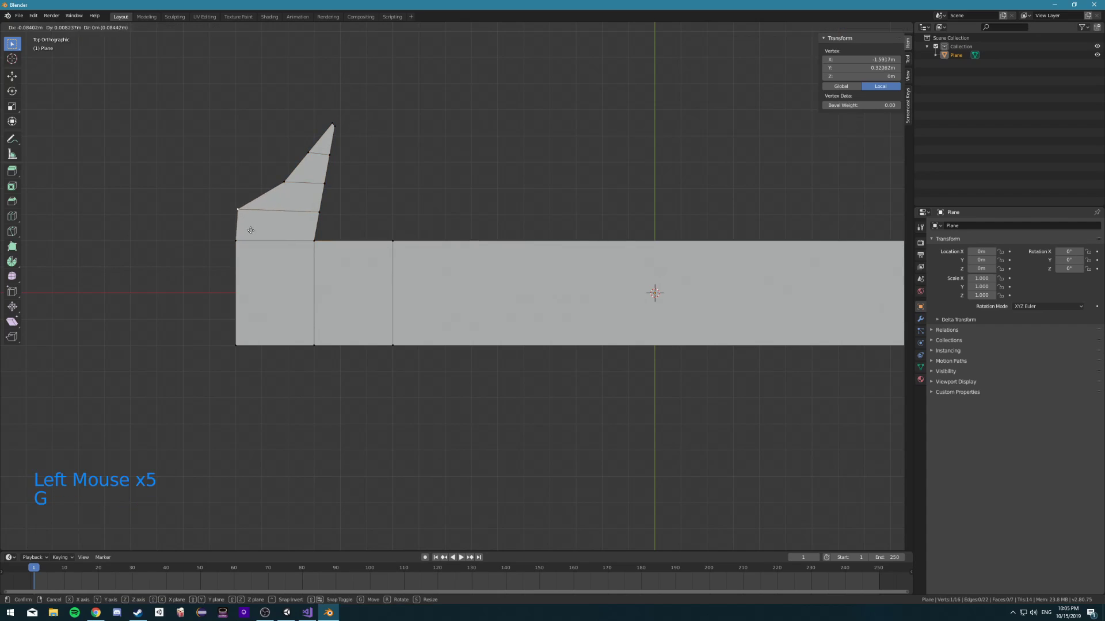
pyautogui.click(249, 216)
pyautogui.click(284, 183)
pyautogui.press('g')
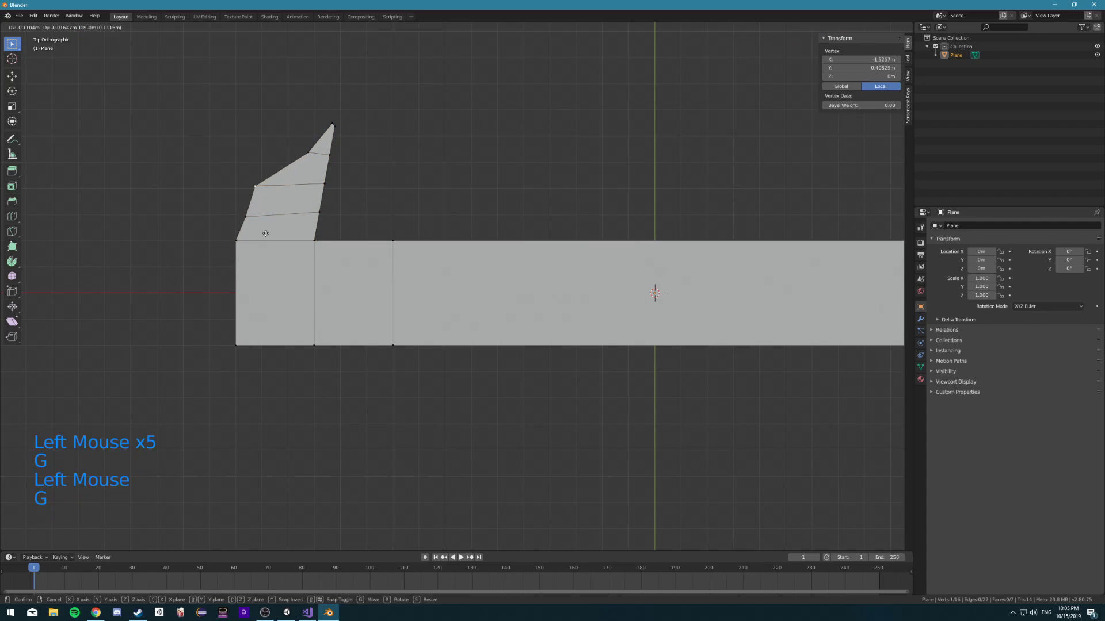
pyautogui.click(281, 221)
pyautogui.click(309, 153)
pyautogui.press('g')
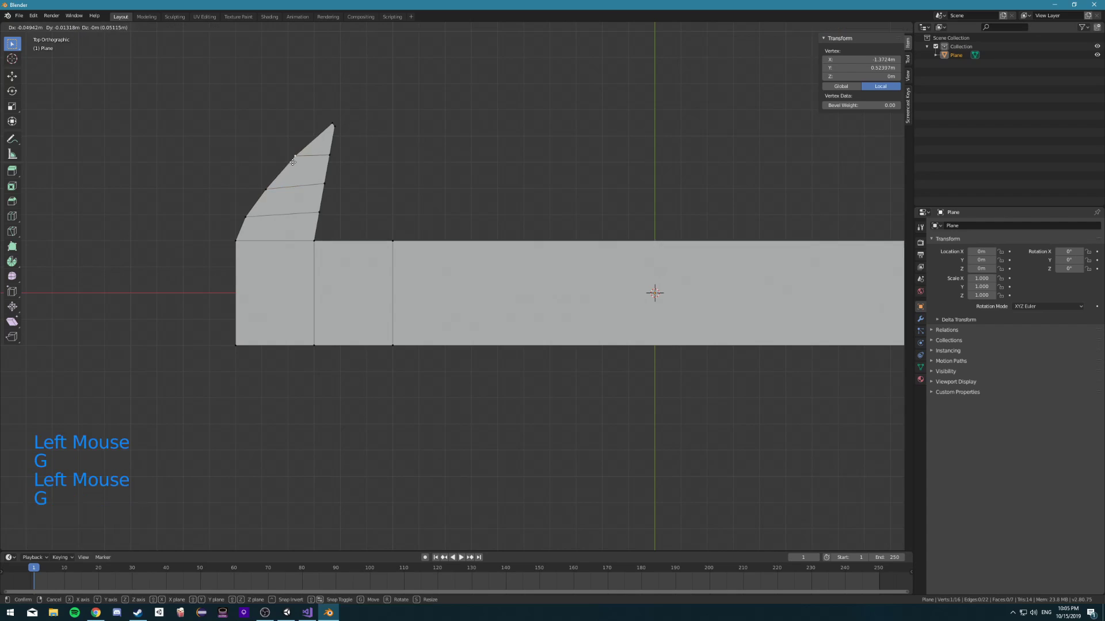
pyautogui.click(293, 168)
pyautogui.click(329, 135)
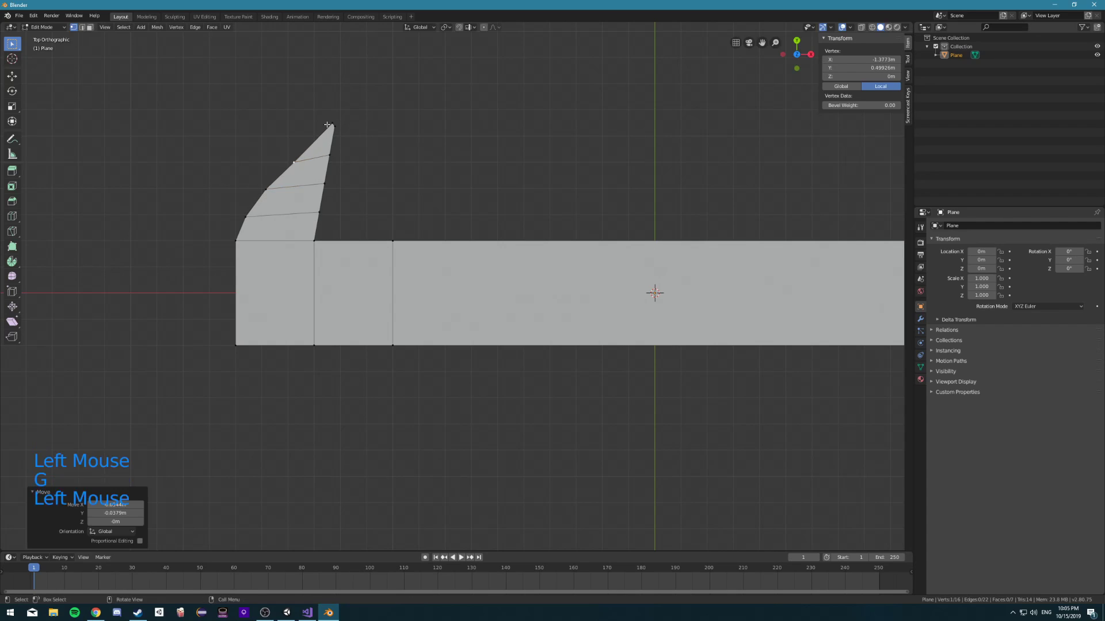
pyautogui.press('g')
pyautogui.click(324, 165)
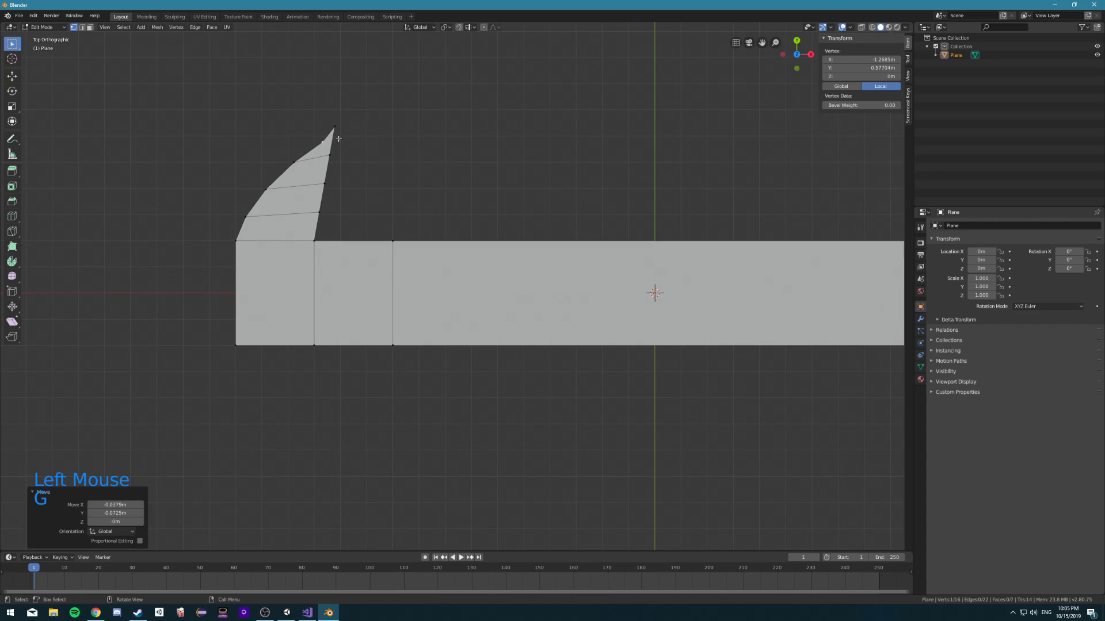
# Move the claw's inner tip vertex and its three intermediate inner vertices toward negative X to curve the inner side
pyautogui.click(334, 128)
pyautogui.press('g')
pyautogui.click(331, 157)
pyautogui.click(330, 156)
pyautogui.press('g')
pyautogui.click(312, 166)
pyautogui.click(324, 184)
pyautogui.press('g')
pyautogui.click(295, 187)
pyautogui.click(319, 213)
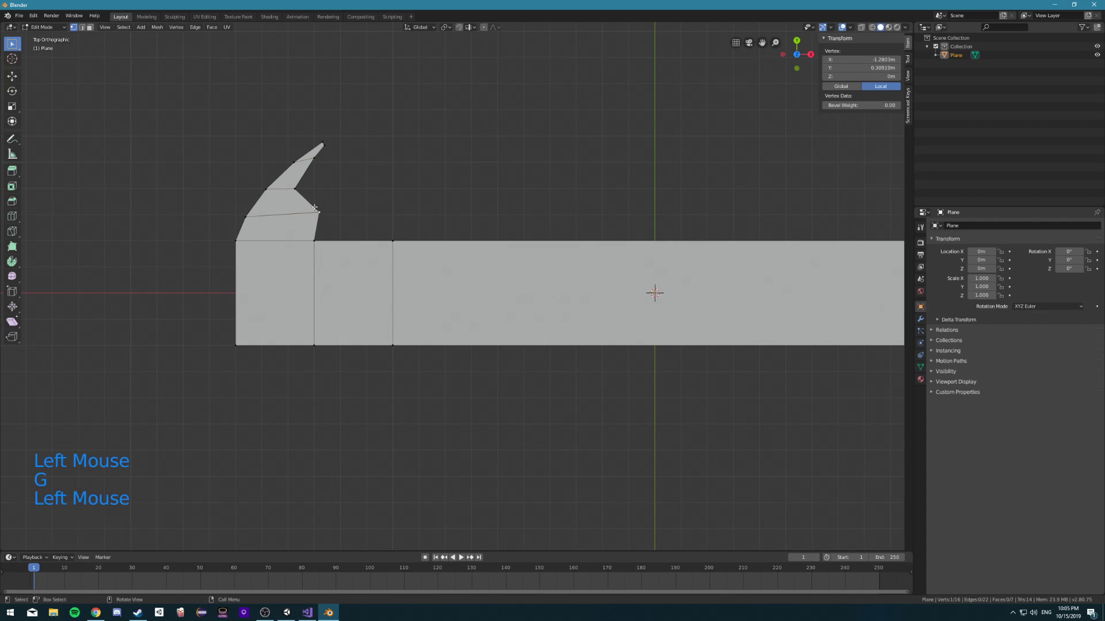
pyautogui.press('g')
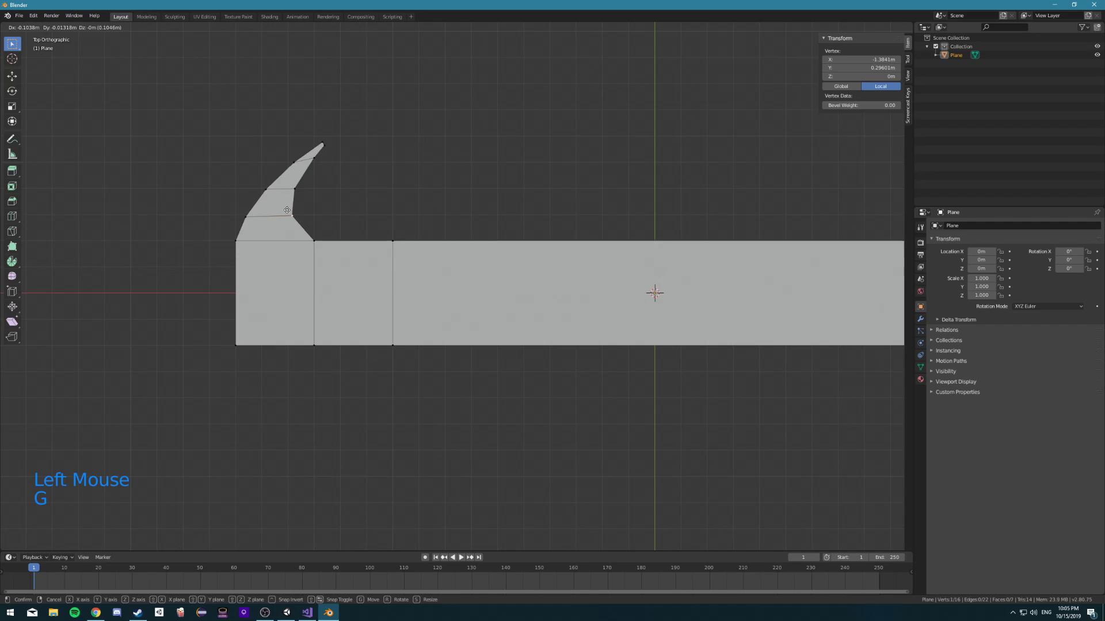
pyautogui.click(282, 212)
# Extrude the negative Y edge of the outermost section by about -0.05 m along the Y axis
pyautogui.scroll(-2, 292, 315)
pyautogui.scroll(1, 293, 316)
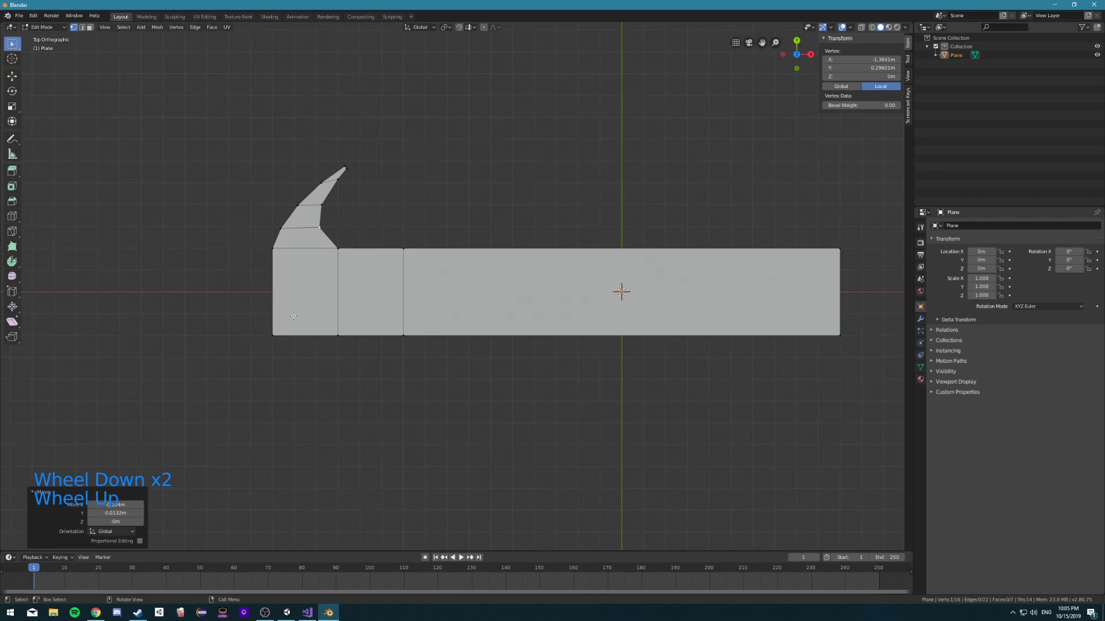
pyautogui.click(272, 336)
pyautogui.keyDown('shift'); pyautogui.click(337, 336); pyautogui.keyUp('shift')
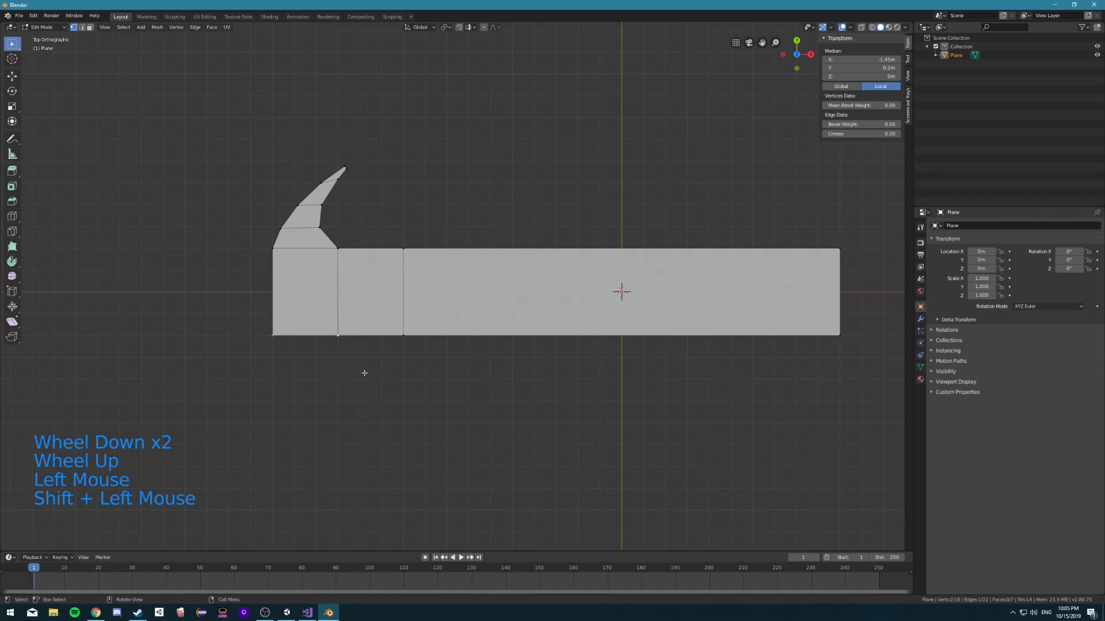
pyautogui.press('e')
pyautogui.click(369, 387)
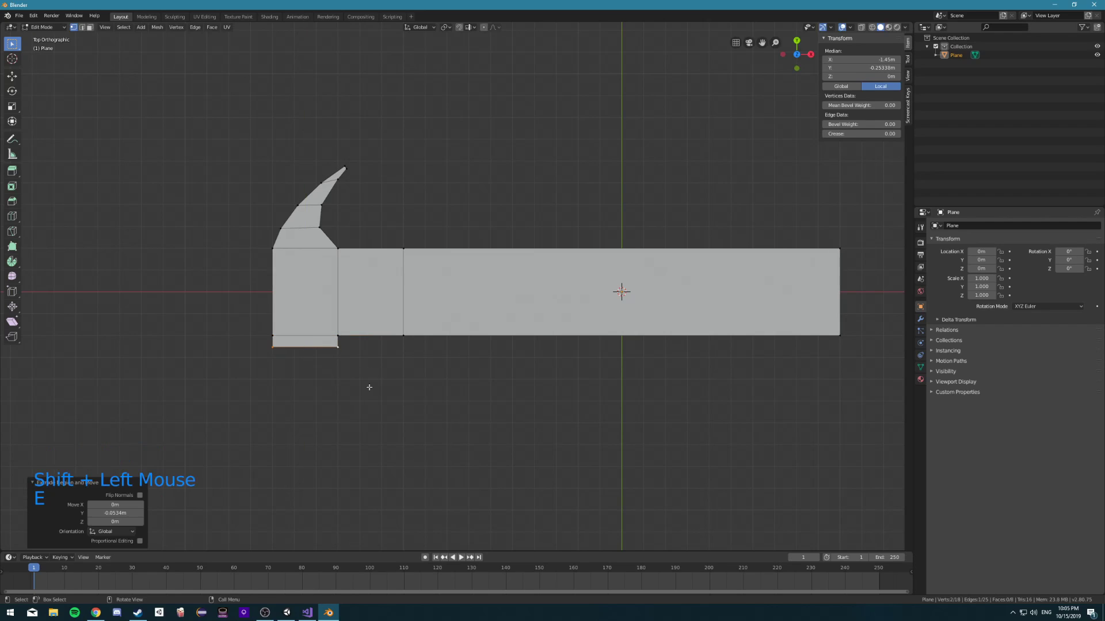
# Scale the extruded edge by about 0.55 and move it about -0.05 m along the Y axis to form a tapered neck
pyautogui.press('s')
pyautogui.click(375, 394)
pyautogui.press('g')
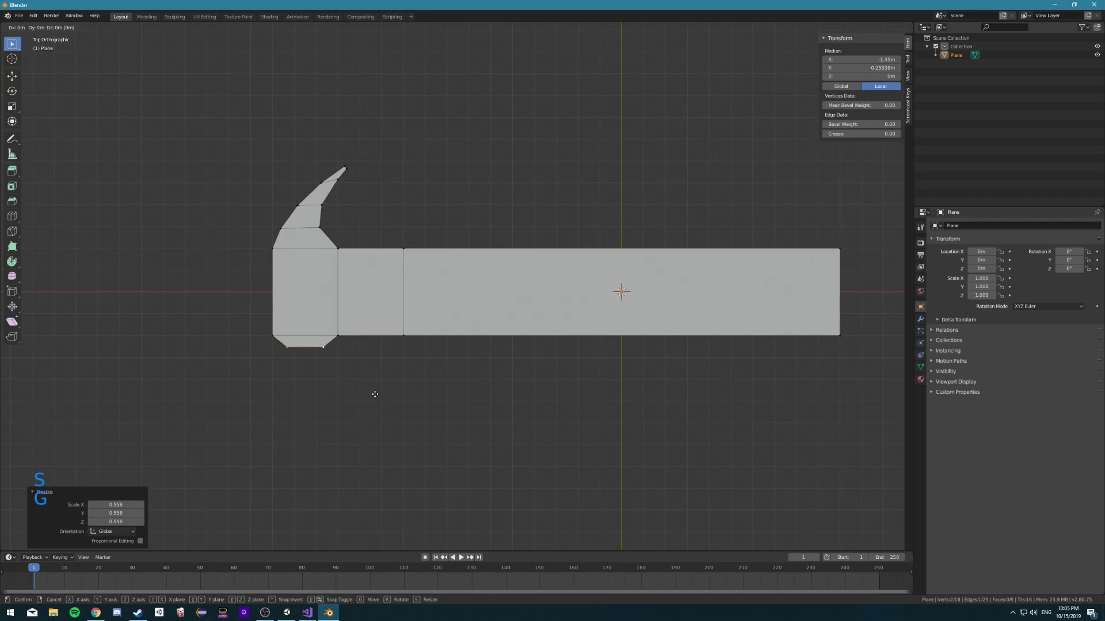
pyautogui.press('y')
pyautogui.click(374, 406)
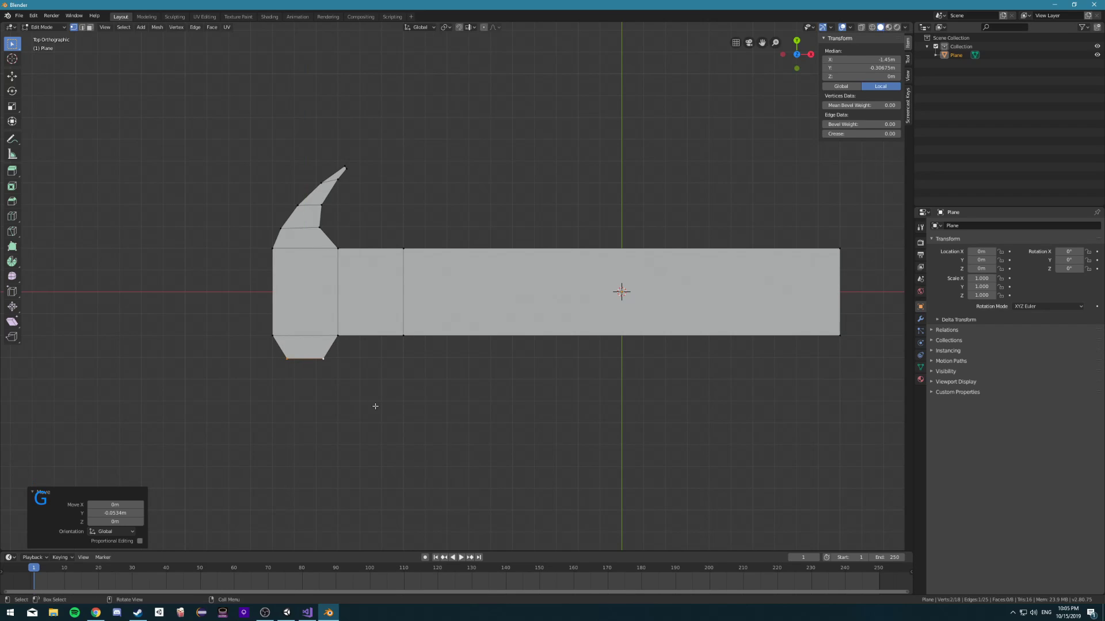
# Form the hammer face from the neck edge by extruding about -0.02 m in Y, scaling by about 1.68, and extruding about -0.1 m
pyautogui.press('e')
pyautogui.click(383, 437)
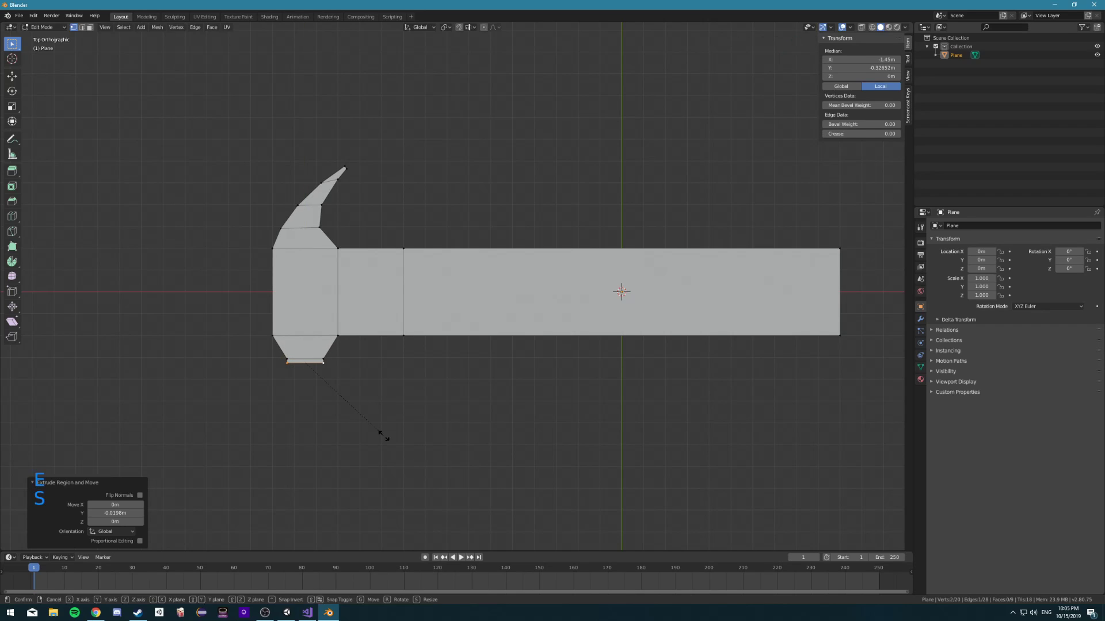
pyautogui.press('s')
pyautogui.click(467, 436)
pyautogui.press('e')
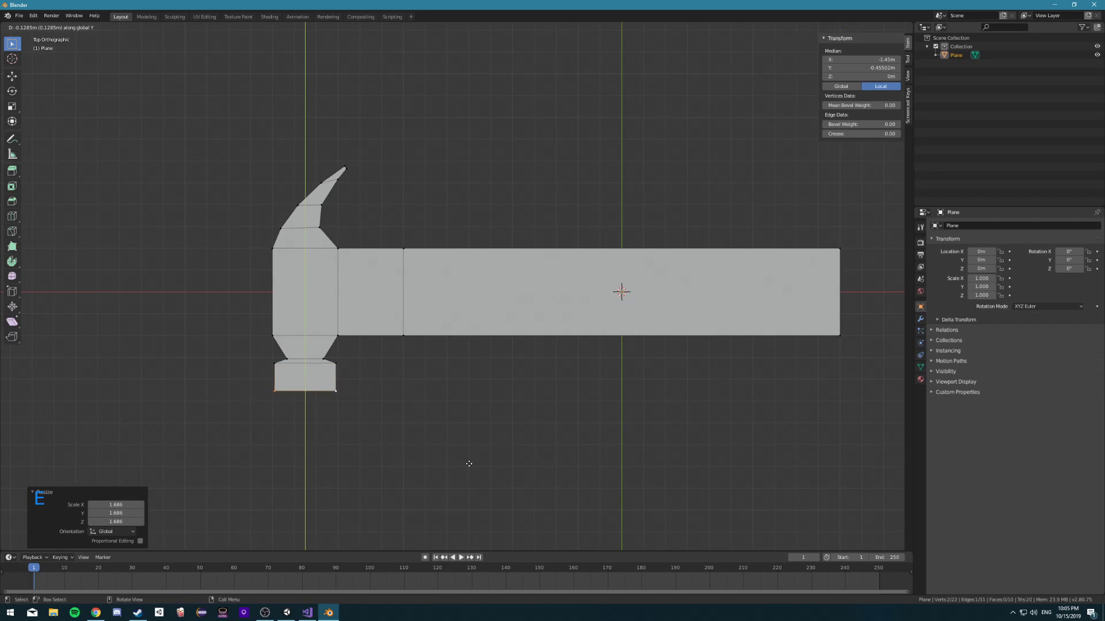
pyautogui.click(469, 459)
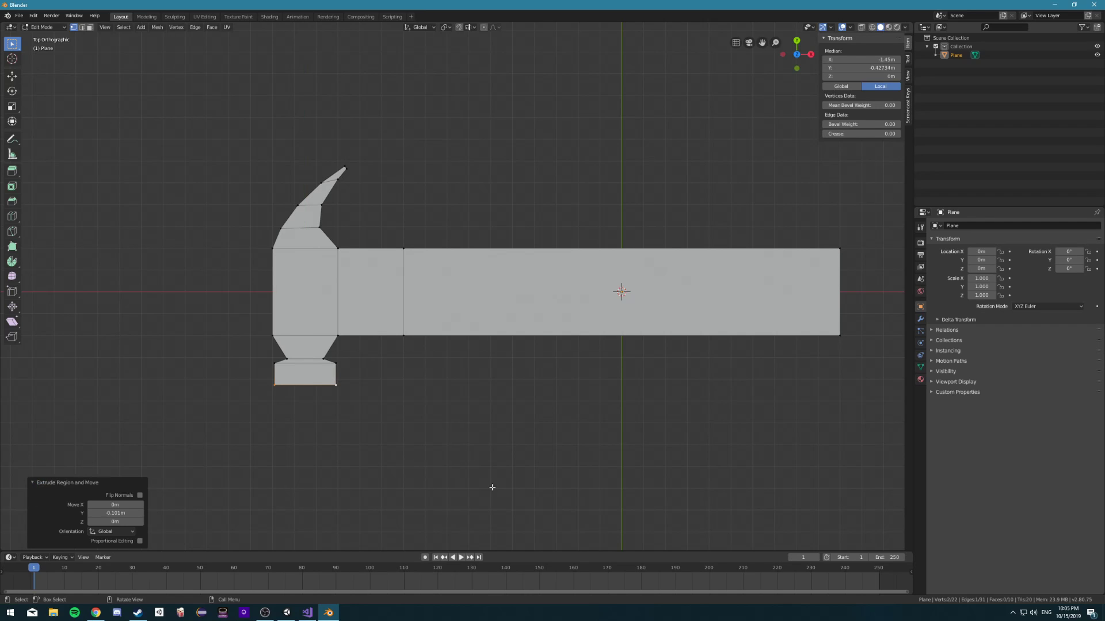
# Extrude the entire flat hammer outline 0.15 m along Z to give it thickness
pyautogui.moveTo(416, 464); pyautogui.dragTo(564, 387, button='middle')
pyautogui.scroll(-3, 518, 403)
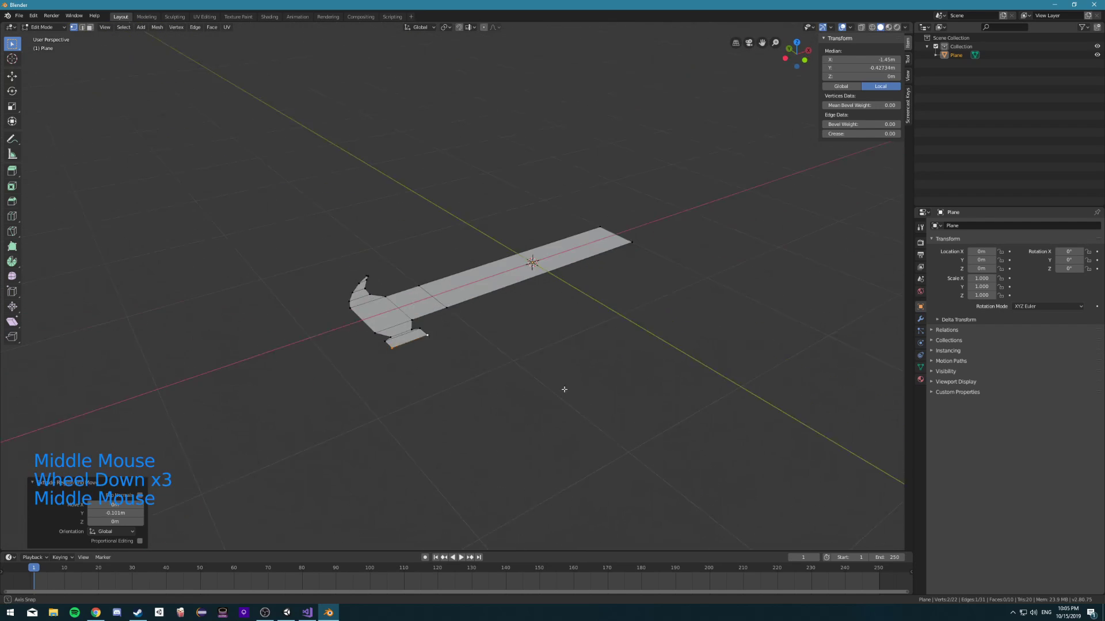
pyautogui.press('a')
pyautogui.scroll(2, 563, 396)
pyautogui.write('e')
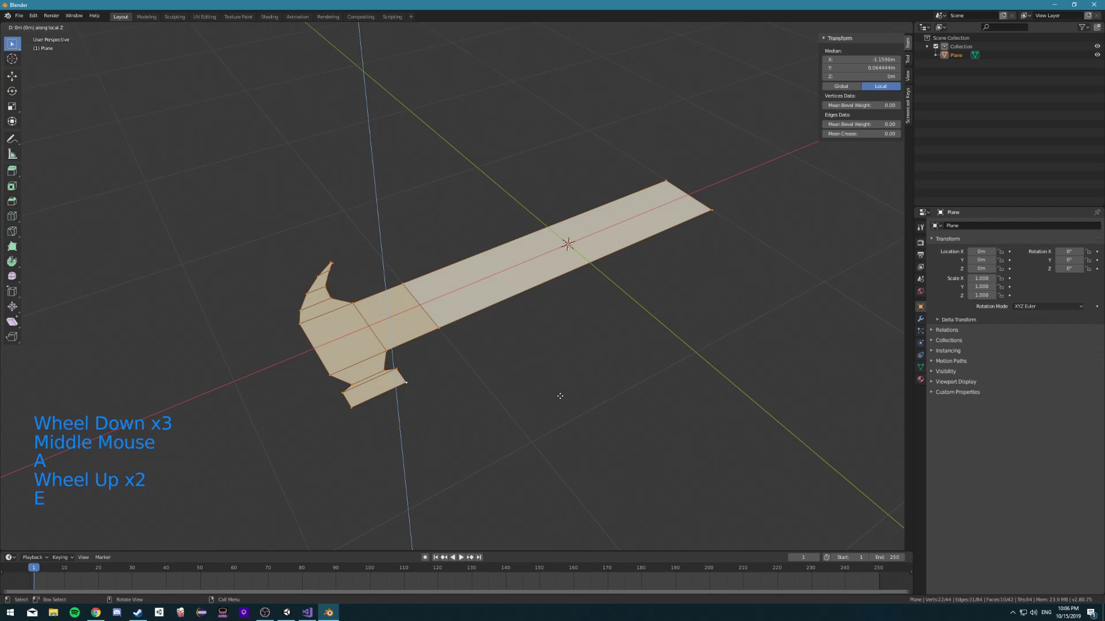
pyautogui.write('.15')
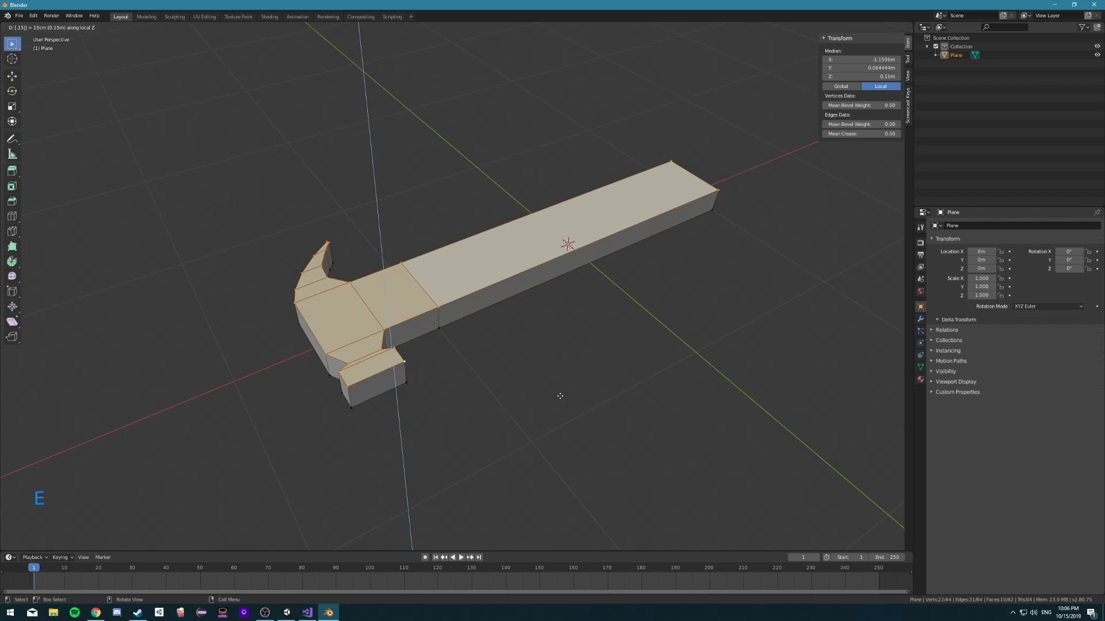
pyautogui.press('Return')
# Add a loop cut with two evenly spaced cuts around the hammer's side walls, keeping the slide factor at 0
pyautogui.moveTo(540, 372); pyautogui.dragTo(641, 291, button='middle')
pyautogui.scroll(2, 533, 296)
pyautogui.moveTo(532, 296); pyautogui.dragTo(377, 327, button='middle')
pyautogui.scroll(1, 506, 328)
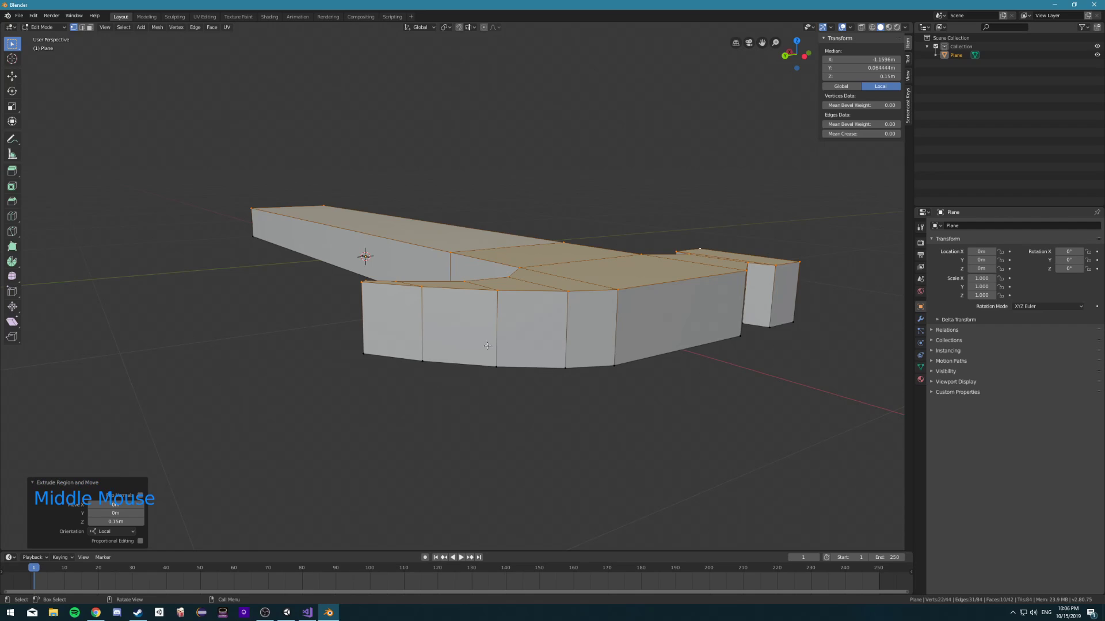
pyautogui.hotkey('ctrl', 'r')
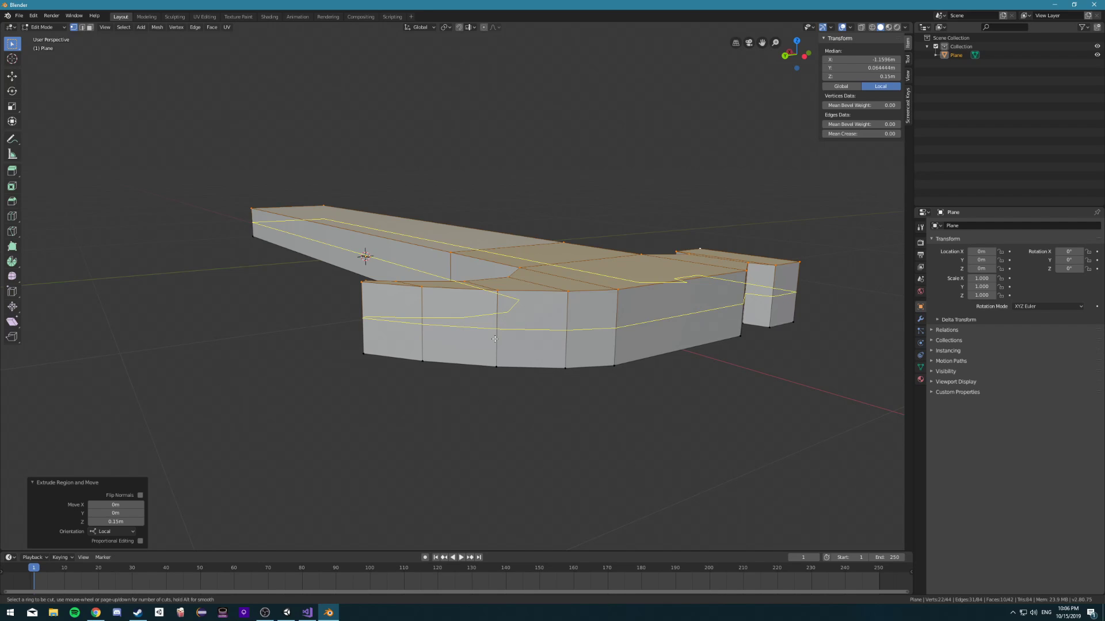
pyautogui.scroll(20, 495, 339)
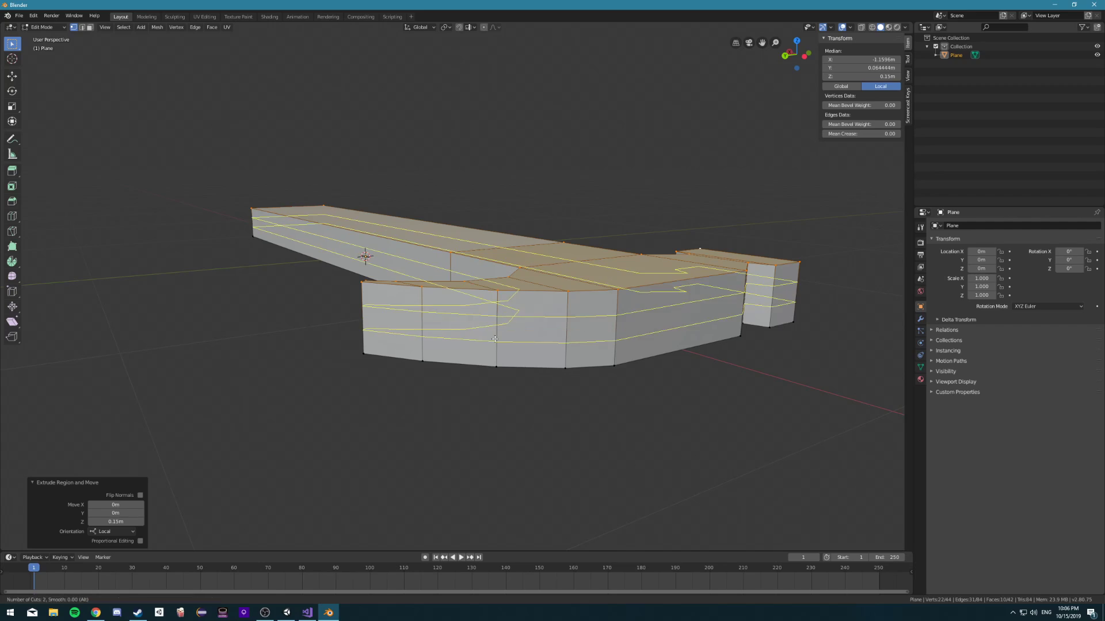
pyautogui.scroll(-20, 495, 339)
pyautogui.click(494, 339)
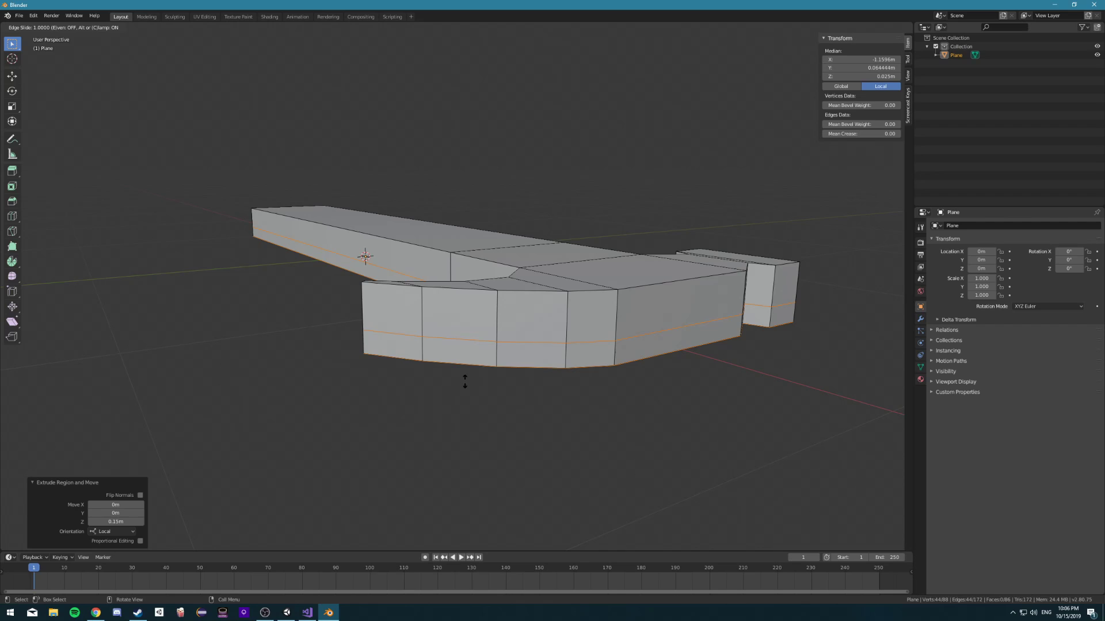
pyautogui.click(496, 341)
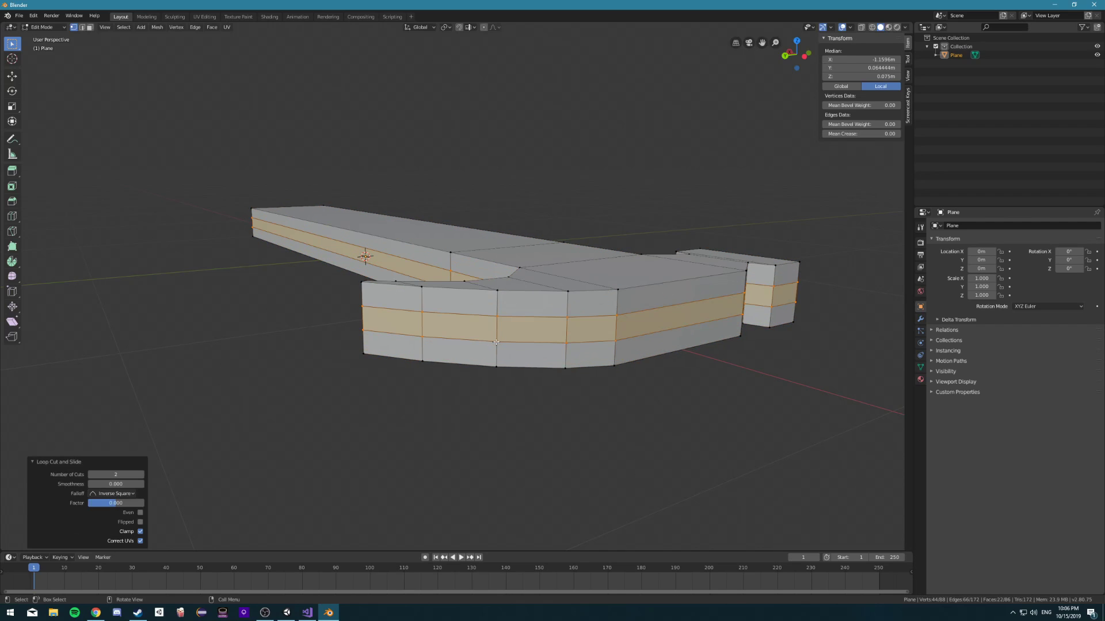
# Delete the middle-band faces on the claw's outer side, tip and inner side to split it into two prongs
pyautogui.scroll(2, 496, 342)
pyautogui.moveTo(496, 342); pyautogui.dragTo(398, 336, button='middle')
pyautogui.click(90, 28)
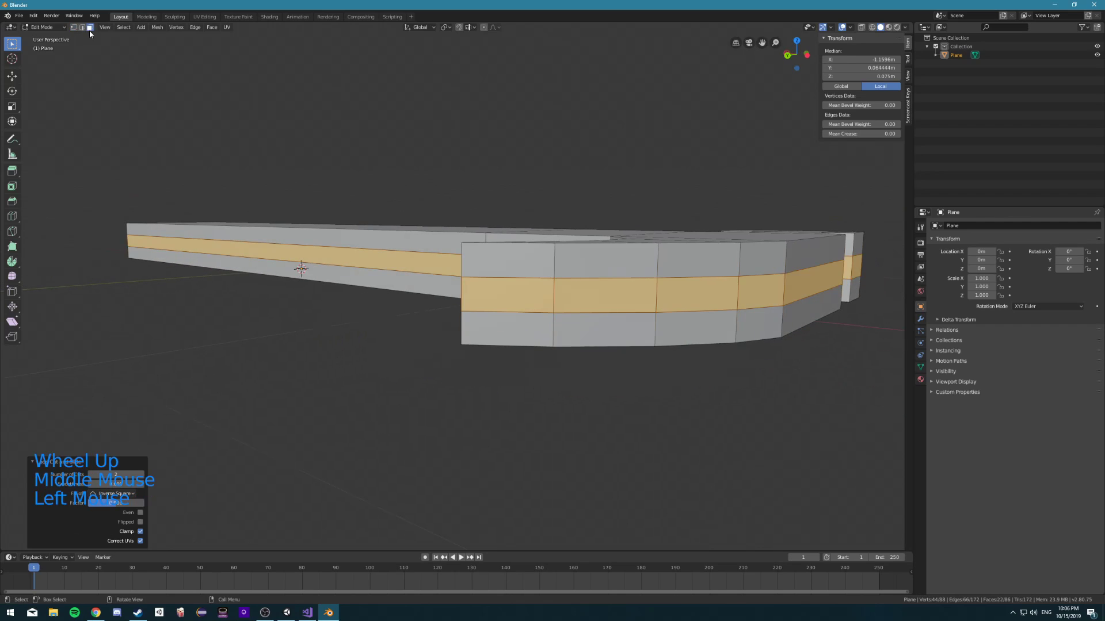
pyautogui.click(485, 301)
pyautogui.moveTo(486, 300); pyautogui.dragTo(582, 340, button='middle')
pyautogui.keyDown('shift'); pyautogui.click(472, 351); pyautogui.keyUp('shift')
pyautogui.keyDown('shift'); pyautogui.click(726, 248); pyautogui.keyUp('shift')
pyautogui.keyDown('shift'); pyautogui.click(745, 261); pyautogui.keyUp('shift')
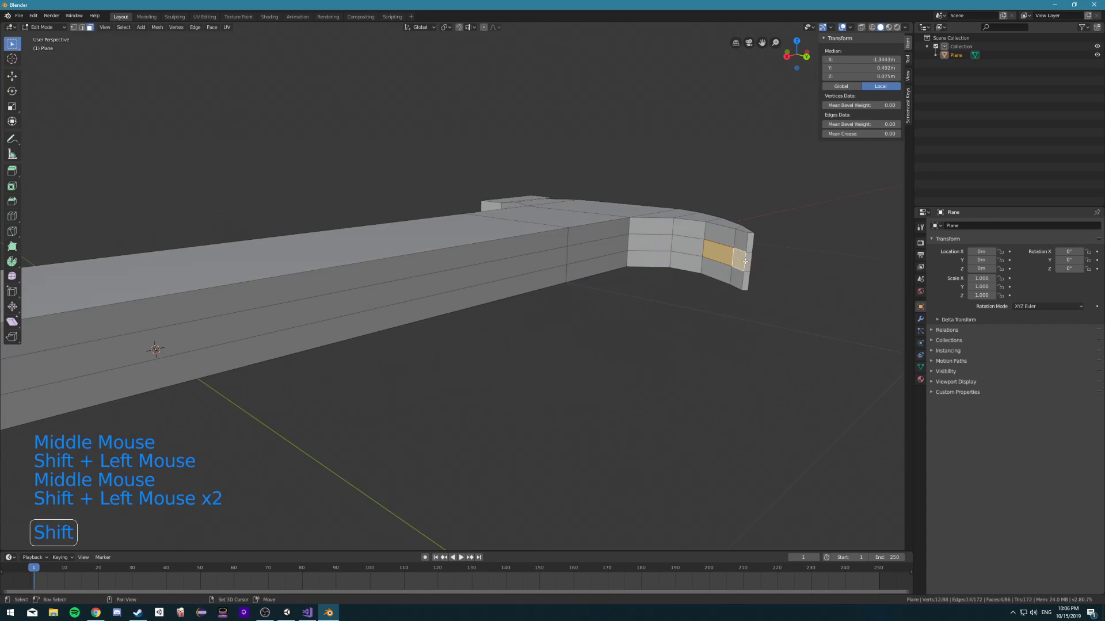
pyautogui.moveTo(748, 262); pyautogui.dragTo(569, 383, button='middle')
pyautogui.press('x')
pyautogui.click(692, 350)
pyautogui.hotkey('ctrl', 'z')
pyautogui.press('x')
pyautogui.click(599, 364)
# Delete the loose edges left across the gap between the two claw prongs
pyautogui.click(82, 27)
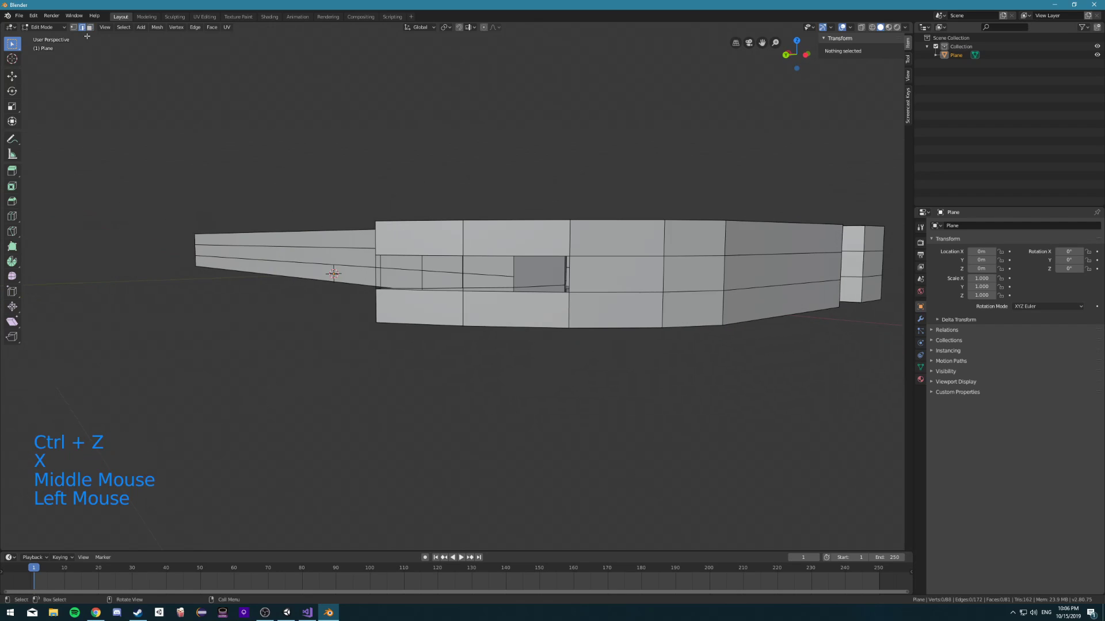
pyautogui.click(373, 284)
pyautogui.moveTo(373, 285); pyautogui.dragTo(314, 326, button='middle')
pyautogui.keyDown('shift'); pyautogui.click(334, 342); pyautogui.keyUp('shift')
pyautogui.press('x')
pyautogui.click(355, 317)
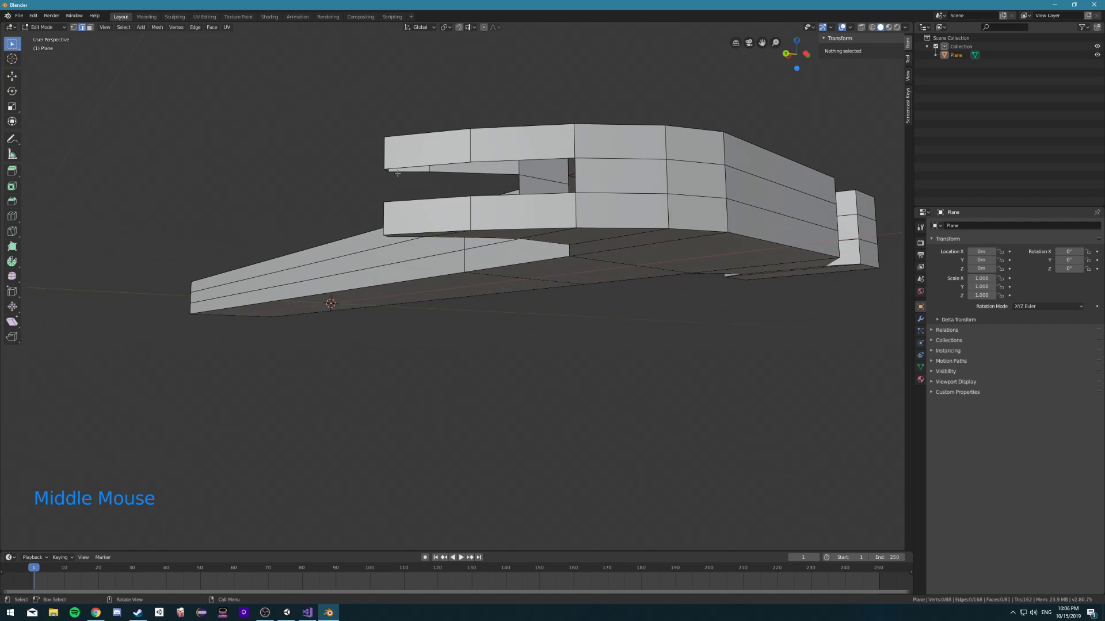
# Fill a face from the border vertices of the upper claw prong to close its side facing the gap
pyautogui.moveTo(397, 173); pyautogui.dragTo(360, 210, button='middle')
pyautogui.scroll(2, 381, 189)
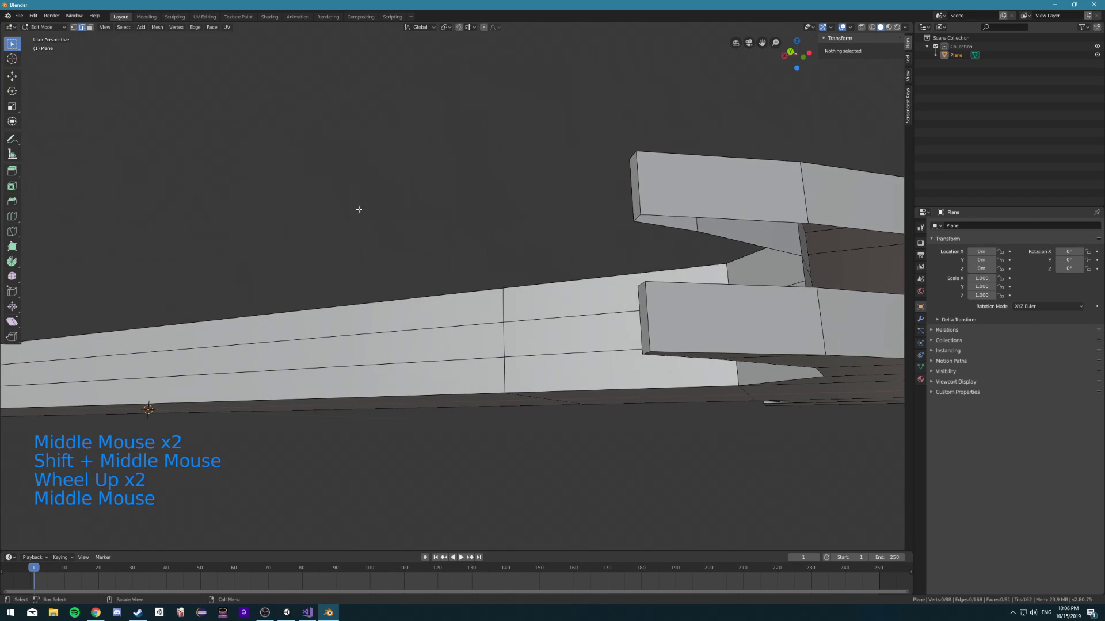
pyautogui.click(73, 27)
pyautogui.keyDown('shift'); pyautogui.moveTo(501, 273); pyautogui.dragTo(403, 299, button='middle'); pyautogui.keyUp('shift')
pyautogui.click(427, 236)
pyautogui.keyDown('shift'); pyautogui.click(184, 225); pyautogui.keyUp('shift')
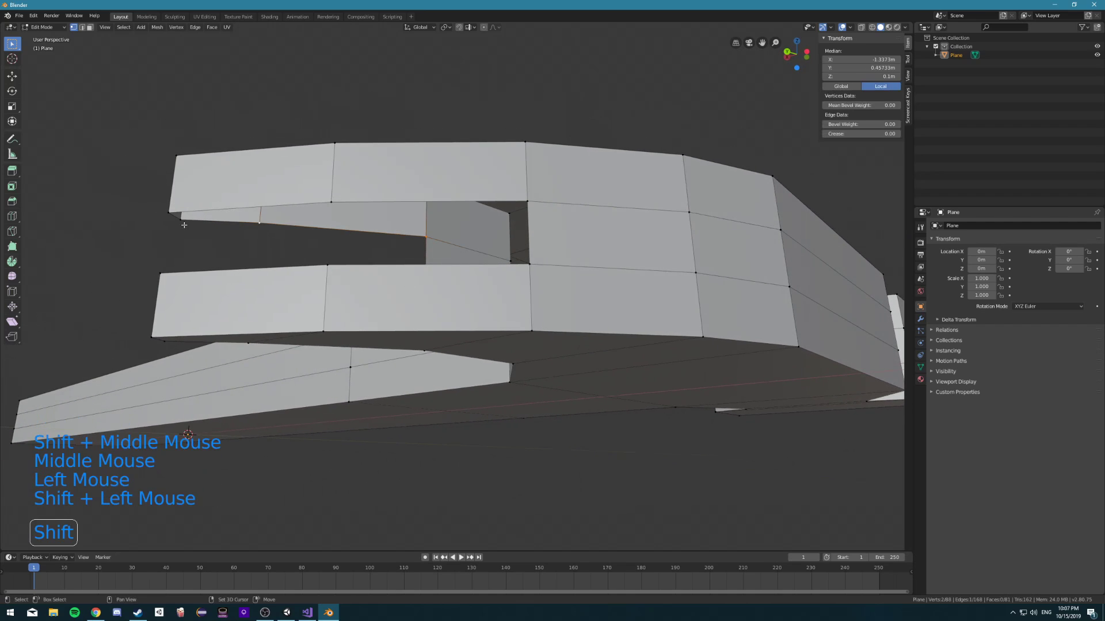
pyautogui.press('f')
# Fill a face from the four corner vertices at the base of the gap between the claw prongs
pyautogui.click(503, 240)
pyautogui.moveTo(504, 241); pyautogui.dragTo(485, 254, button='middle')
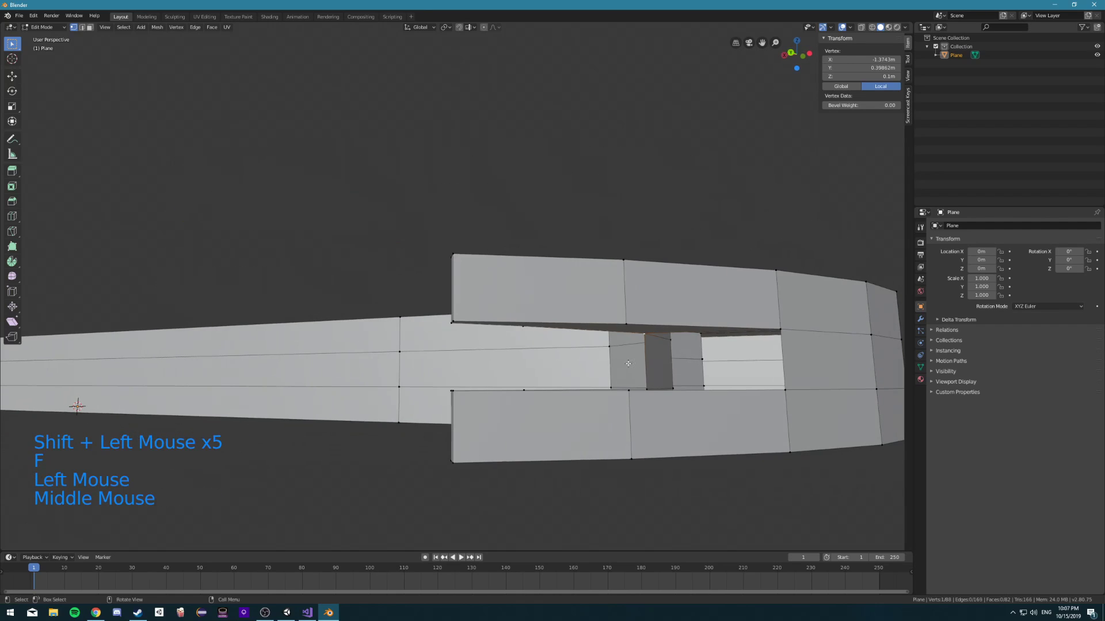
pyautogui.moveTo(628, 364); pyautogui.dragTo(719, 490, button='middle')
pyautogui.keyDown('shift'); pyautogui.click(731, 501); pyautogui.keyUp('shift')
pyautogui.keyDown('shift'); pyautogui.click(739, 447); pyautogui.keyUp('shift')
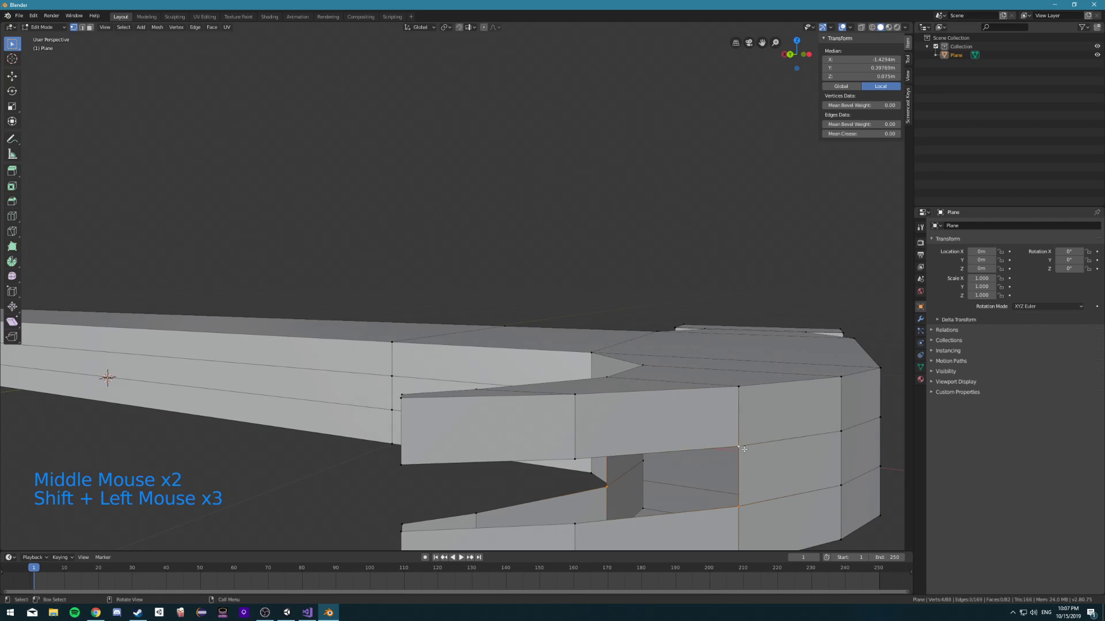
pyautogui.press('f')
# Fill a face from the border vertices of the lower claw prong to close its side facing the gap
pyautogui.scroll(-1, 742, 446)
pyautogui.click(563, 429)
pyautogui.keyDown('shift'); pyautogui.click(467, 442); pyautogui.keyUp('shift')
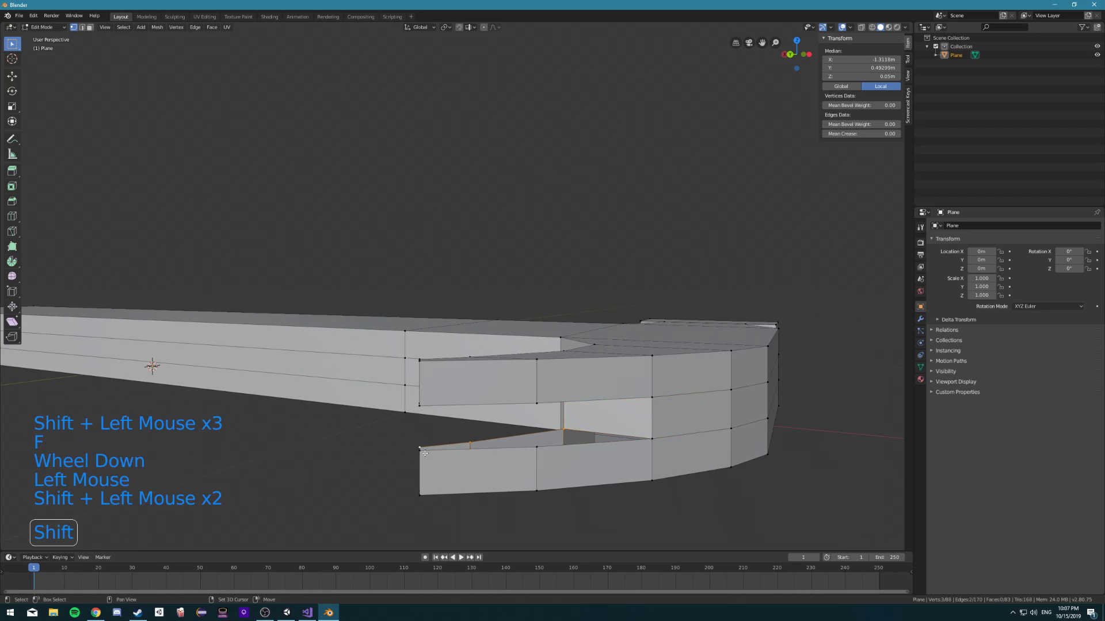
pyautogui.keyDown('shift'); pyautogui.click(650, 440); pyautogui.keyUp('shift')
pyautogui.press('f')
# Examine the split claw from below and from the handle side for remaining openings
pyautogui.moveTo(650, 440); pyautogui.dragTo(678, 377, button='middle')
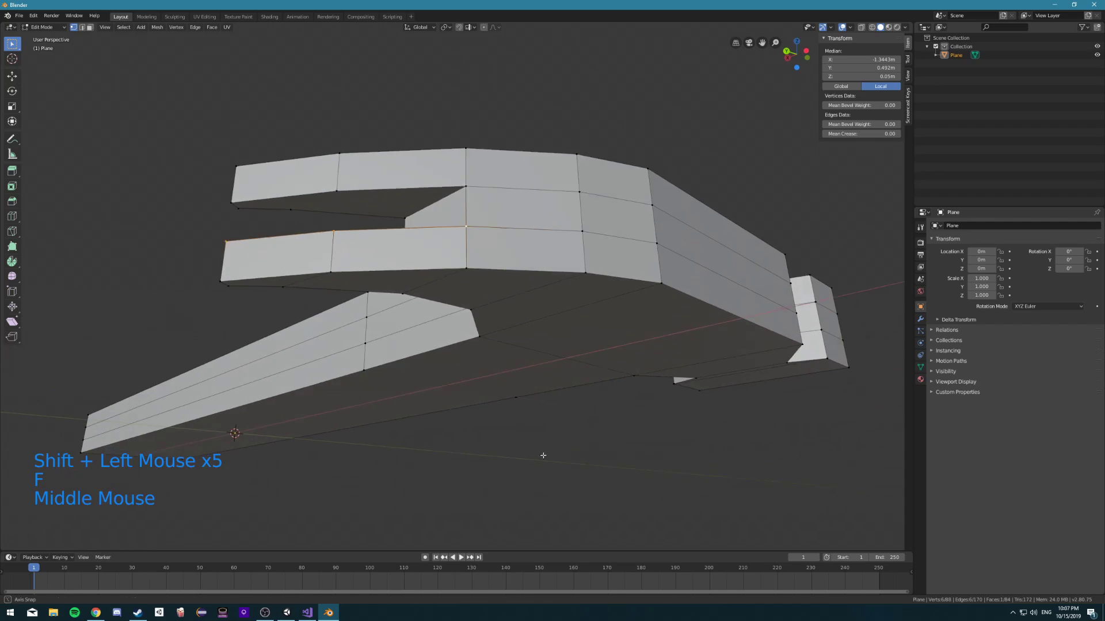
pyautogui.scroll(1, 426, 385)
pyautogui.moveTo(426, 385); pyautogui.dragTo(383, 402, button='middle')
pyautogui.scroll(-3, 354, 321)
pyautogui.scroll(1, 474, 473)
pyautogui.scroll(2, 473, 474)
pyautogui.moveTo(473, 474); pyautogui.dragTo(462, 403, button='middle')
pyautogui.scroll(-1, 462, 402)
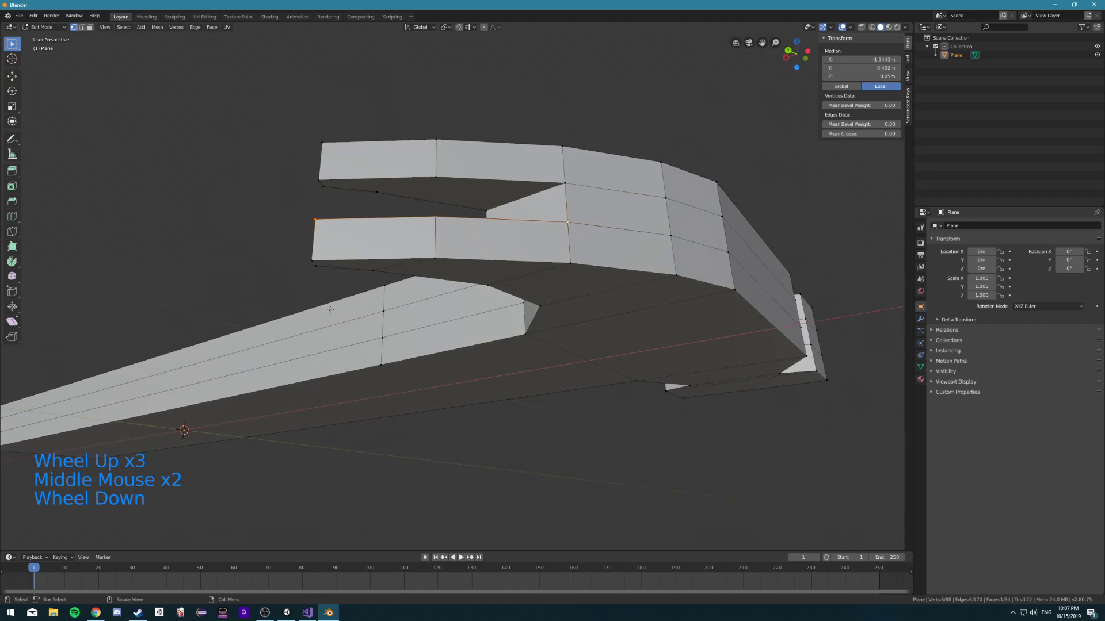
pyautogui.moveTo(329, 310); pyautogui.dragTo(382, 339, button='middle')
pyautogui.scroll(-1, 383, 334)
pyautogui.scroll(1, 478, 389)
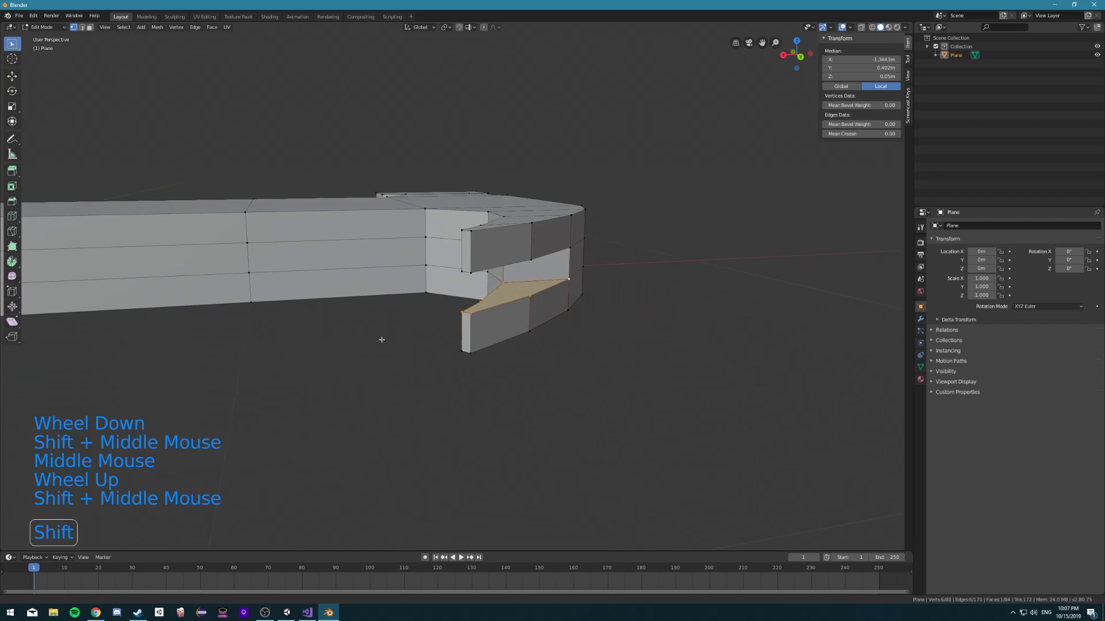
# Set the pivot point to Individual Origins and scale the two claw tip faces by about 0.25
pyautogui.doubleClick(90, 28)
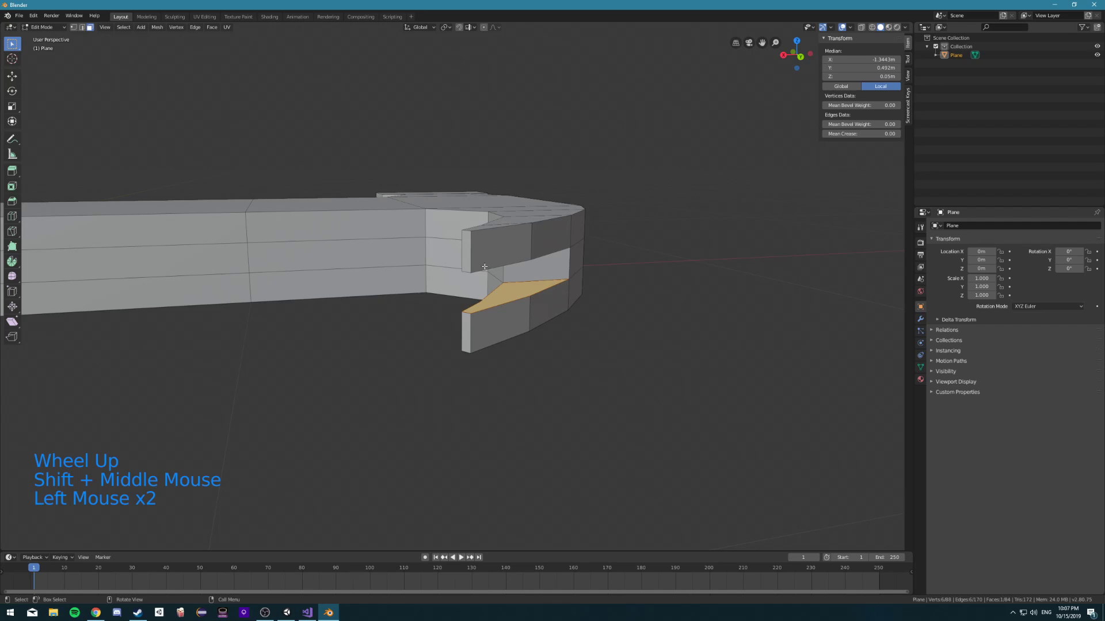
pyautogui.click(498, 248)
pyautogui.click(466, 252)
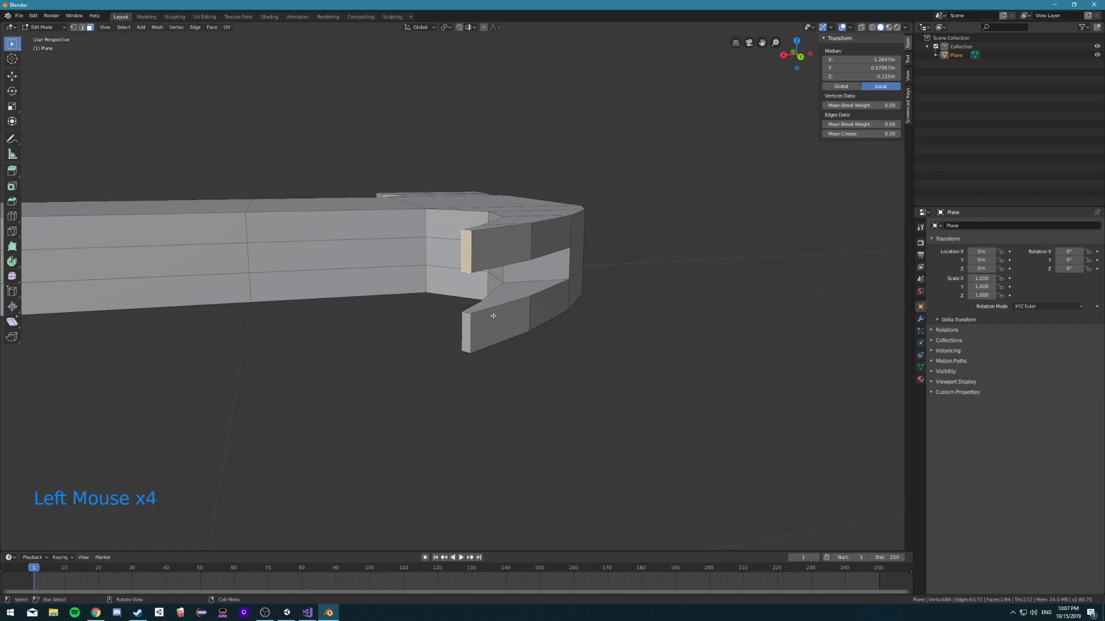
pyautogui.keyDown('shift'); pyautogui.click(465, 335); pyautogui.keyUp('shift')
pyautogui.click(447, 29)
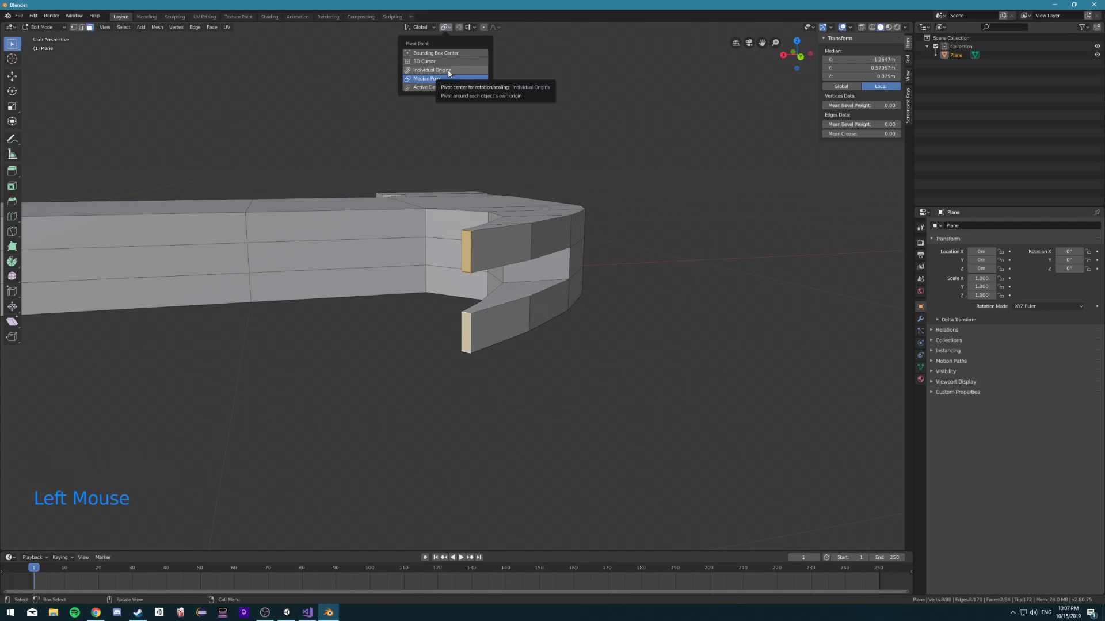
pyautogui.click(449, 70)
pyautogui.press('s')
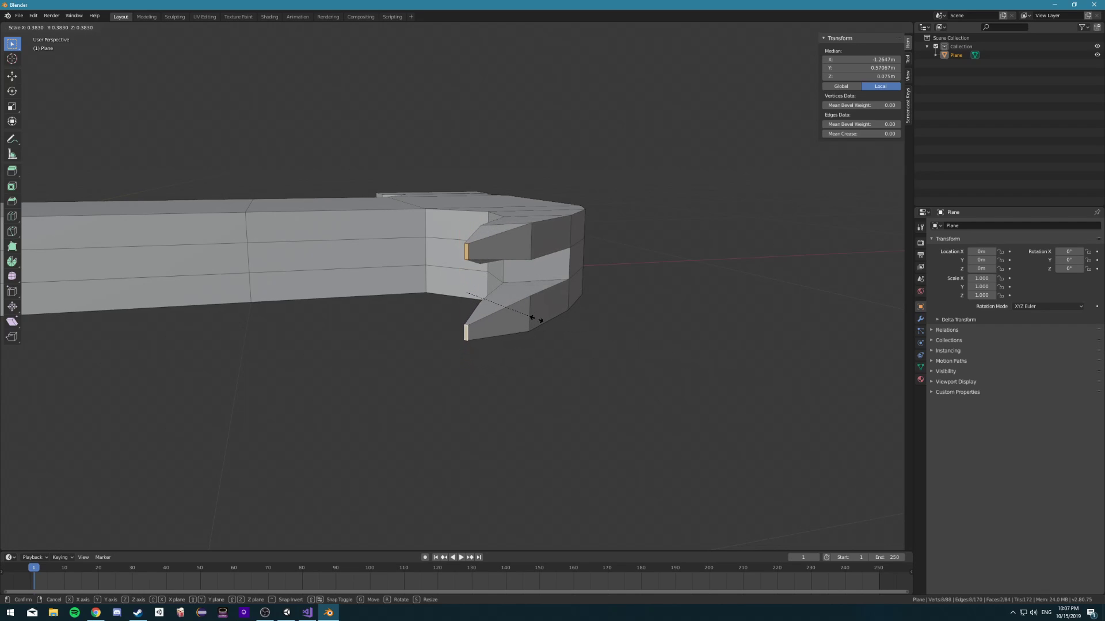
pyautogui.click(506, 304)
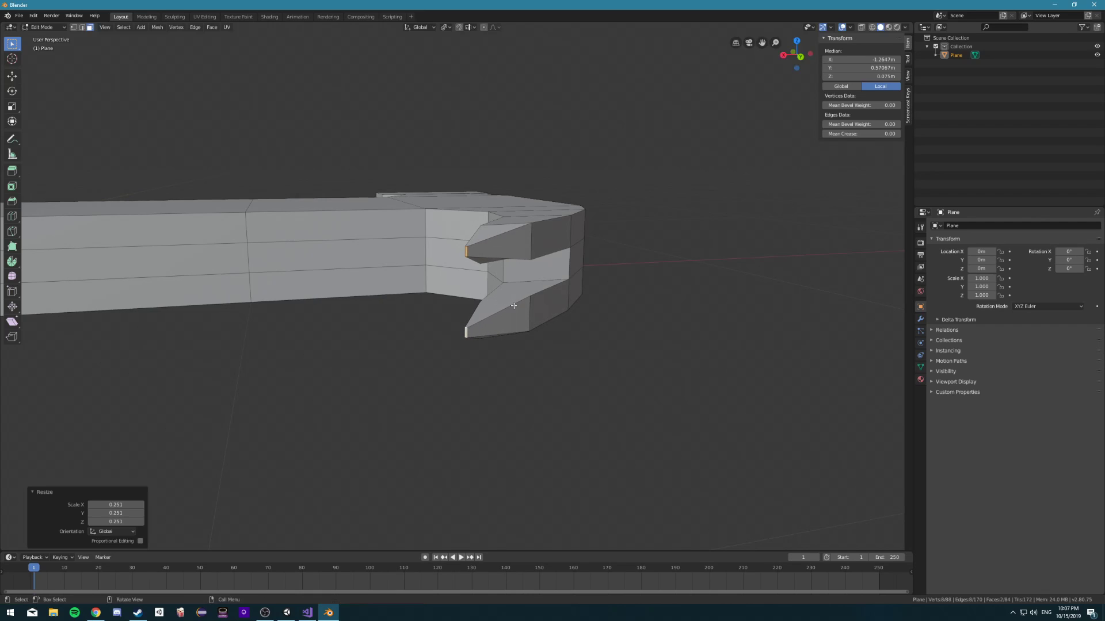
# Return to a shared pivot for both claw tip faces and scale them together by about 0.42, bringing the tips closer
pyautogui.moveTo(506, 304); pyautogui.dragTo(438, 333, button='middle')
pyautogui.scroll(-1, 438, 333)
pyautogui.moveTo(333, 318); pyautogui.dragTo(376, 308, button='middle')
pyautogui.click(420, 27)
pyautogui.click(437, 53)
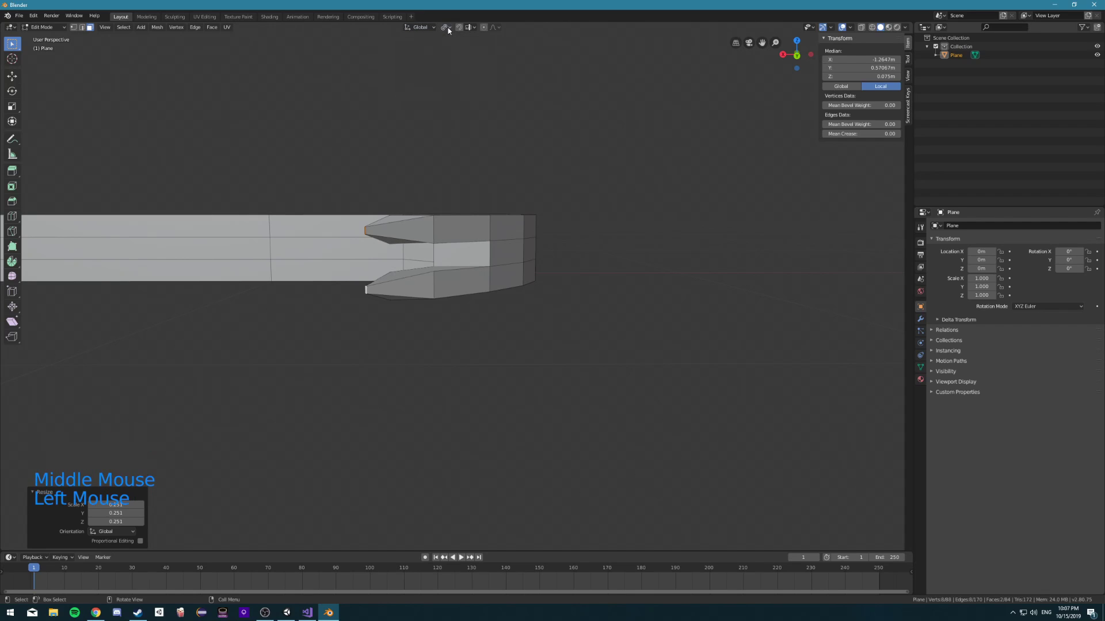
pyautogui.click(447, 33)
pyautogui.click(447, 27)
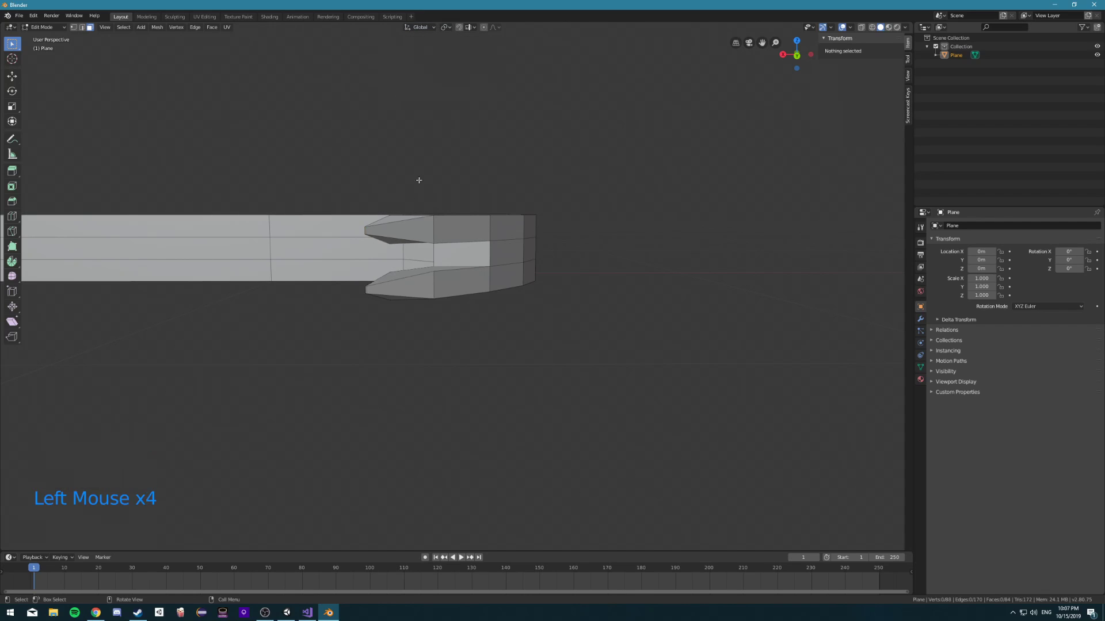
pyautogui.scroll(2, 419, 178)
pyautogui.moveTo(419, 178); pyautogui.dragTo(484, 240, button='middle')
pyautogui.click(490, 234)
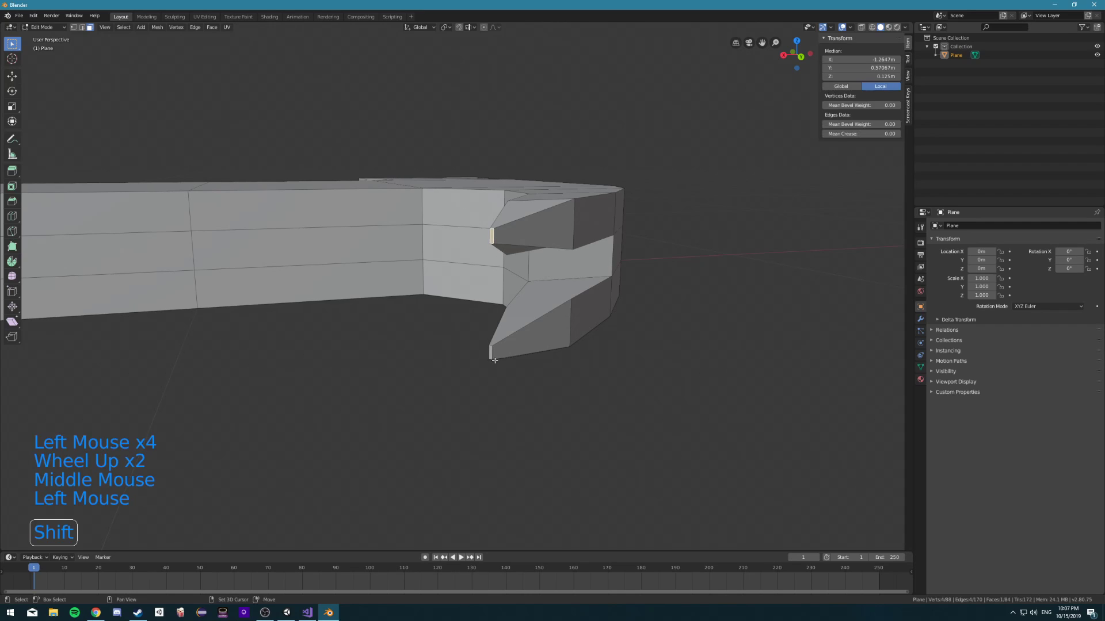
pyautogui.keyDown('shift'); pyautogui.click(491, 354); pyautogui.keyUp('shift')
pyautogui.moveTo(565, 370); pyautogui.dragTo(564, 370, button='middle')
pyautogui.press('s')
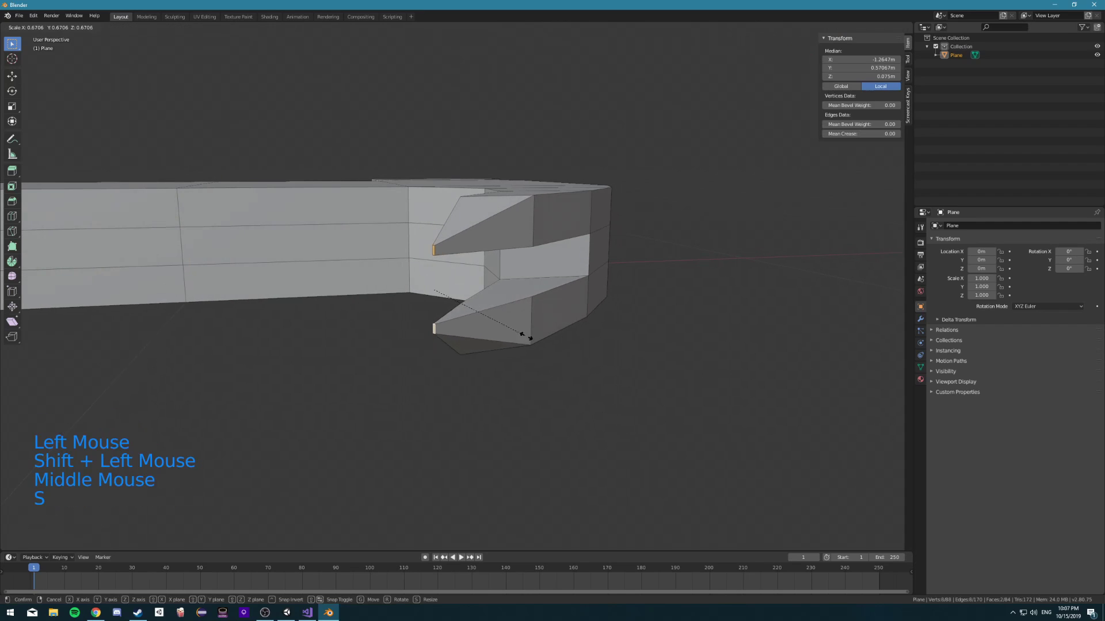
pyautogui.click(492, 307)
# Examine the whole hammer's shape from above and from an angle
pyautogui.moveTo(494, 311); pyautogui.dragTo(648, 434, button='middle')
pyautogui.scroll(-3, 515, 334)
pyautogui.scroll(-3, 541, 383)
pyautogui.moveTo(541, 383); pyautogui.dragTo(420, 364, button='middle')
pyautogui.scroll(-1, 451, 310)
pyautogui.scroll(-2, 451, 310)
pyautogui.scroll(1, 489, 351)
pyautogui.scroll(1, 513, 321)
pyautogui.keyDown('shift'); pyautogui.scroll(-1, 436, 382); pyautogui.keyUp('shift')
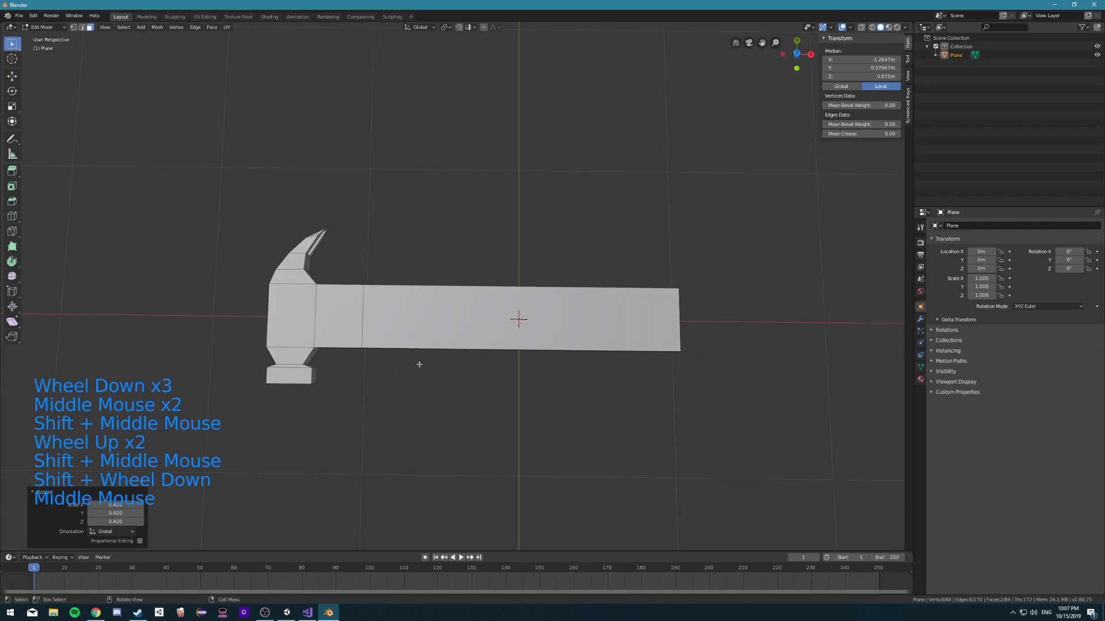
pyautogui.moveTo(492, 390); pyautogui.dragTo(510, 340, button='middle')
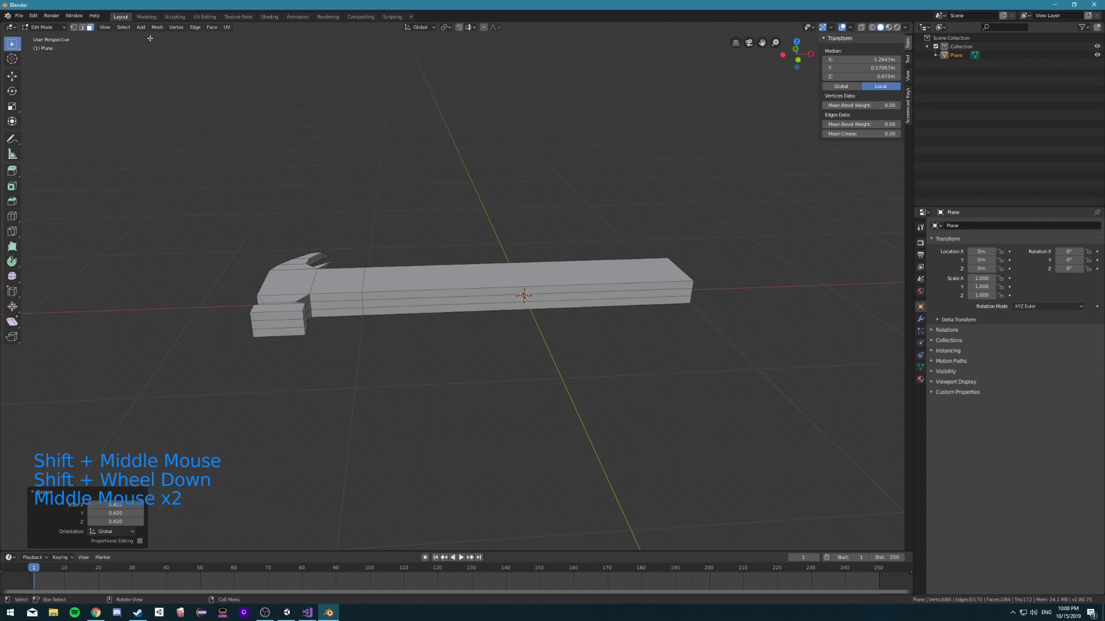
# Scale down the handle's cross-section edge loop nearest the head to narrow the handle there
pyautogui.click(73, 28)
pyautogui.scroll(2, 308, 295)
pyautogui.keyDown('alt'); pyautogui.click(312, 302); pyautogui.keyUp('alt')
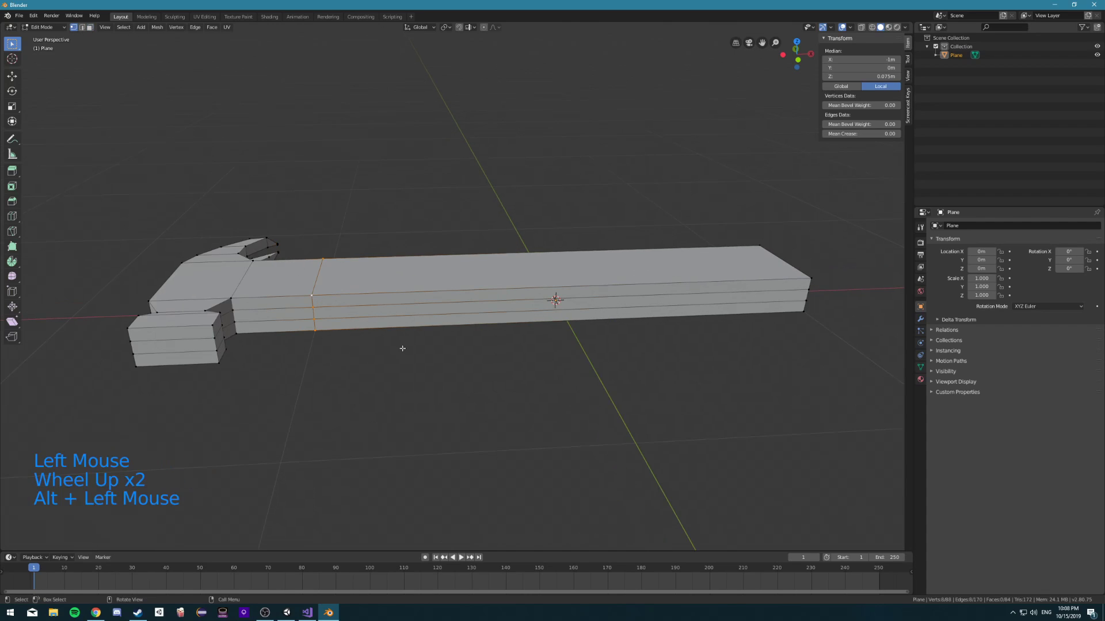
pyautogui.middleClick(481, 387)
pyautogui.press('s')
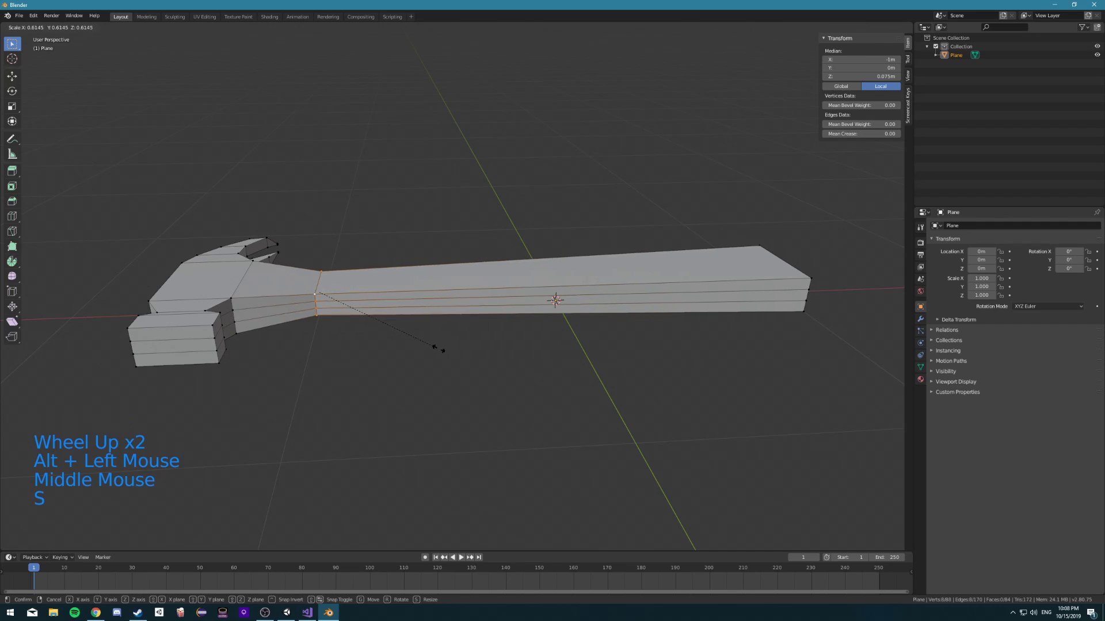
pyautogui.click(451, 354)
# Select the whole end face of the handle and scale it down to about 0.675
pyautogui.scroll(-2, 621, 348)
pyautogui.keyDown('alt'); pyautogui.click(759, 311); pyautogui.keyUp('alt')
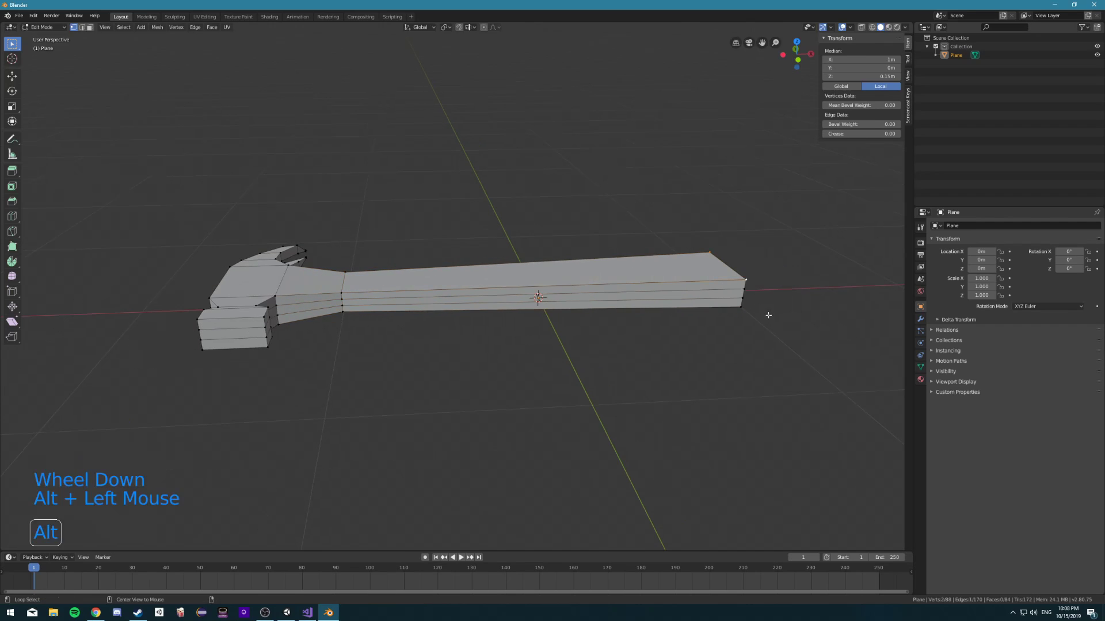
pyautogui.moveTo(767, 314); pyautogui.dragTo(764, 425, button='middle')
pyautogui.press('a')
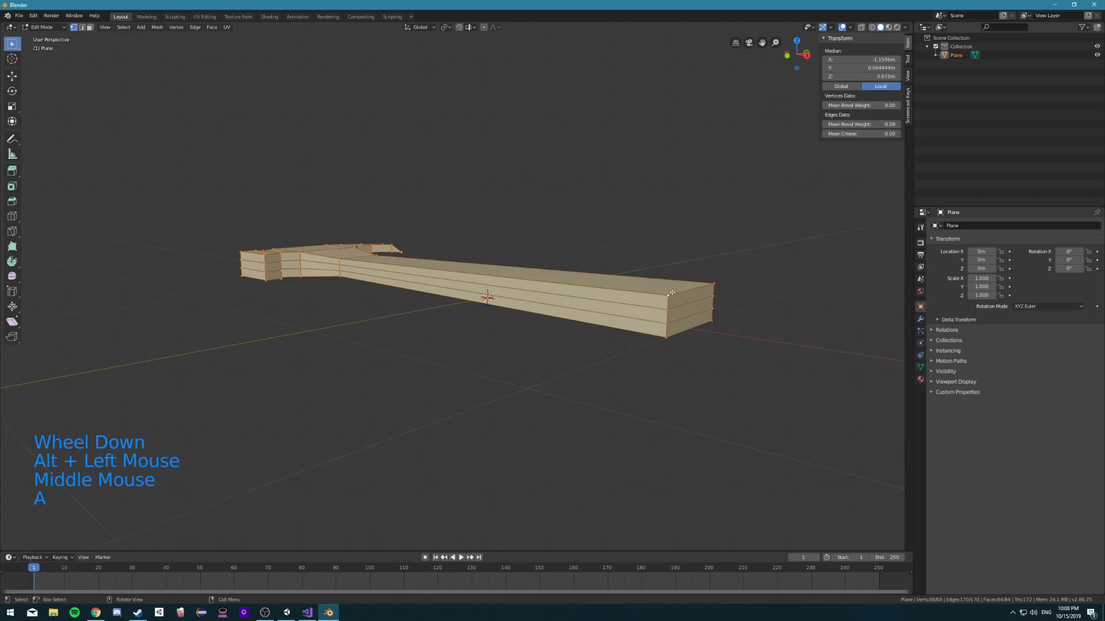
pyautogui.press('a')
pyautogui.press('a')
pyautogui.press('b')
pyautogui.moveTo(624, 254); pyautogui.dragTo(767, 393)
pyautogui.press('s')
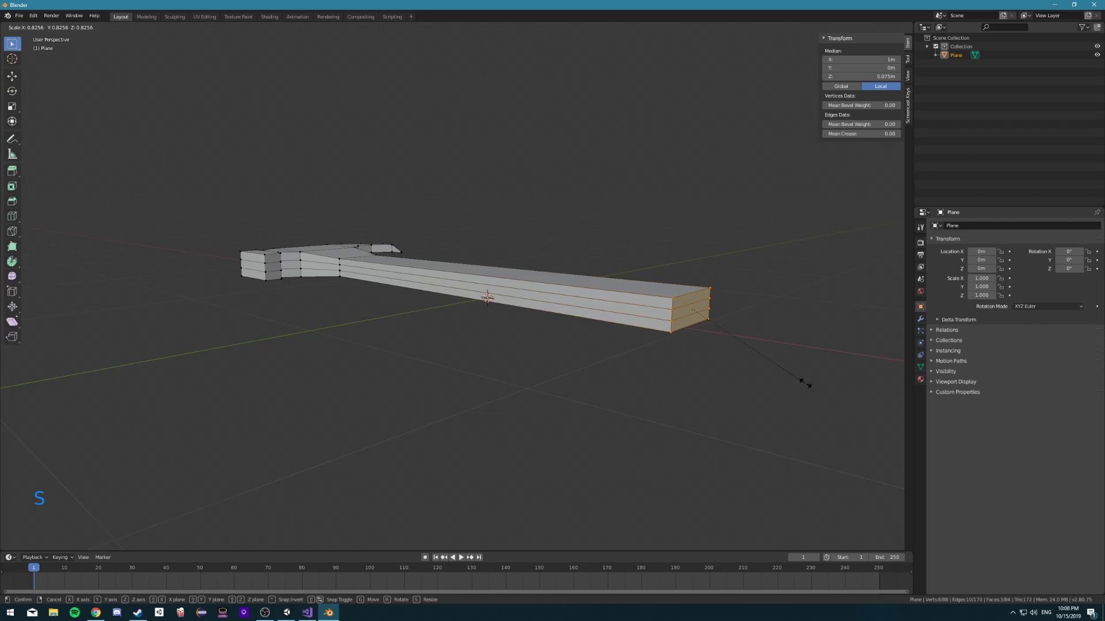
pyautogui.click(786, 370)
# Widen the handle's end face by scaling it about 1.19 along the Y axis
pyautogui.moveTo(786, 370); pyautogui.dragTo(732, 446, button='middle')
pyautogui.scroll(-2, 679, 438)
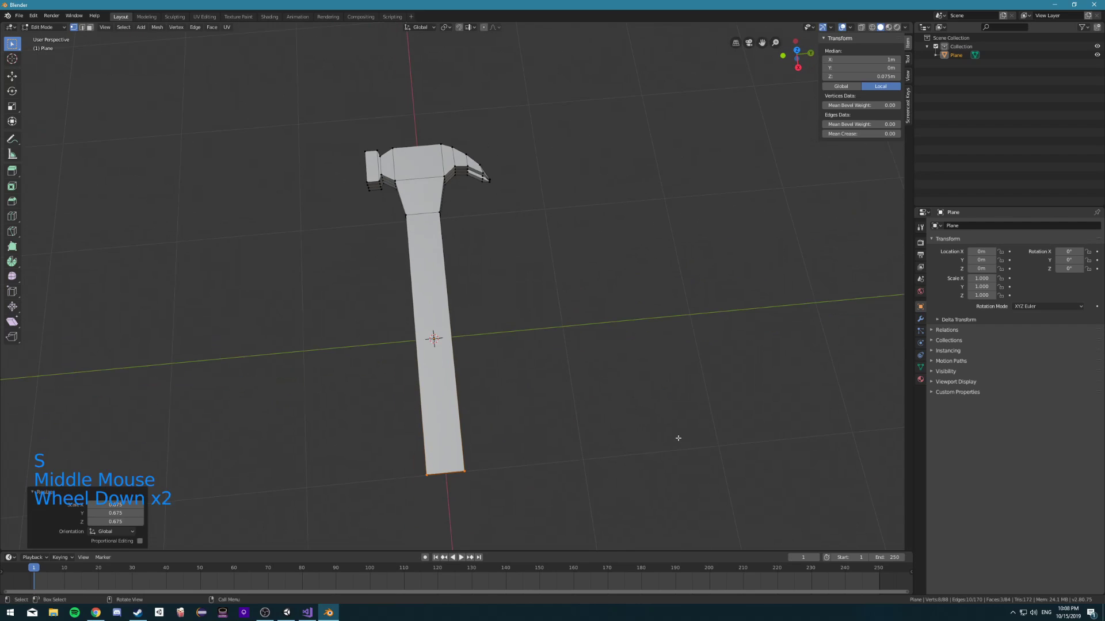
pyautogui.press('s')
pyautogui.press('y')
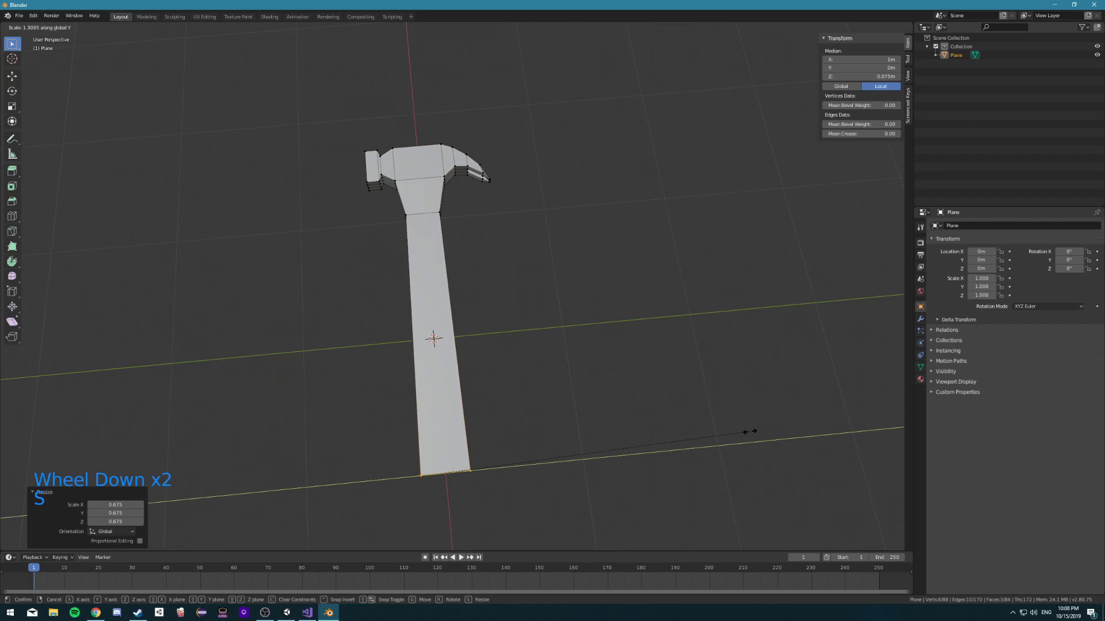
pyautogui.click(722, 434)
# Thicken the handle's end face by scaling it about 1.67 along the Z axis
pyautogui.moveTo(633, 462); pyautogui.dragTo(627, 395, button='middle')
pyautogui.press('s')
pyautogui.press('z')
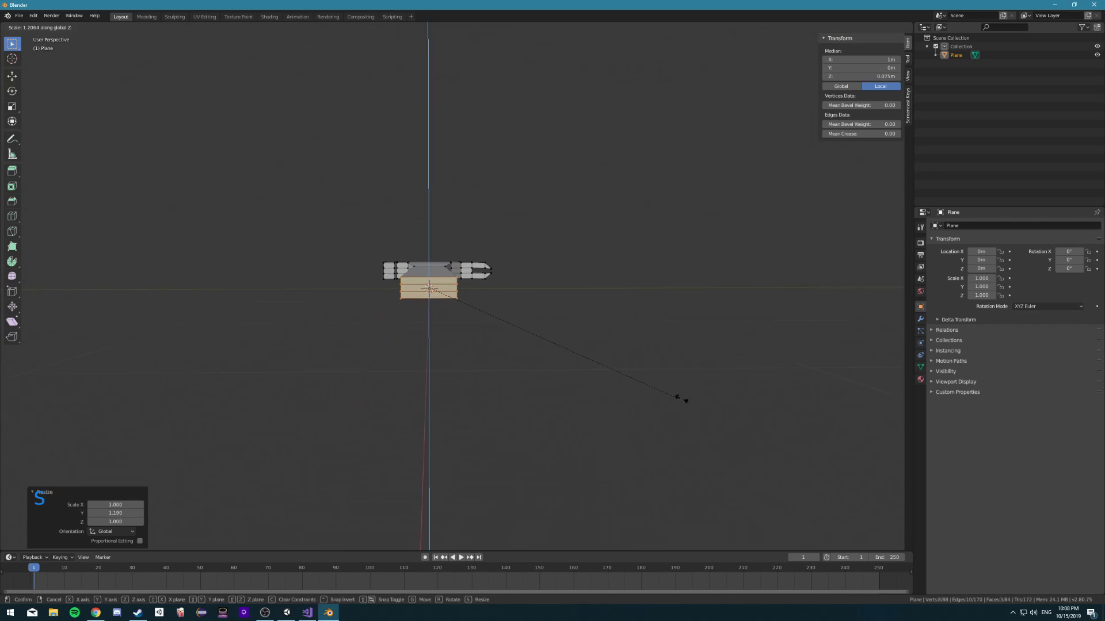
pyautogui.click(786, 405)
pyautogui.moveTo(762, 407); pyautogui.dragTo(693, 395, button='middle')
pyautogui.scroll(1, 693, 395)
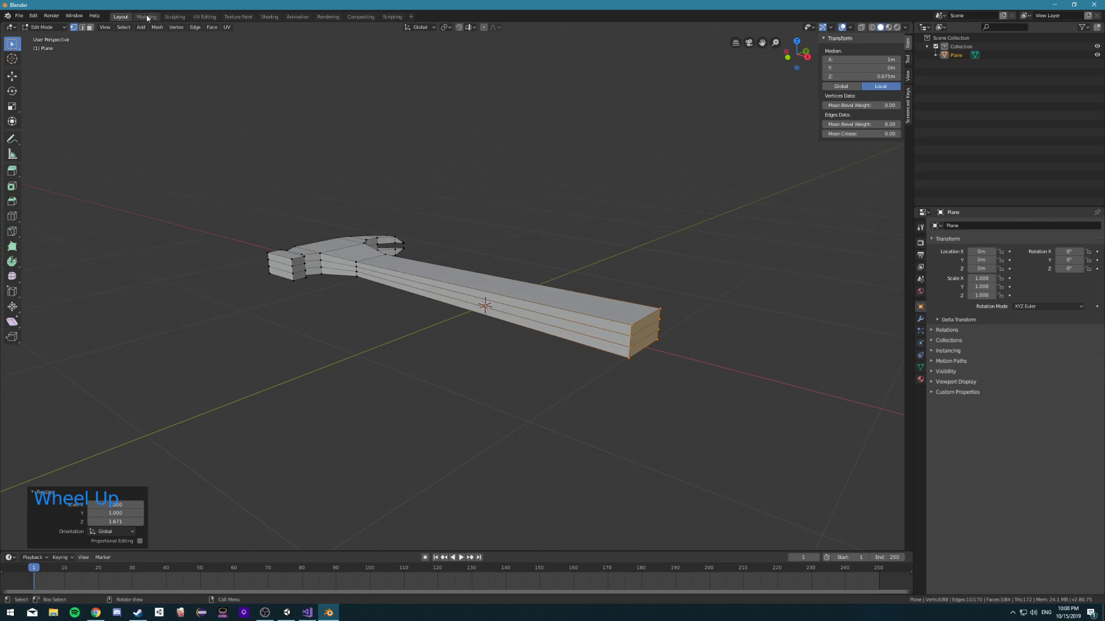
# Bevel the four long corner edges of the handle about 0.033 m wide with one segment and check the result
pyautogui.click(83, 28)
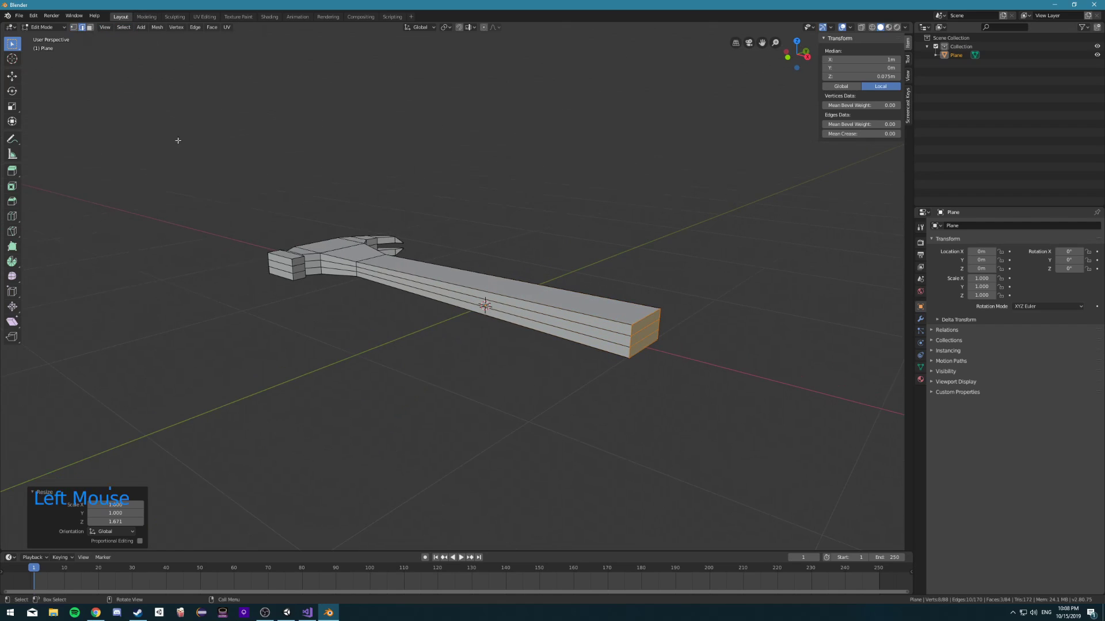
pyautogui.scroll(1, 518, 288)
pyautogui.click(553, 300)
pyautogui.moveTo(521, 311); pyautogui.dragTo(581, 360, button='middle')
pyautogui.keyDown('shift'); pyautogui.click(394, 346); pyautogui.keyUp('shift')
pyautogui.keyDown('shift'); pyautogui.click(310, 264); pyautogui.keyUp('shift')
pyautogui.keyDown('shift'); pyautogui.click(473, 230); pyautogui.keyUp('shift')
pyautogui.hotkey('ctrl', 'b')
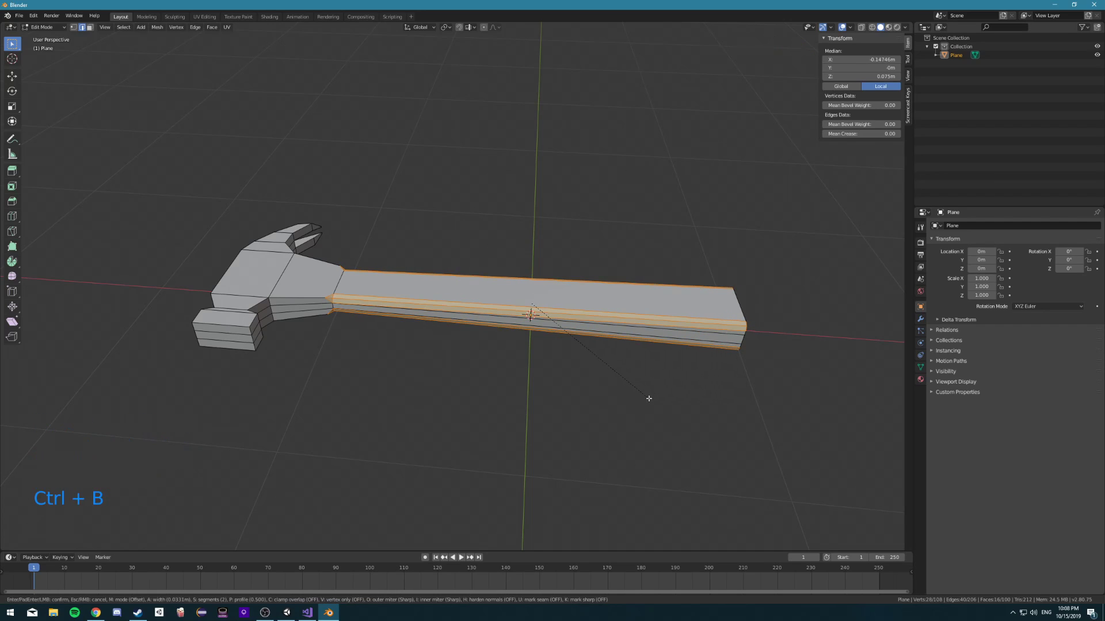
pyautogui.click(650, 399)
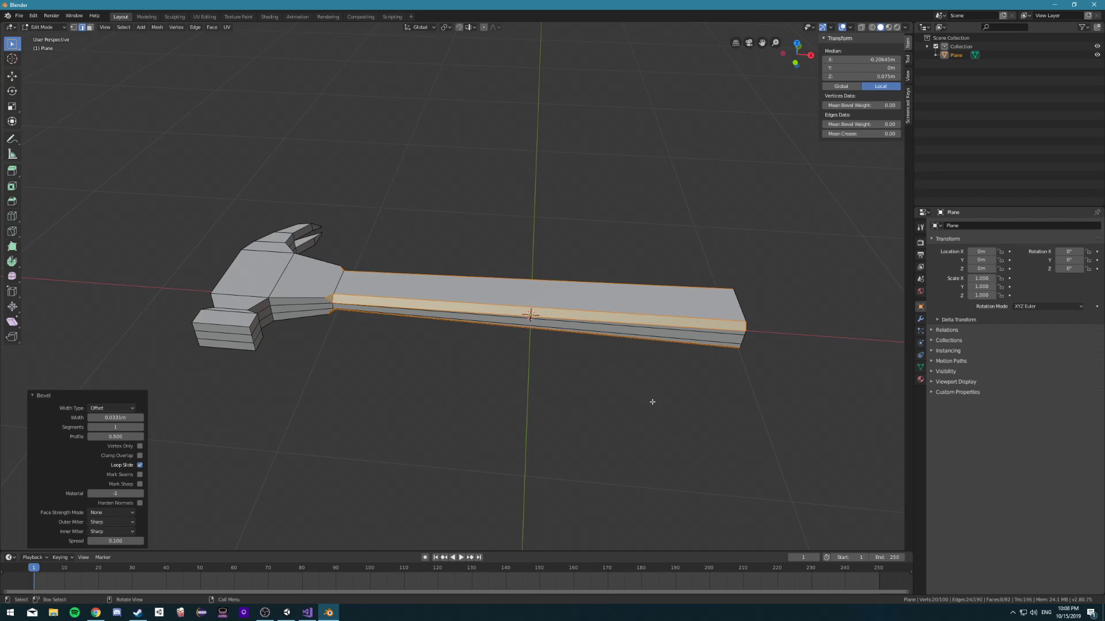
pyautogui.moveTo(652, 400)
pyautogui.mouseDown(button='middle')
pyautogui.moveTo(571, 371)
pyautogui.moveTo(284, 353)
pyautogui.mouseUp(button='middle')
pyautogui.press('Tab')
pyautogui.press('Tab')
pyautogui.press('Tab')
pyautogui.scroll(3, 399, 365)
pyautogui.moveTo(399, 365); pyautogui.dragTo(310, 380, button='middle')
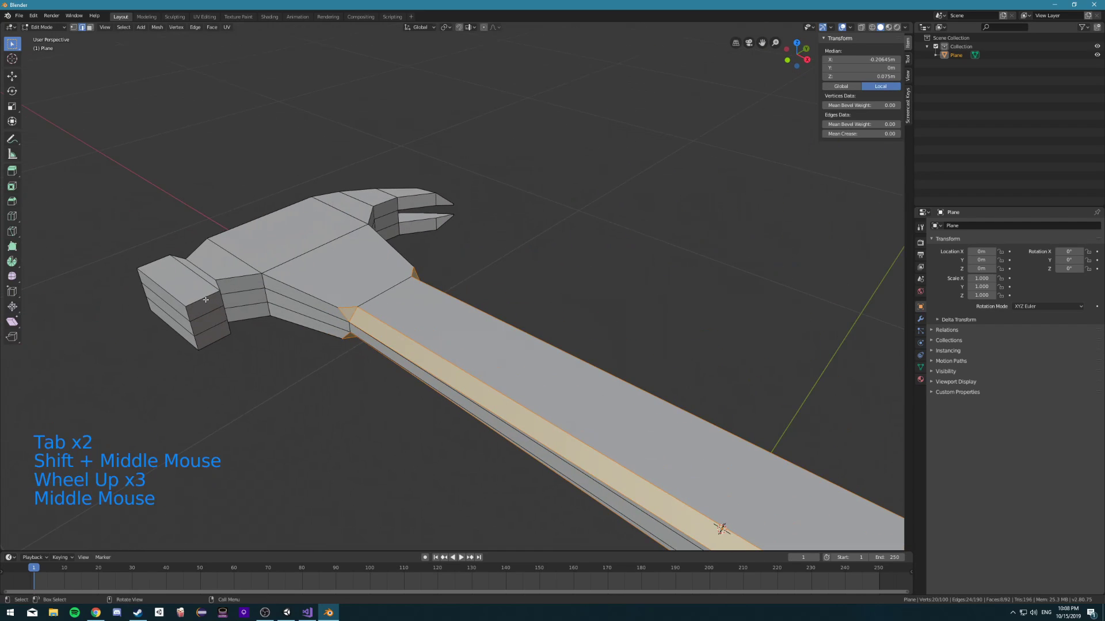
pyautogui.click(206, 295)
pyautogui.keyDown('shift'); pyautogui.click(213, 340); pyautogui.keyUp('shift')
pyautogui.moveTo(212, 340); pyautogui.dragTo(657, 300, button='middle')
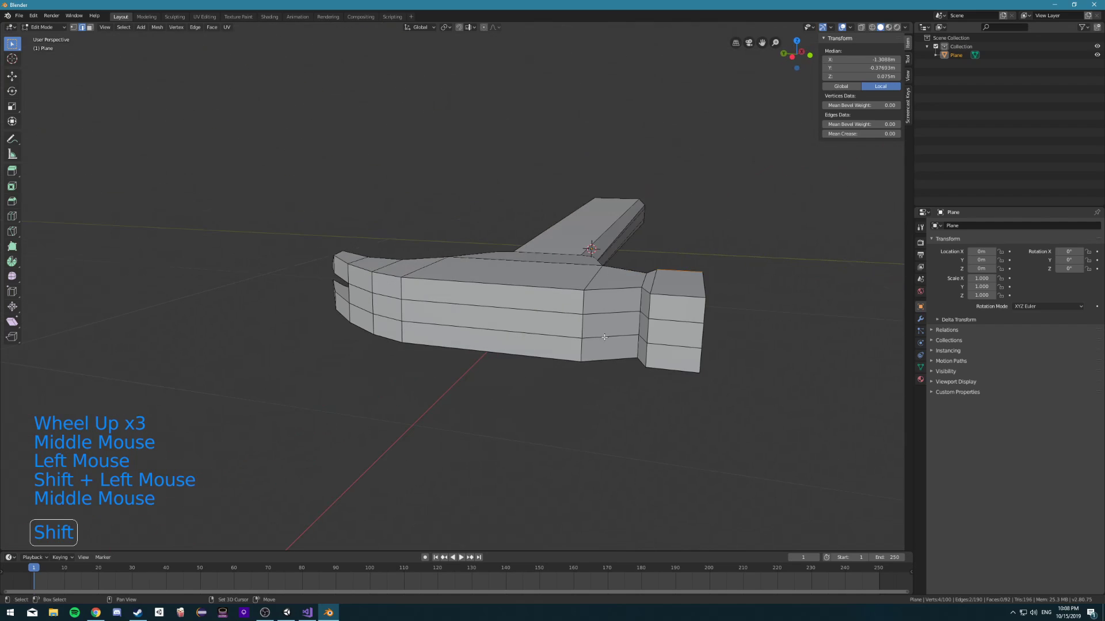
pyautogui.keyDown('shift'); pyautogui.click(656, 301); pyautogui.keyUp('shift')
pyautogui.keyDown('shift'); pyautogui.click(667, 369); pyautogui.keyUp('shift')
pyautogui.moveTo(667, 369); pyautogui.dragTo(667, 383, button='middle')
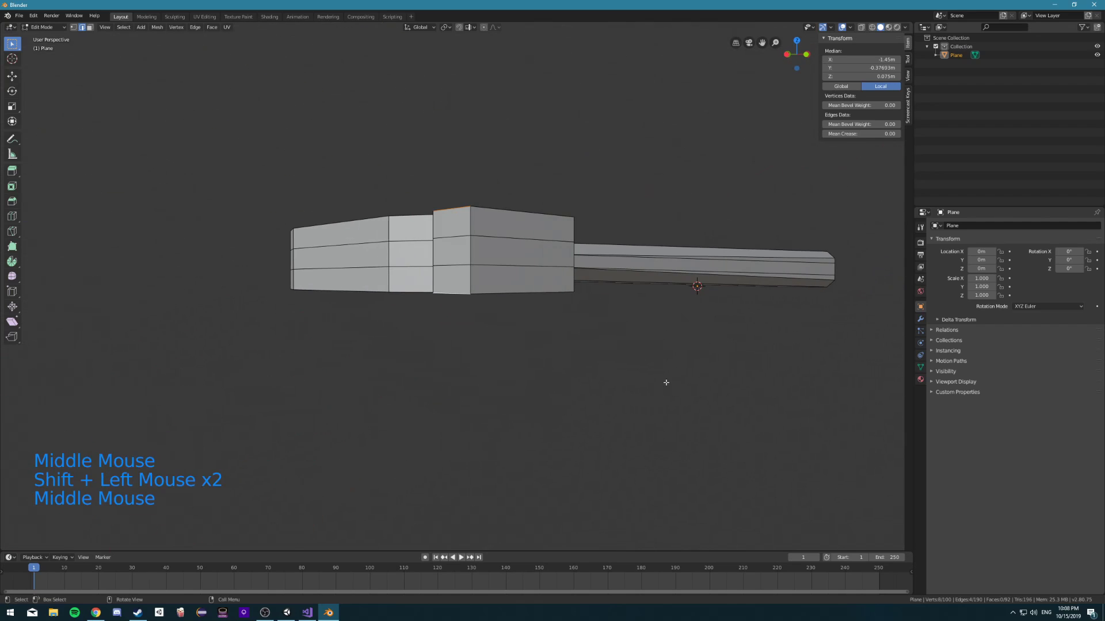
pyautogui.hotkey('ctrl', 'b')
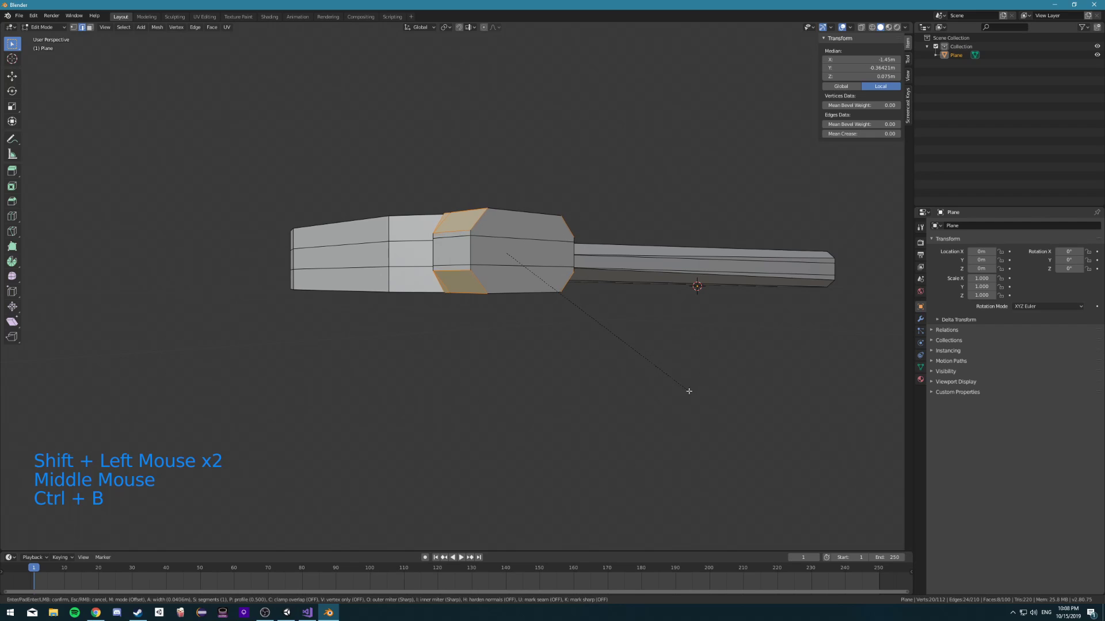
pyautogui.moveTo(688, 391); pyautogui.dragTo(458, 348, button='middle')
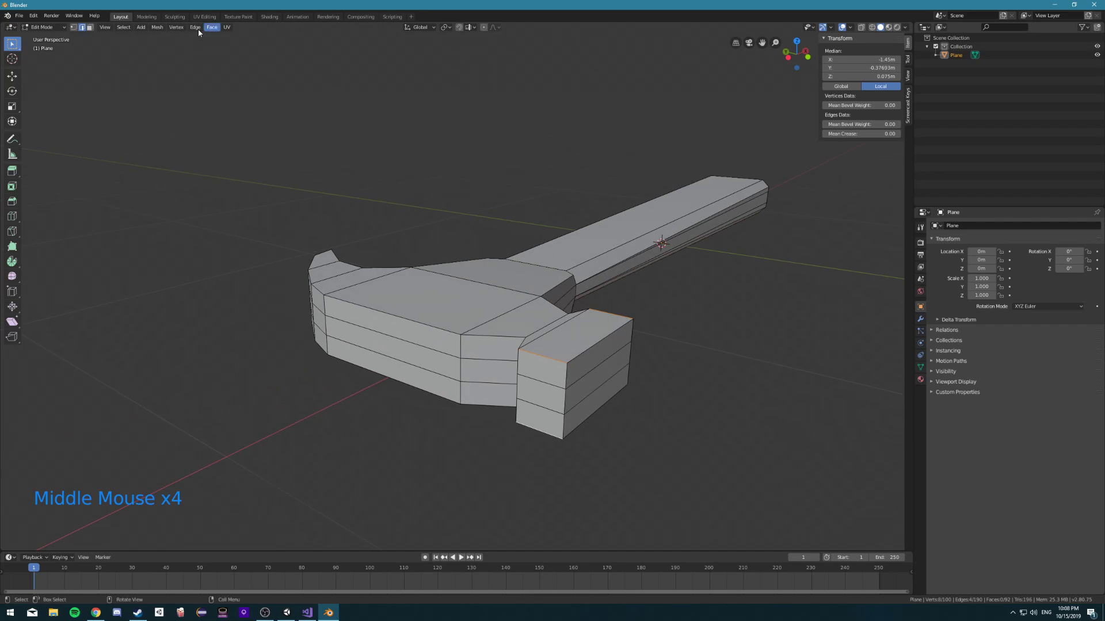
pyautogui.click(90, 28)
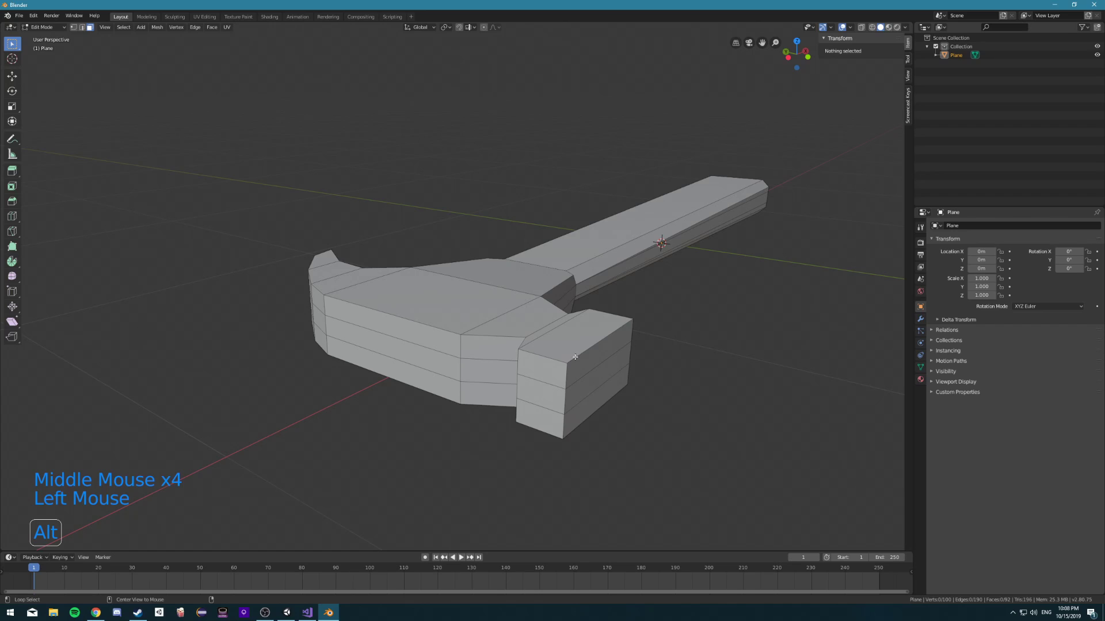
pyautogui.click(594, 399)
pyautogui.keyDown('shift'); pyautogui.click(596, 418); pyautogui.keyUp('shift')
pyautogui.keyDown('shift'); pyautogui.click(607, 351); pyautogui.keyUp('shift')
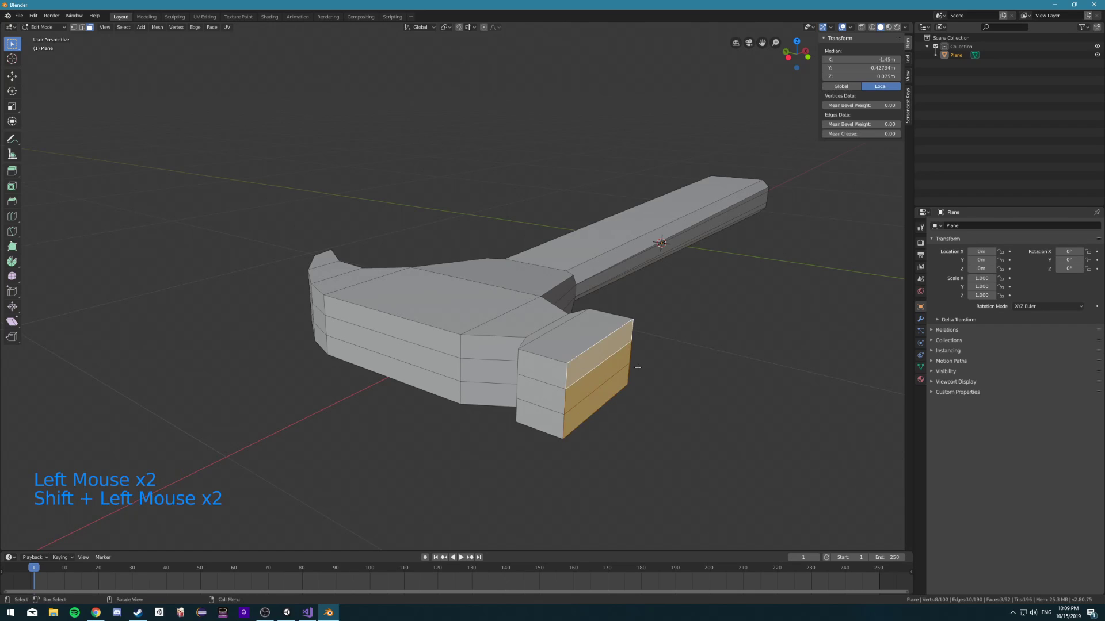
pyautogui.hotkey('ctrl', 'b')
pyautogui.rightClick(734, 382)
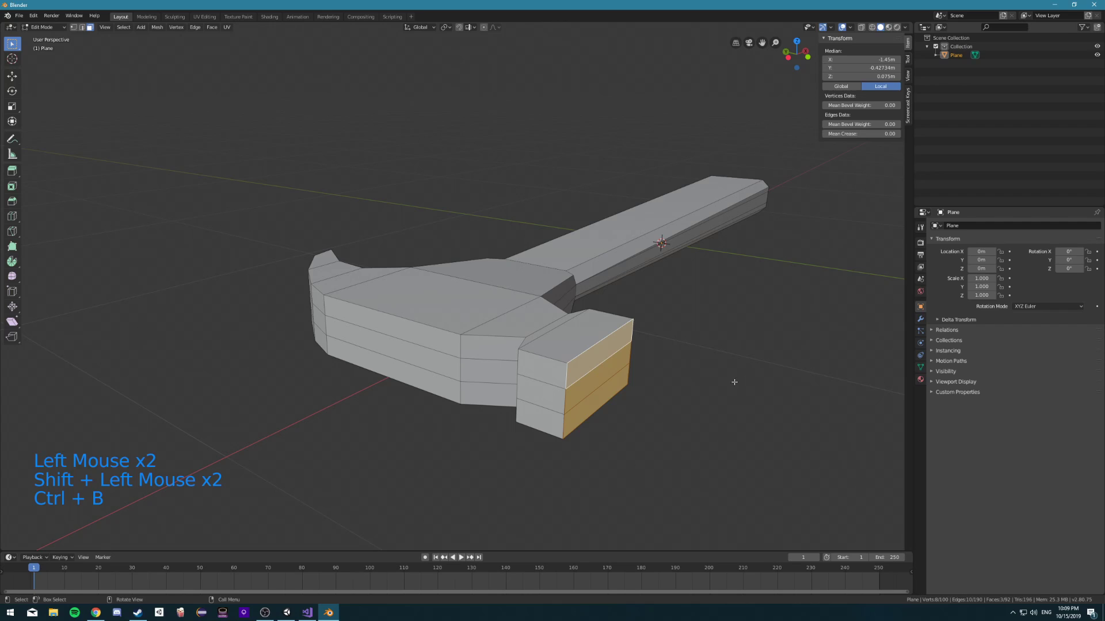
# Select the ring of faces around the hammer's striking head and bevel it slightly
pyautogui.keyDown('alt'); pyautogui.click(546, 365); pyautogui.keyUp('alt')
pyautogui.moveTo(546, 365); pyautogui.dragTo(677, 385, button='middle')
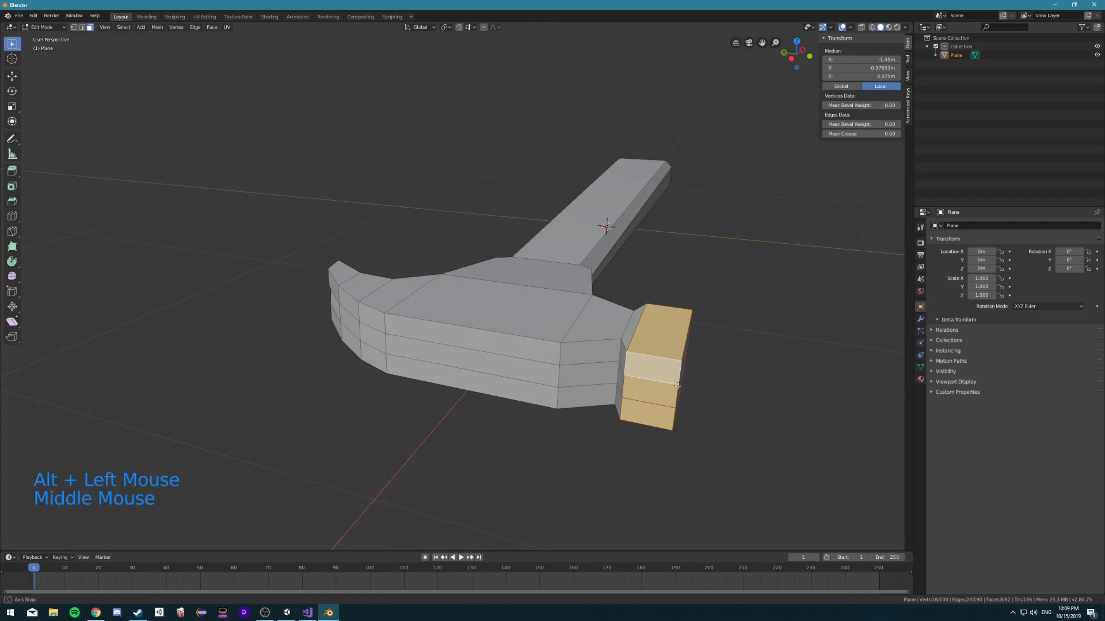
pyautogui.hotkey('ctrl', 'b')
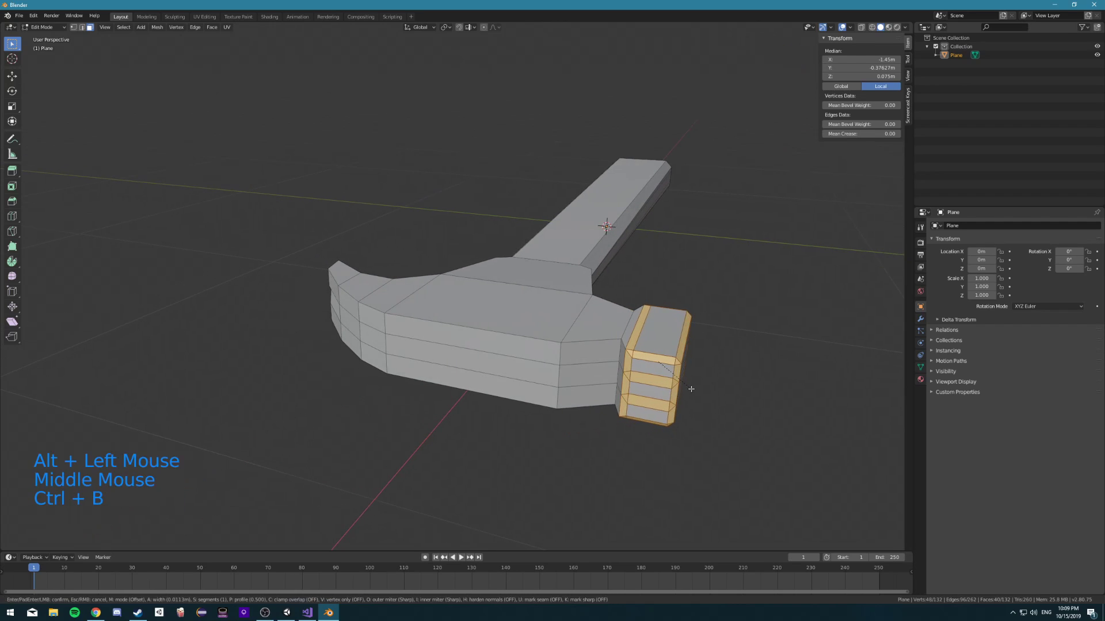
pyautogui.click(696, 396)
# Return to Object Mode and shade the hammer smooth
pyautogui.moveTo(698, 397); pyautogui.dragTo(127, 38, button='middle')
pyautogui.press('Tab')
pyautogui.scroll(-3, 775, 402)
pyautogui.scroll(1, 553, 350)
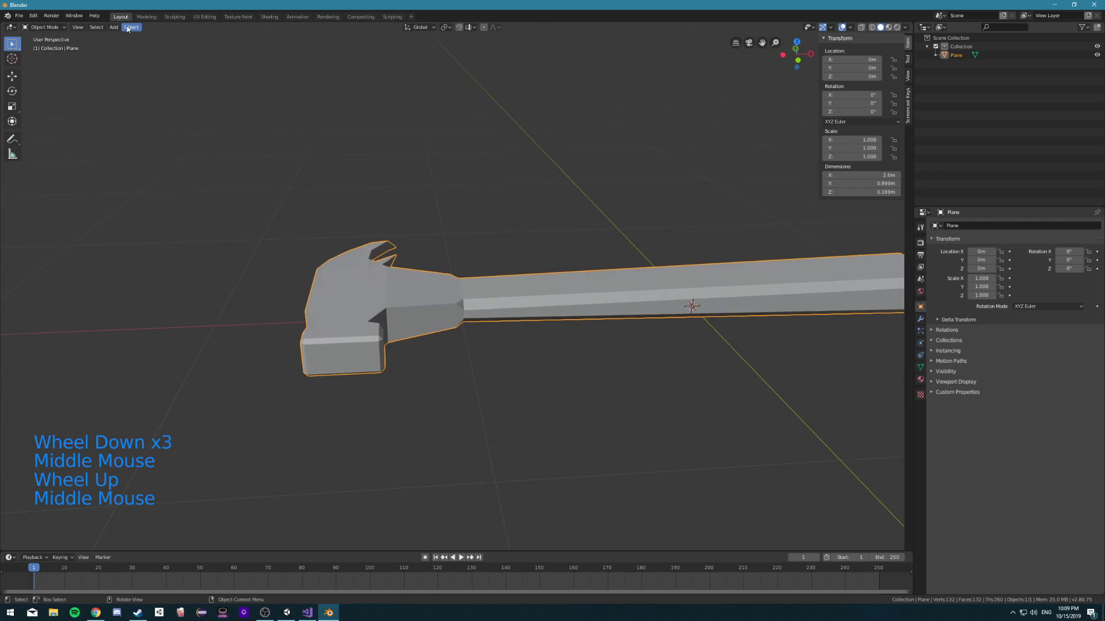
pyautogui.click(131, 27)
pyautogui.click(151, 199)
pyautogui.scroll(-1, 534, 294)
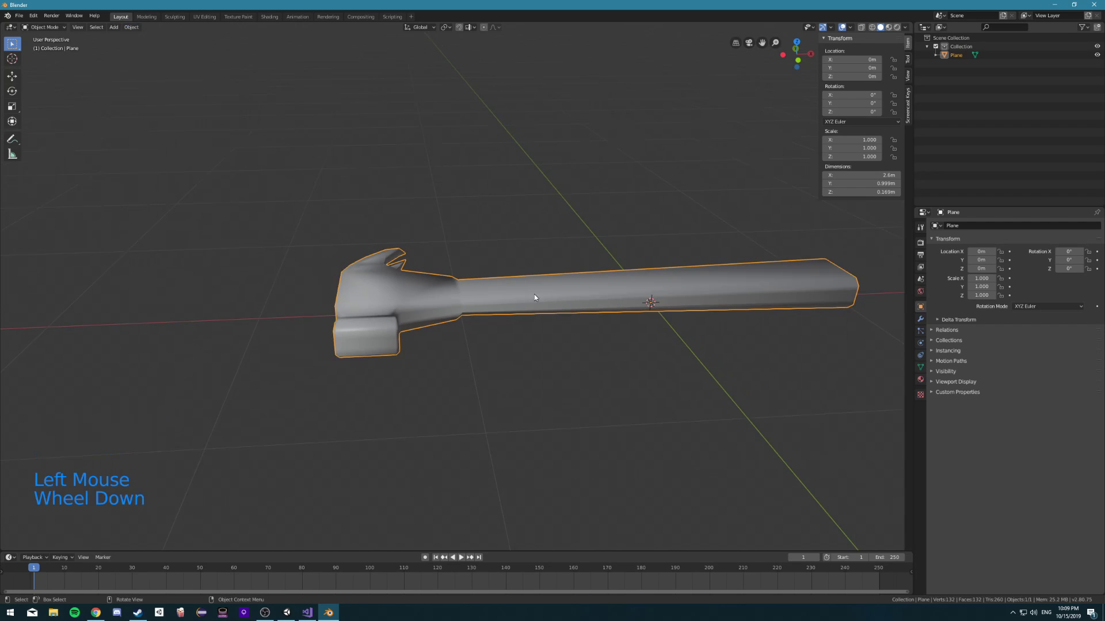
pyautogui.moveTo(534, 295)
pyautogui.mouseDown(button='middle')
pyautogui.moveTo(483, 273)
pyautogui.moveTo(402, 288)
pyautogui.moveTo(301, 382)
pyautogui.moveTo(283, 279)
pyautogui.moveTo(433, 308)
pyautogui.moveTo(604, 313)
pyautogui.mouseUp(button='middle')
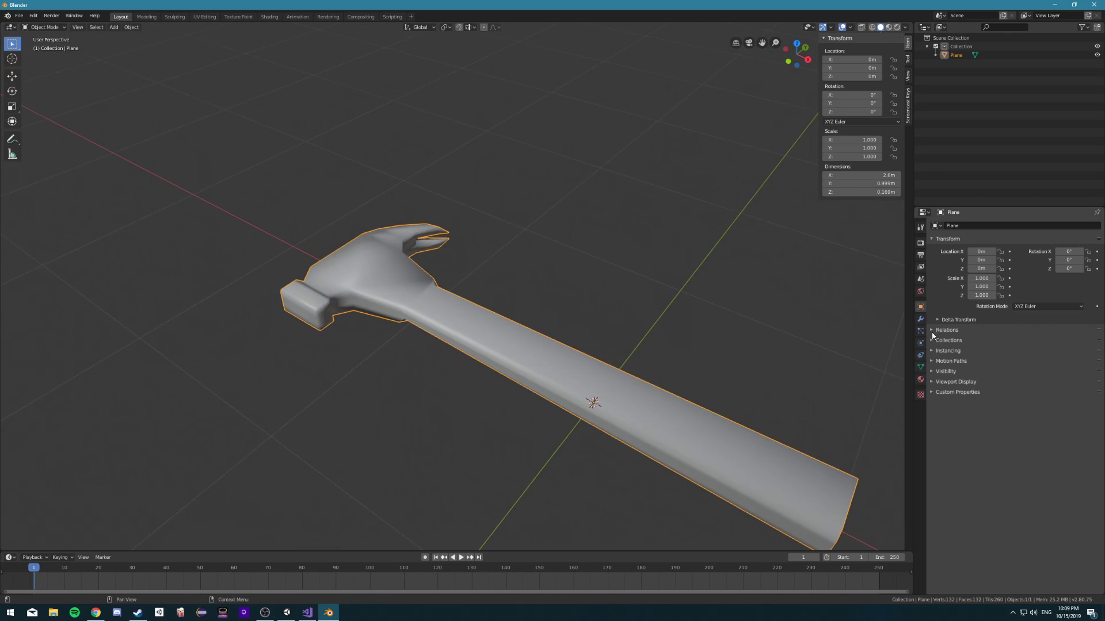
# Add an Edge Split modifier to the hammer and increase its split angle
pyautogui.click(920, 320)
pyautogui.click(948, 228)
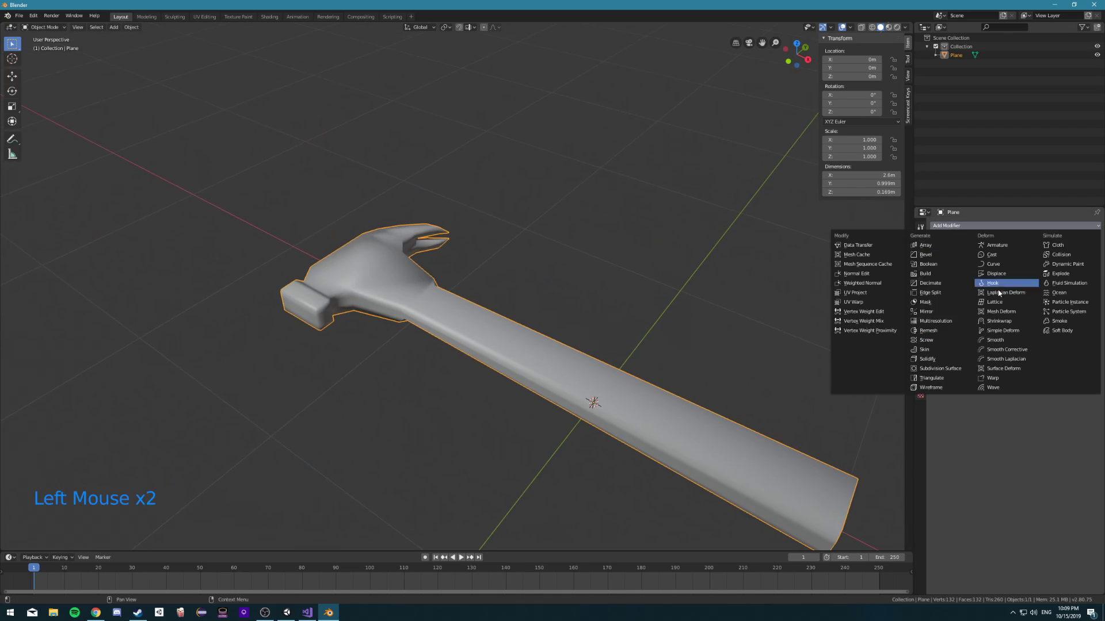
pyautogui.click(946, 296)
pyautogui.scroll(2, 554, 344)
pyautogui.moveTo(553, 345); pyautogui.dragTo(556, 325, button='middle')
pyautogui.click(979, 273)
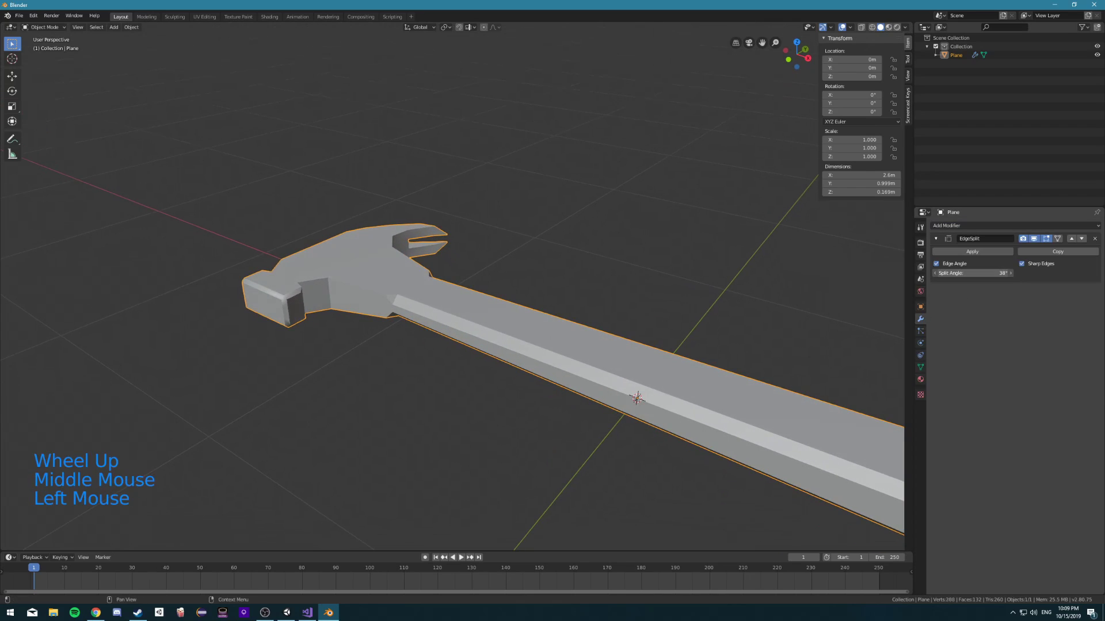
pyautogui.moveTo(983, 273)
pyautogui.mouseDown()
pyautogui.moveTo(1004, 273)
pyautogui.moveTo(992, 273)
pyautogui.mouseUp()
# Examine the hammer's shading up close and from several angles
pyautogui.scroll(-3, 561, 323)
pyautogui.moveTo(561, 323); pyautogui.dragTo(707, 343, button='middle')
pyautogui.scroll(6, 476, 347)
pyautogui.scroll(-2, 516, 345)
pyautogui.scroll(-5, 794, 353)
pyautogui.moveTo(495, 313); pyautogui.dragTo(541, 354, button='middle')
pyautogui.scroll(5, 543, 357)
# Clear the selection in Edit Mode and add two new materials to the hammer in separate slots
pyautogui.press('Tab')
pyautogui.scroll(1, 555, 337)
pyautogui.moveTo(492, 381); pyautogui.dragTo(558, 338, button='middle')
pyautogui.press('a')
pyautogui.press('a')
pyautogui.press('a')
pyautogui.scroll(-3, 558, 337)
pyautogui.click(920, 380)
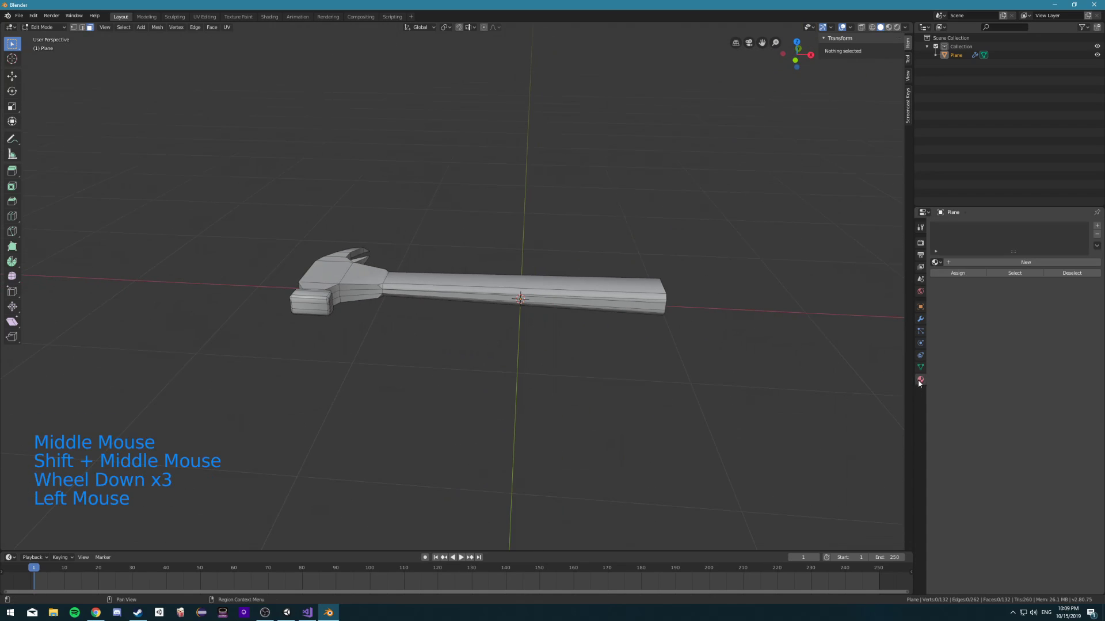
pyautogui.click(965, 266)
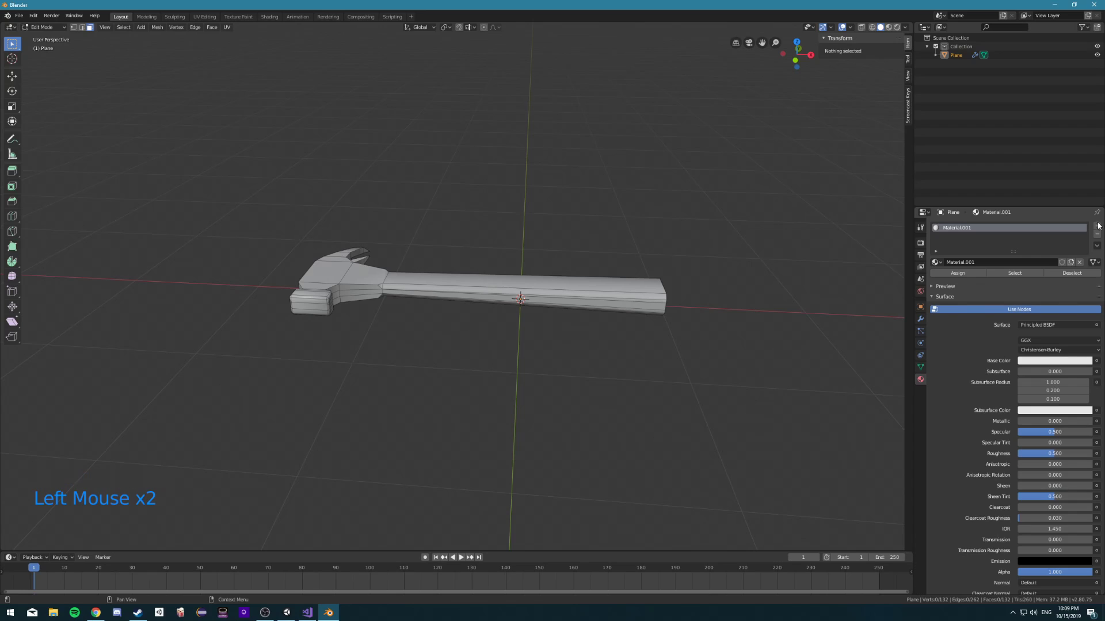
pyautogui.click(1098, 227)
pyautogui.click(982, 281)
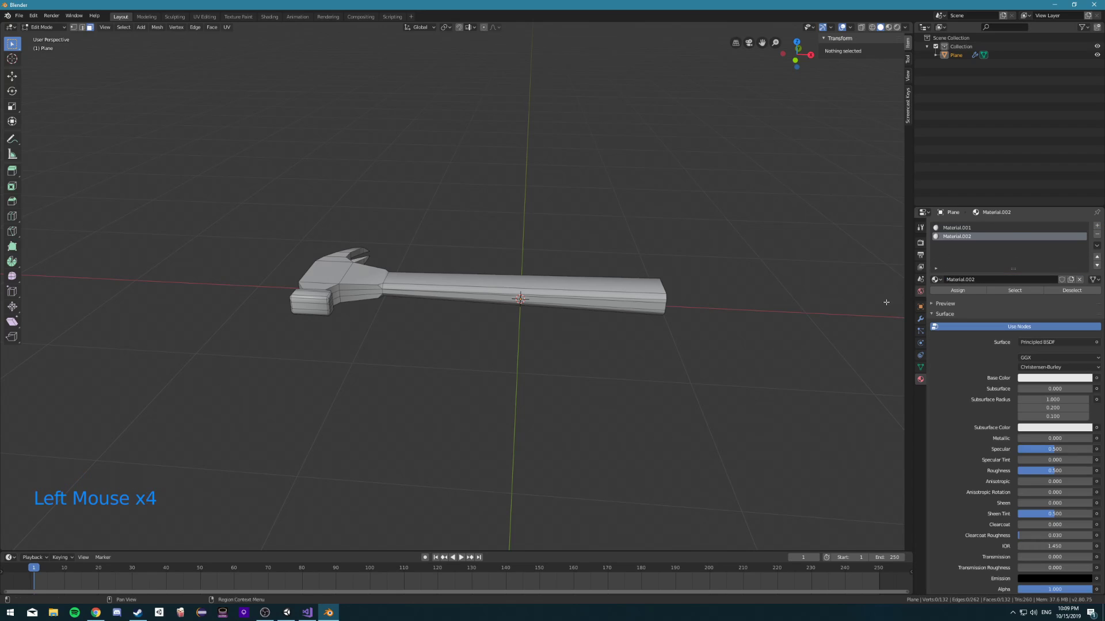
# Select all the handle's faces in wireframe view and assign the second material to them
pyautogui.press('z')
pyautogui.click(362, 294)
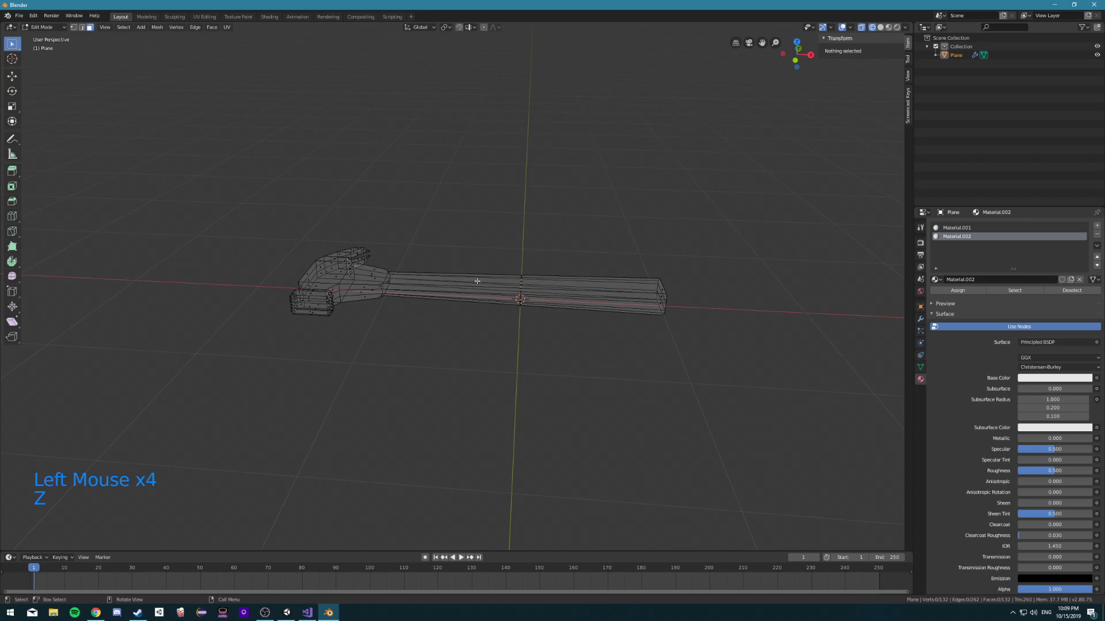
pyautogui.press('a')
pyautogui.press('a')
pyautogui.press('a')
pyautogui.press('b')
pyautogui.moveTo(382, 221); pyautogui.dragTo(690, 368)
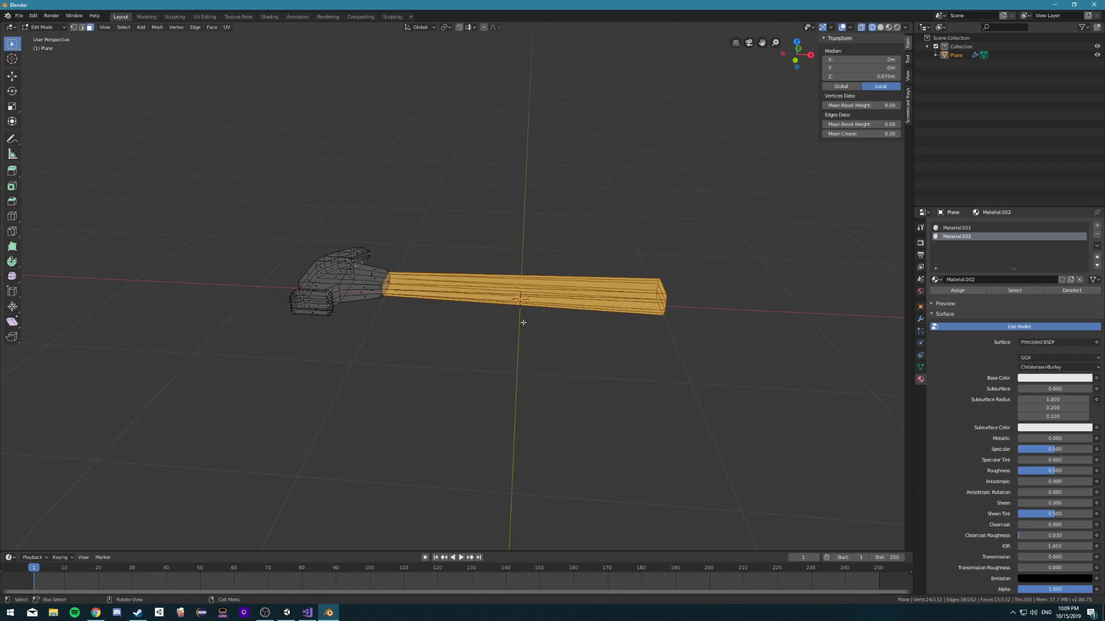
pyautogui.click(958, 290)
# Switch to Look Dev shading and set the handle material's base color to blue
pyautogui.press('z')
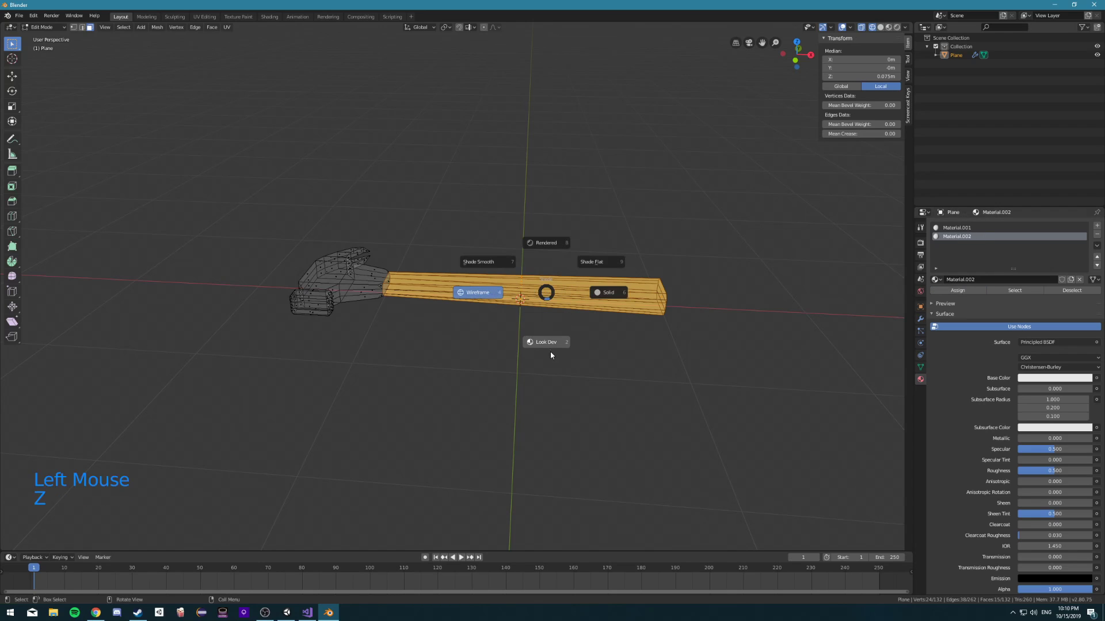
pyautogui.moveTo(551, 355); pyautogui.dragTo(690, 359, button='middle')
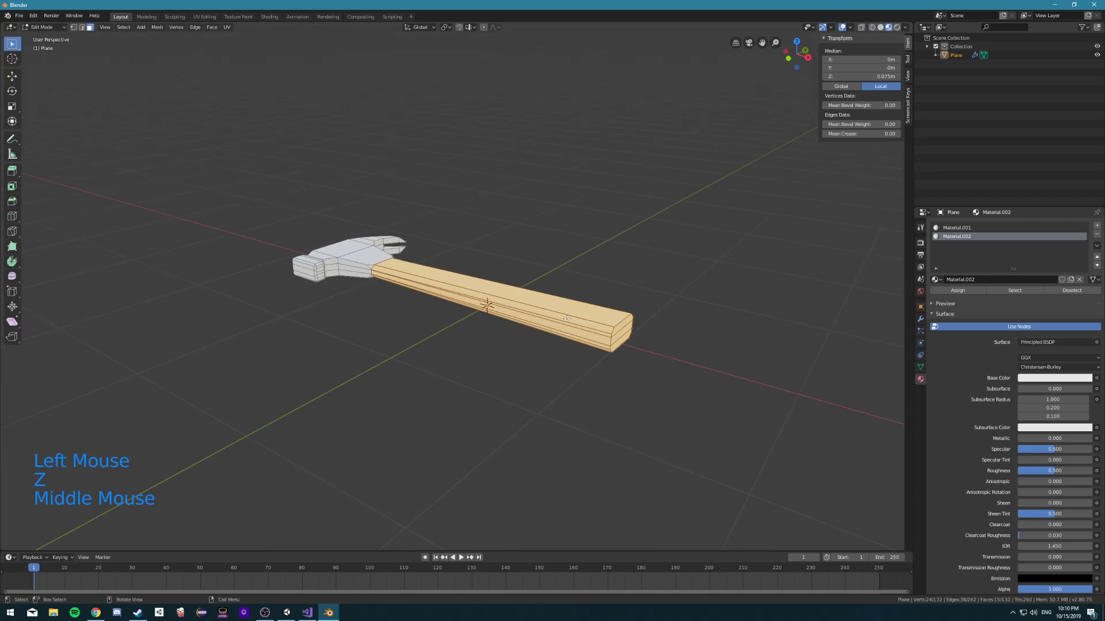
pyautogui.click(1030, 378)
pyautogui.click(1029, 378)
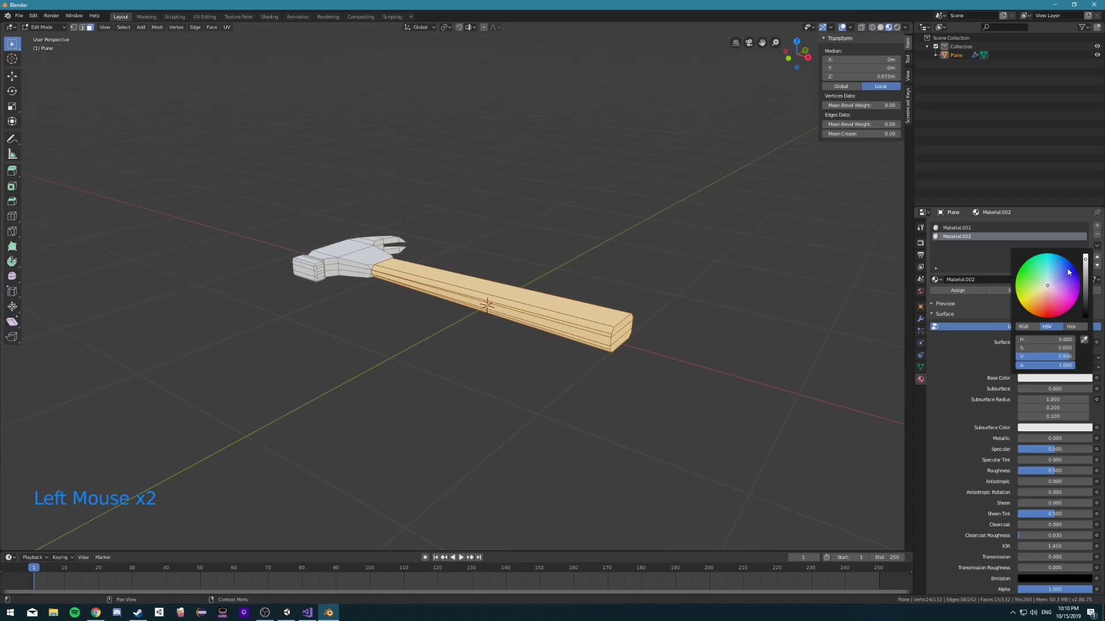
pyautogui.click(1068, 272)
# Clear the selection, select all the head's vertices in wireframe view, and move them along X toward the handle by about 0.18 m
pyautogui.moveTo(449, 300); pyautogui.dragTo(430, 364, button='middle')
pyautogui.press('a')
pyautogui.press('a')
pyautogui.press('a')
pyautogui.scroll(2, 486, 312)
pyautogui.scroll(-1, 486, 312)
pyautogui.moveTo(404, 222)
pyautogui.mouseDown(button='middle')
pyautogui.moveTo(402, 233)
pyautogui.moveTo(432, 232)
pyautogui.moveTo(177, 60)
pyautogui.mouseUp(button='middle')
pyautogui.press('z')
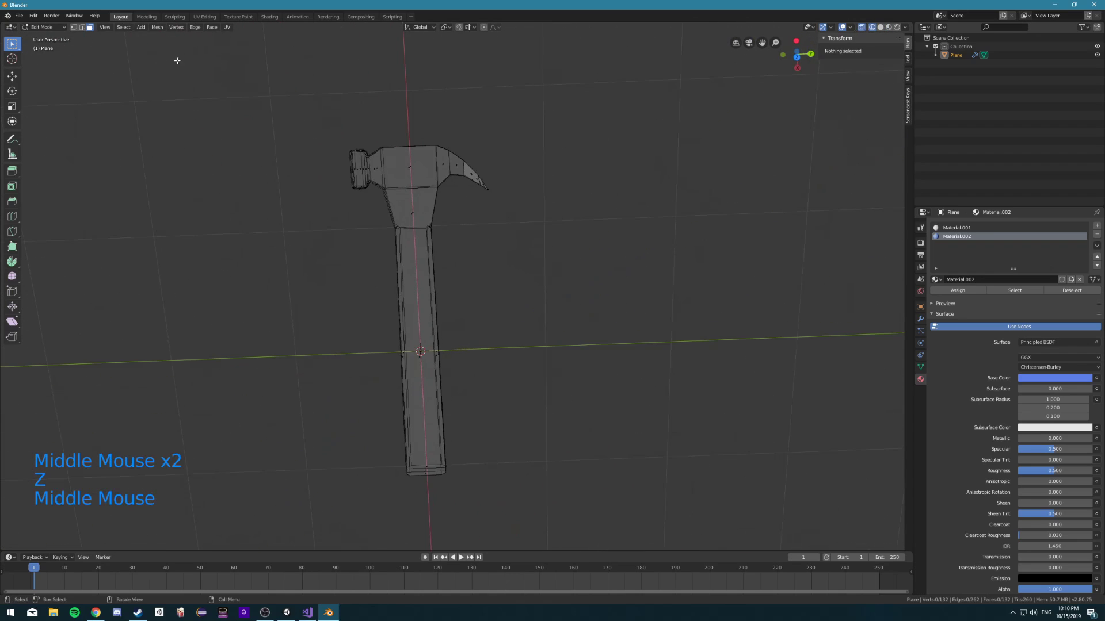
pyautogui.click(73, 27)
pyautogui.press('b')
pyautogui.moveTo(268, 87); pyautogui.dragTo(524, 206)
pyautogui.press('g')
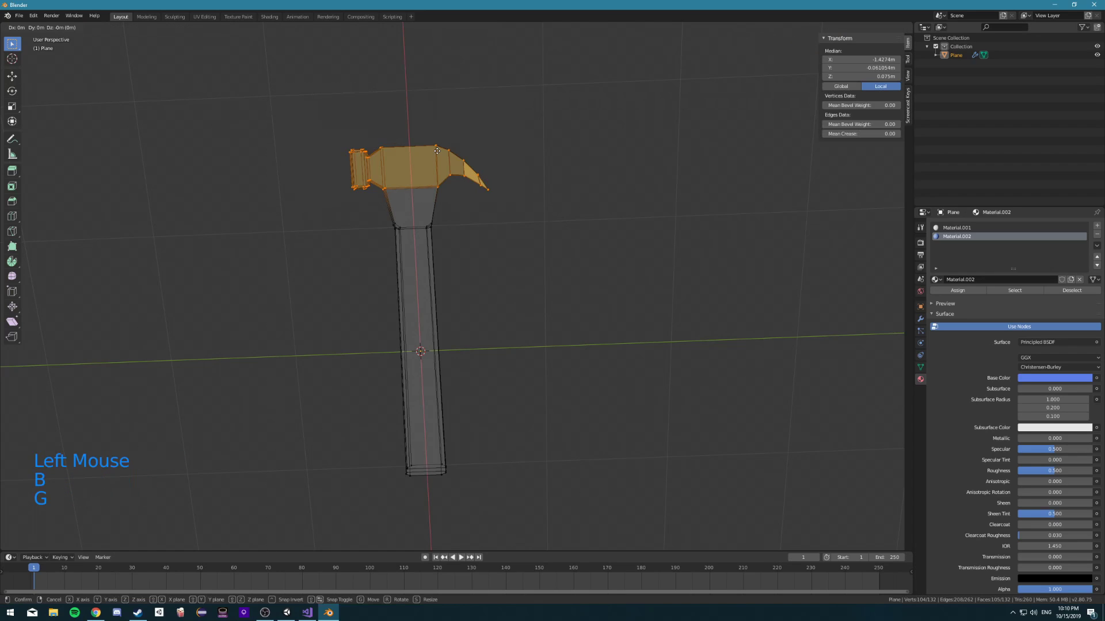
pyautogui.press('x')
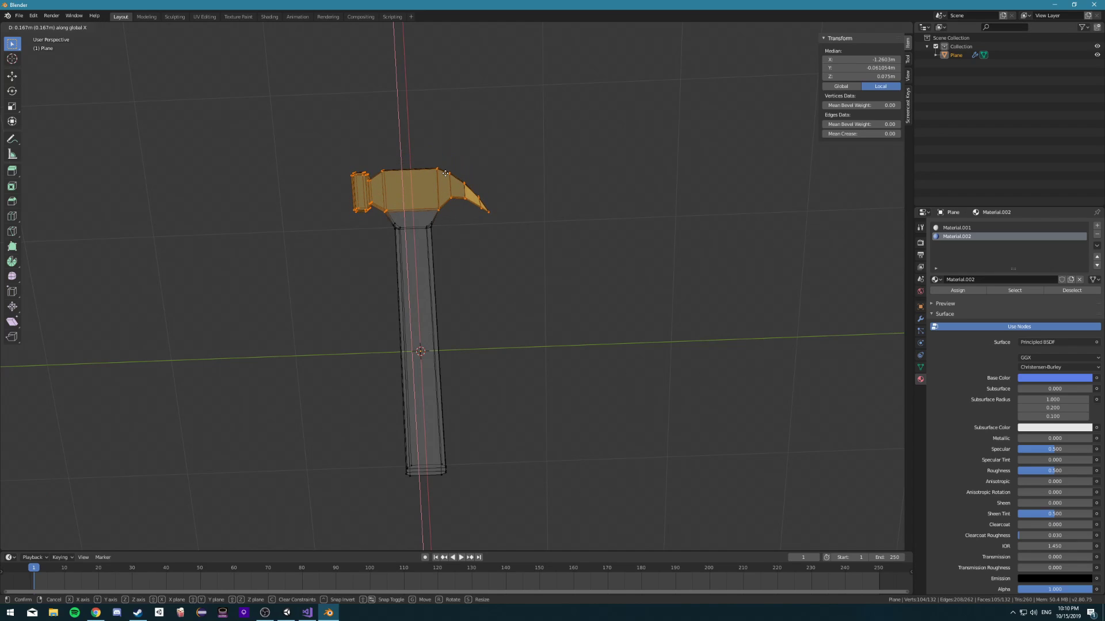
pyautogui.click(447, 175)
# Return to Object Mode and examine the hammer in Look Dev shading
pyautogui.press('Tab')
pyautogui.moveTo(384, 282); pyautogui.dragTo(437, 266, button='middle')
pyautogui.press('z')
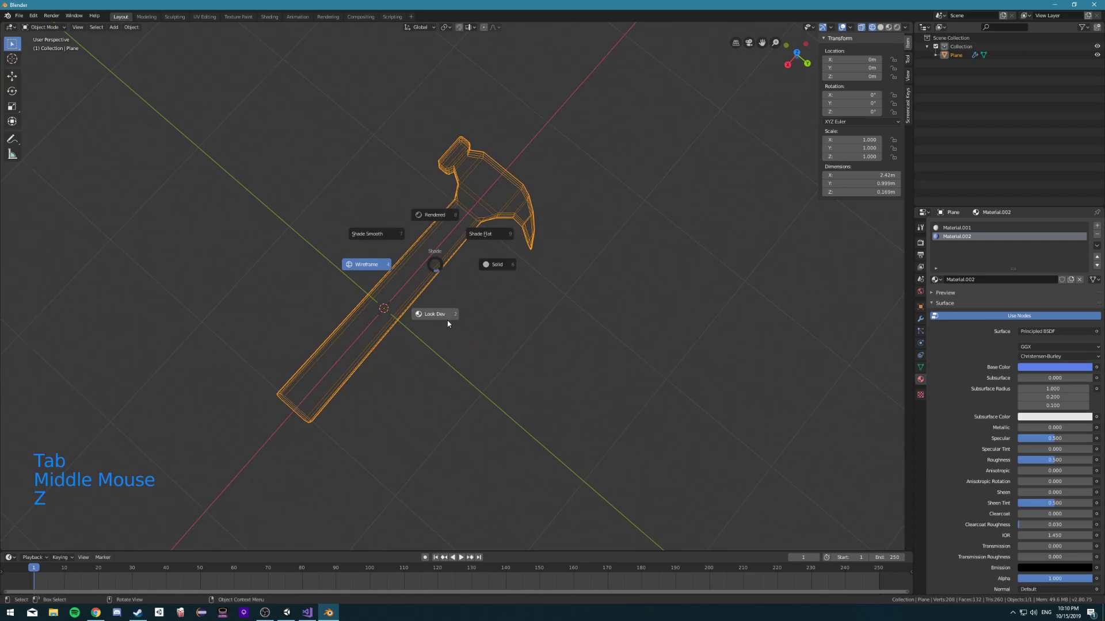
pyautogui.moveTo(446, 316)
pyautogui.mouseDown(button='middle')
pyautogui.moveTo(477, 311)
pyautogui.moveTo(516, 226)
pyautogui.moveTo(520, 244)
pyautogui.moveTo(474, 321)
pyautogui.moveTo(522, 333)
pyautogui.moveTo(474, 321)
pyautogui.mouseUp(button='middle')
pyautogui.scroll(-2, 474, 321)
pyautogui.scroll(3, 475, 317)
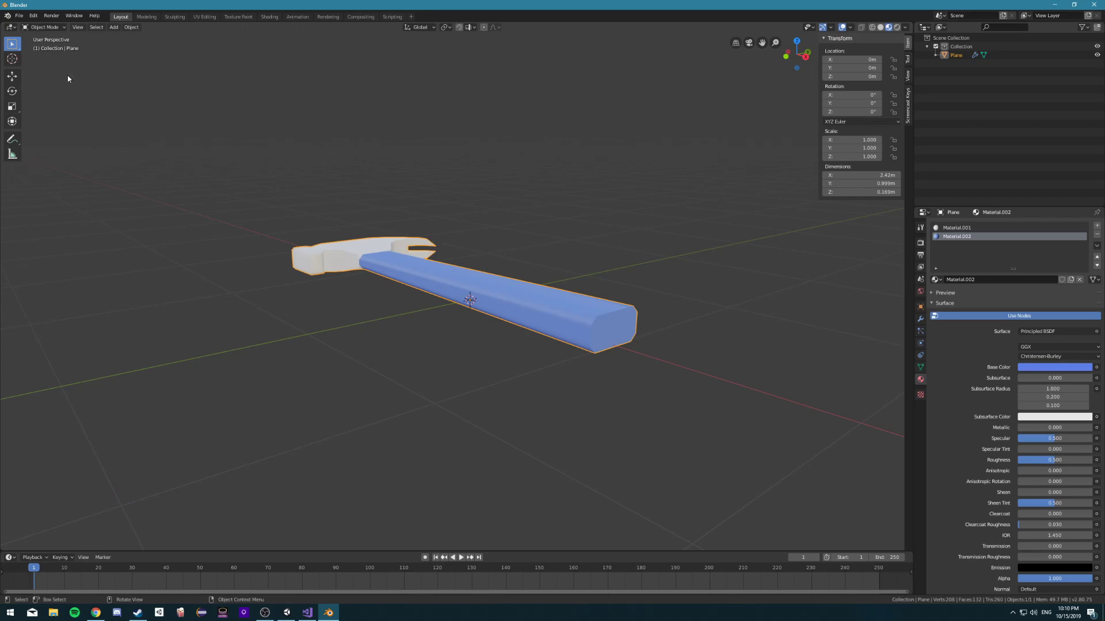
# Split the 3D viewport vertically into two areas and change the new area to an Image Editor
pyautogui.moveTo(1, 26); pyautogui.dragTo(383, 150)
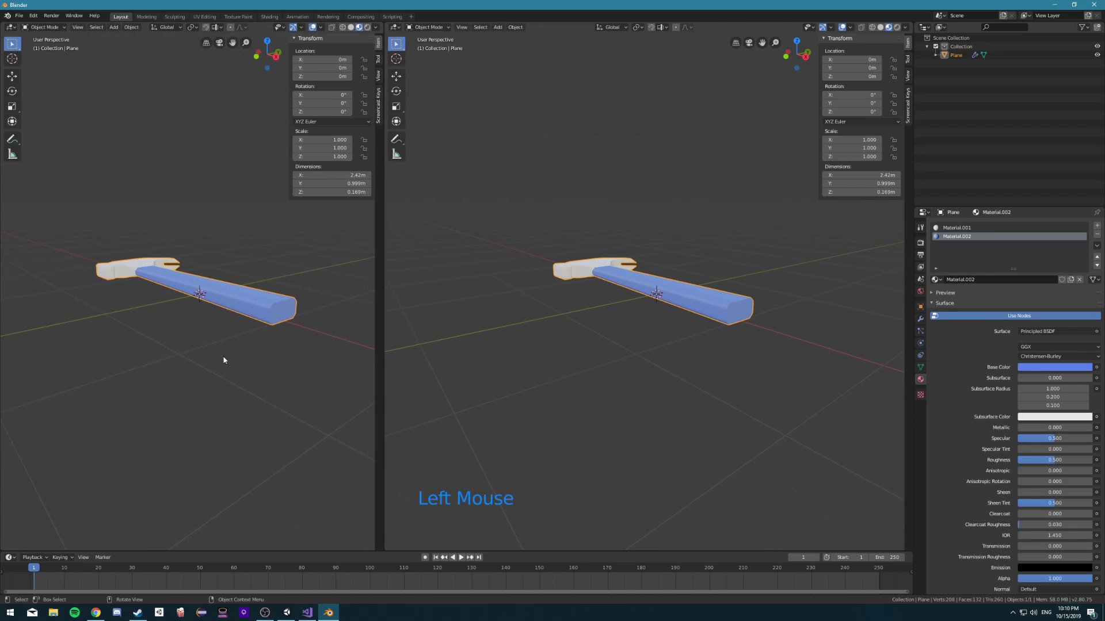
pyautogui.click(14, 29)
pyautogui.click(10, 27)
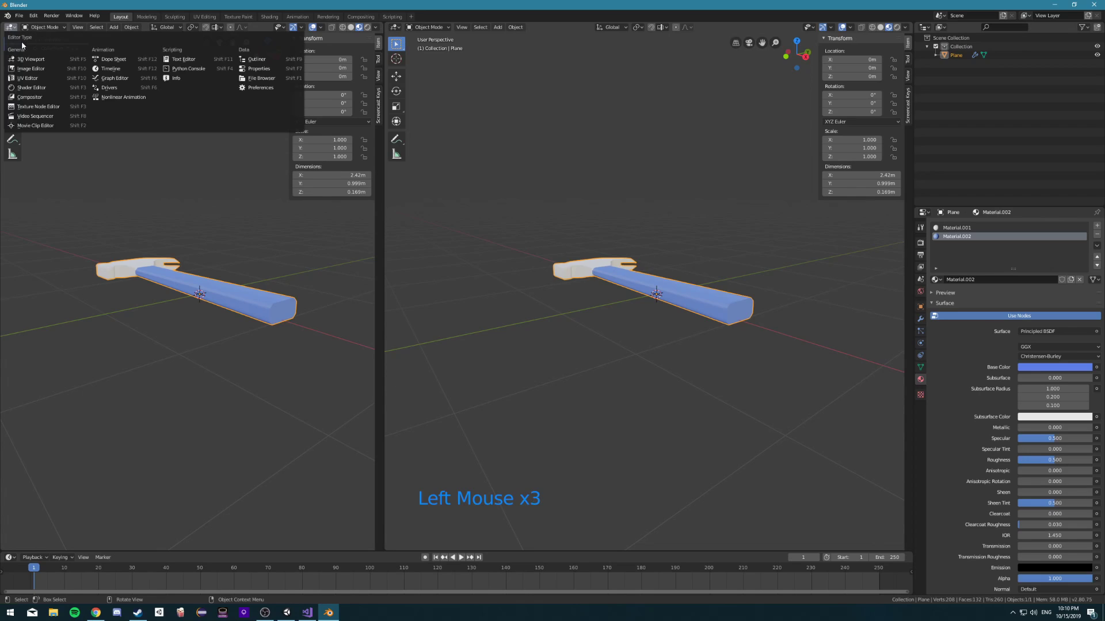
pyautogui.click(51, 70)
pyautogui.scroll(5, 221, 294)
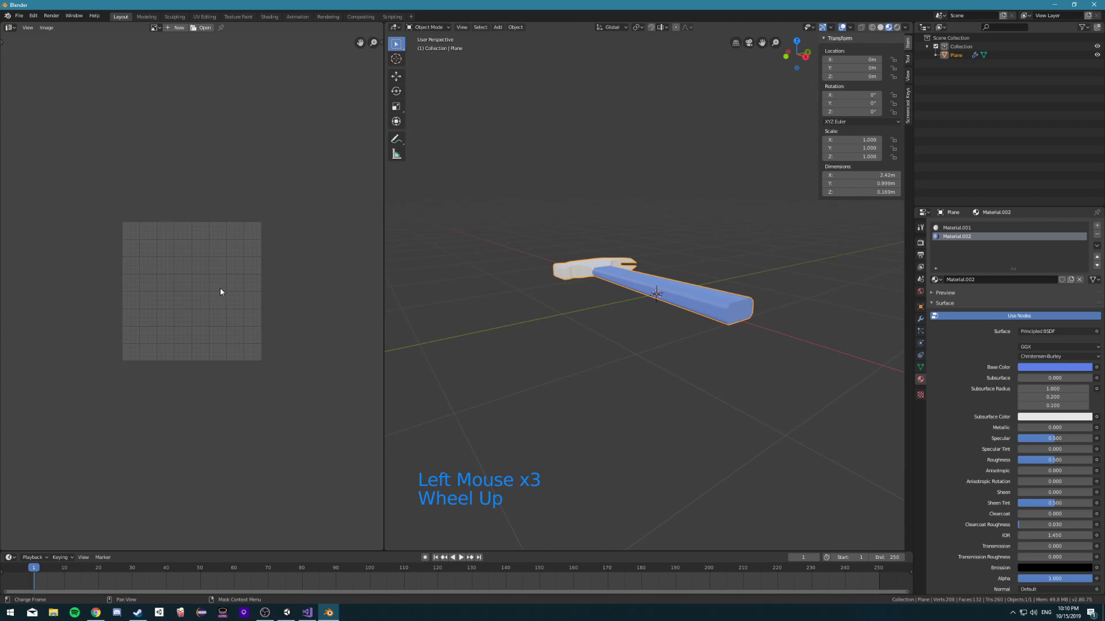
pyautogui.scroll(1, 220, 296)
pyautogui.scroll(-2, 219, 295)
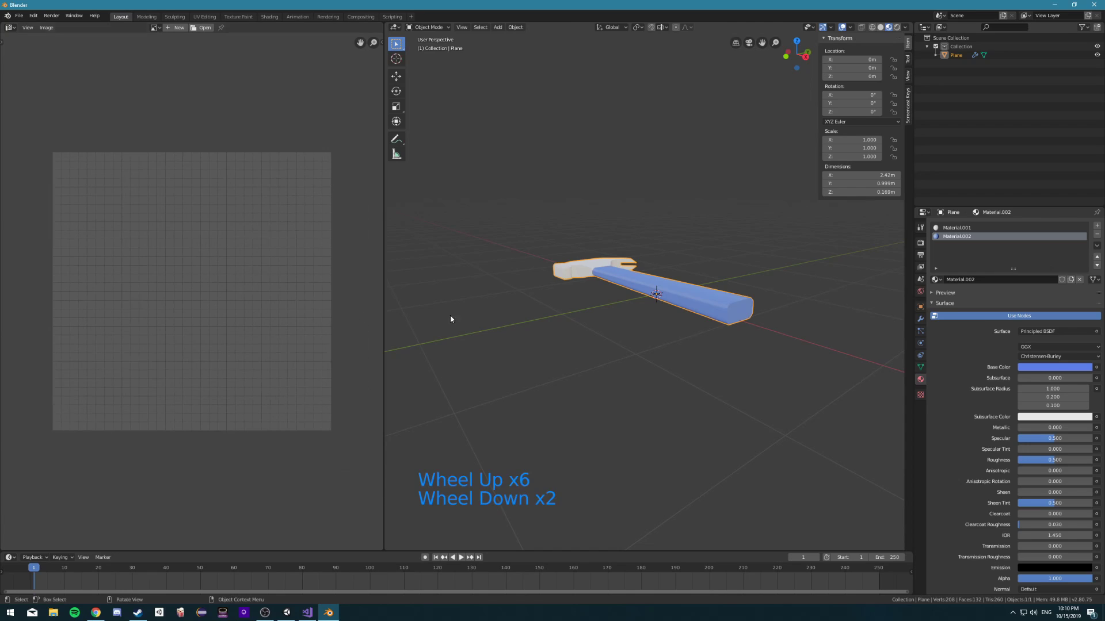
# Enter Edit Mode, select the entire hammer mesh, and unwrap it
pyautogui.moveTo(452, 320); pyautogui.dragTo(626, 318, button='middle')
pyautogui.press('Tab')
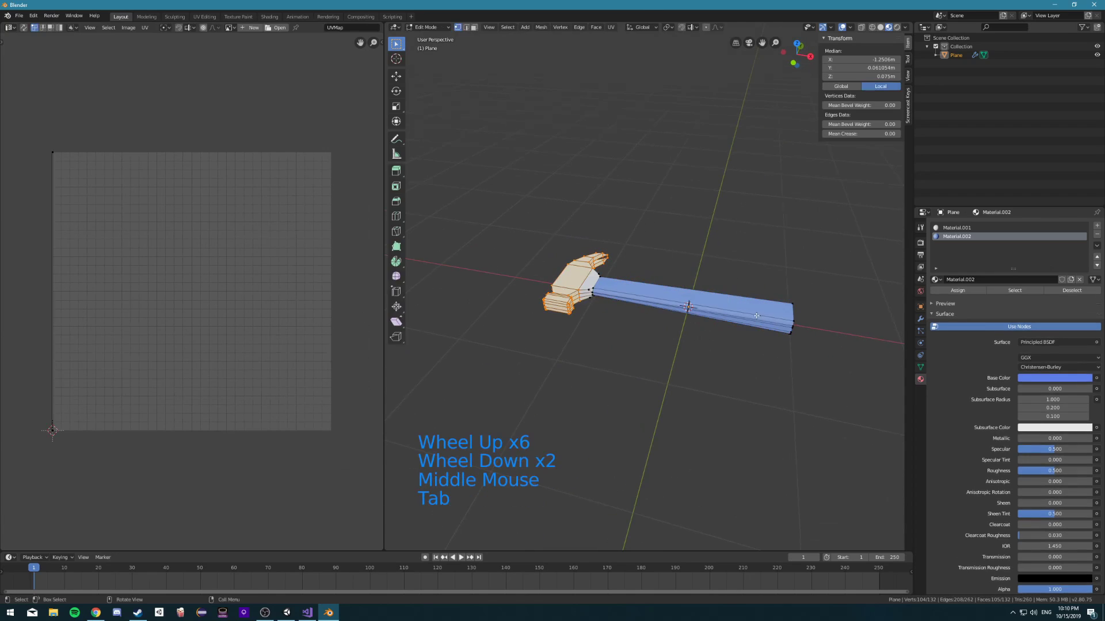
pyautogui.press('a')
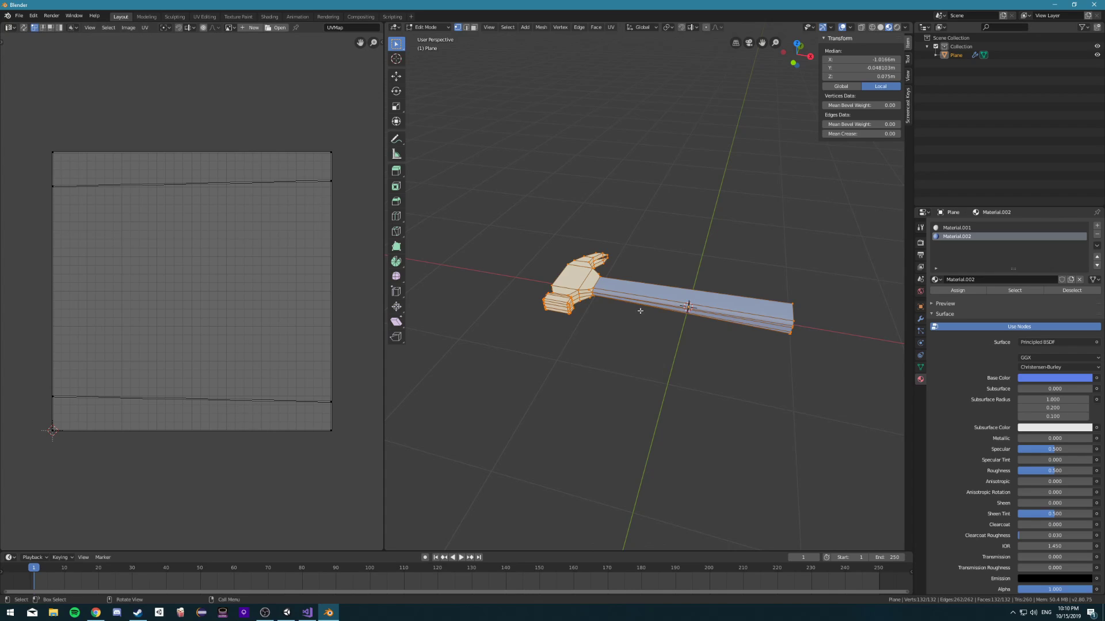
pyautogui.scroll(2, 645, 300)
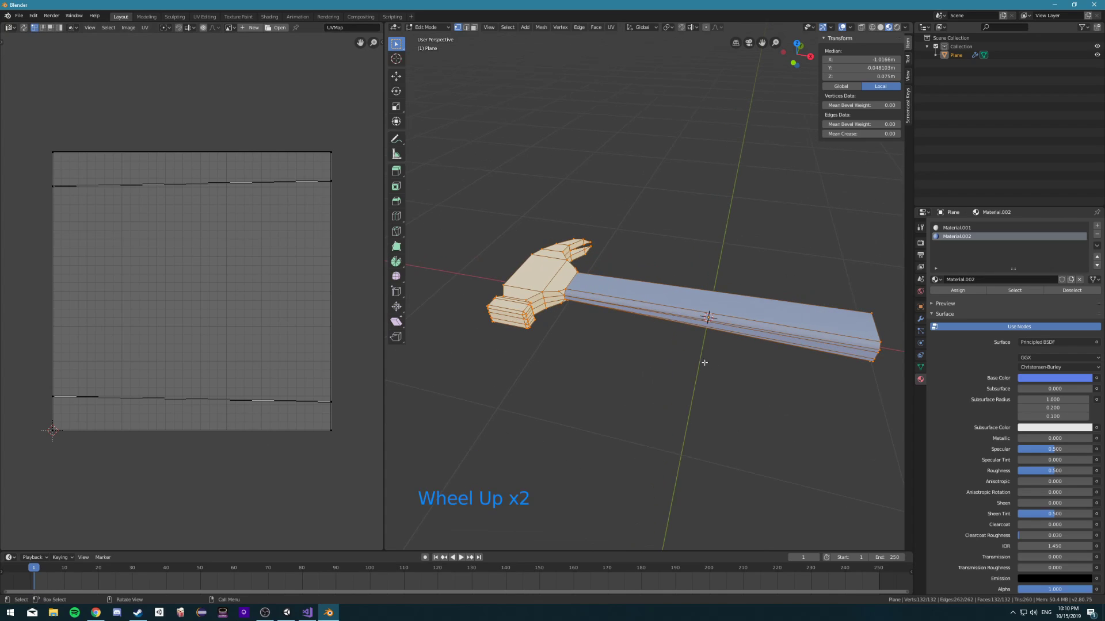
pyautogui.moveTo(661, 344); pyautogui.dragTo(683, 346, button='middle')
pyautogui.press('u')
pyautogui.click(683, 346)
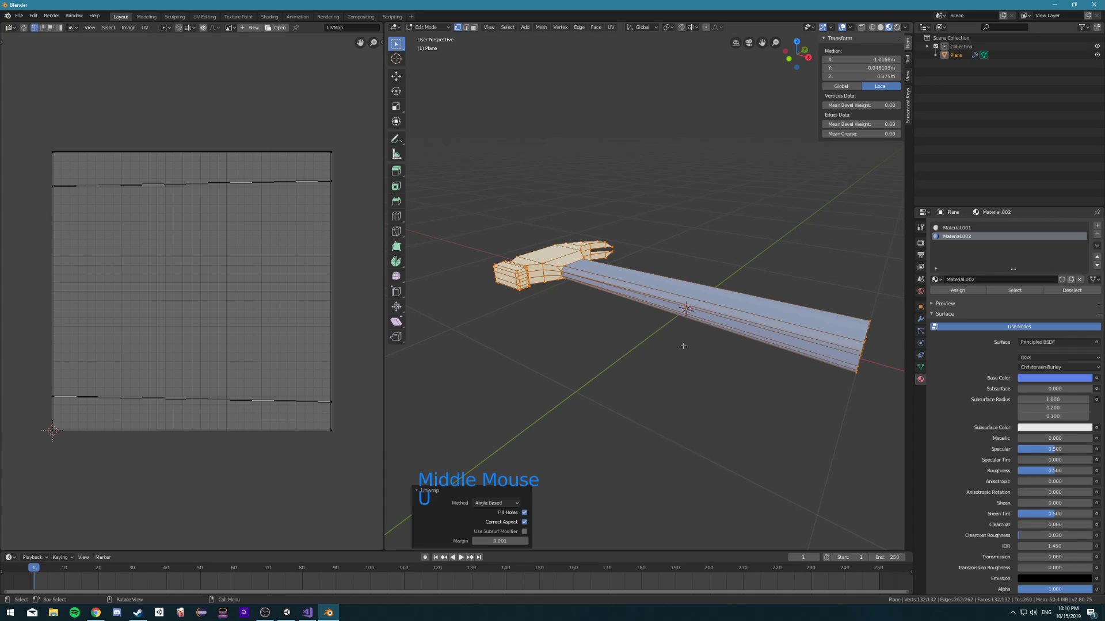
# Reselect the whole hammer mesh and repeat the unwrap
pyautogui.scroll(-2, 603, 315)
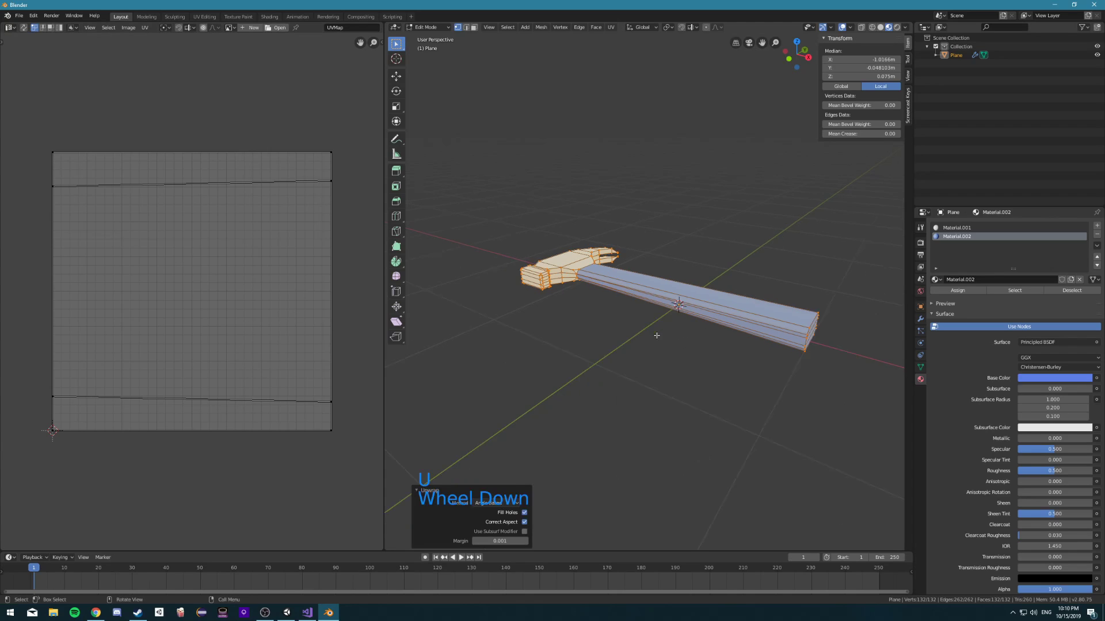
pyautogui.moveTo(603, 316); pyautogui.dragTo(596, 315, button='middle')
pyautogui.press('a')
pyautogui.press('a')
pyautogui.press('a')
pyautogui.press('a')
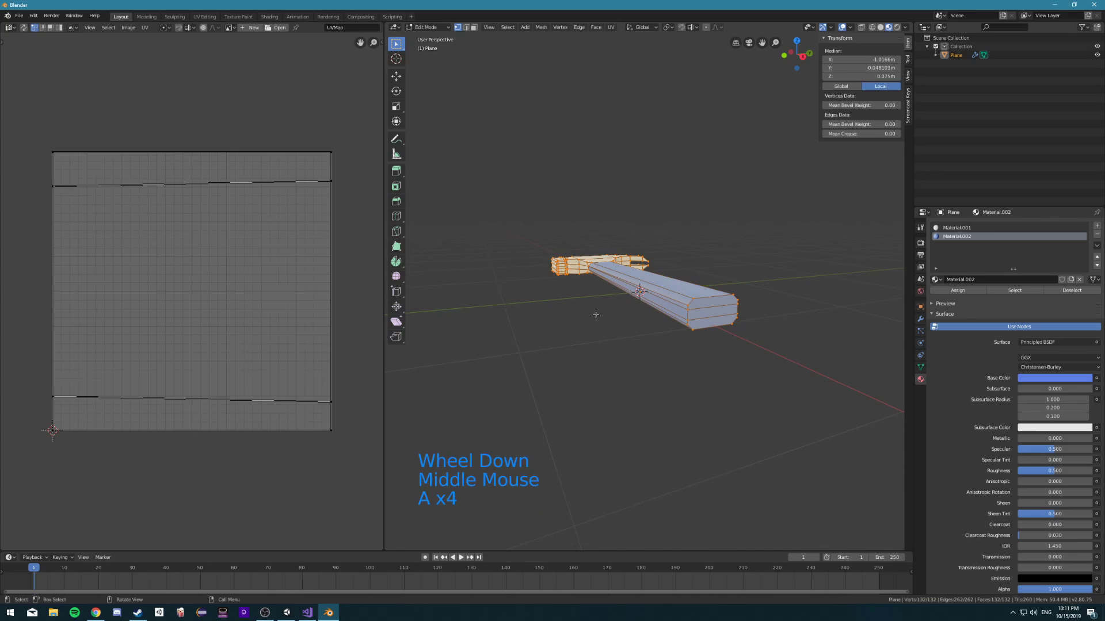
pyautogui.press('u')
pyautogui.click(595, 316)
# Clear the selection and select only the vertices at the handle's free end in wireframe view
pyautogui.moveTo(518, 379); pyautogui.dragTo(506, 357, button='middle')
pyautogui.scroll(2, 506, 358)
pyautogui.scroll(-2, 552, 282)
pyautogui.moveTo(552, 283)
pyautogui.mouseDown(button='middle')
pyautogui.moveTo(649, 387)
pyautogui.moveTo(594, 386)
pyautogui.moveTo(626, 317)
pyautogui.moveTo(575, 334)
pyautogui.moveTo(591, 346)
pyautogui.mouseUp(button='middle')
pyautogui.press('z')
pyautogui.scroll(2, 559, 319)
pyautogui.press('a')
pyautogui.press('a')
pyautogui.press('a')
pyautogui.press('b')
pyautogui.moveTo(593, 217); pyautogui.dragTo(817, 431)
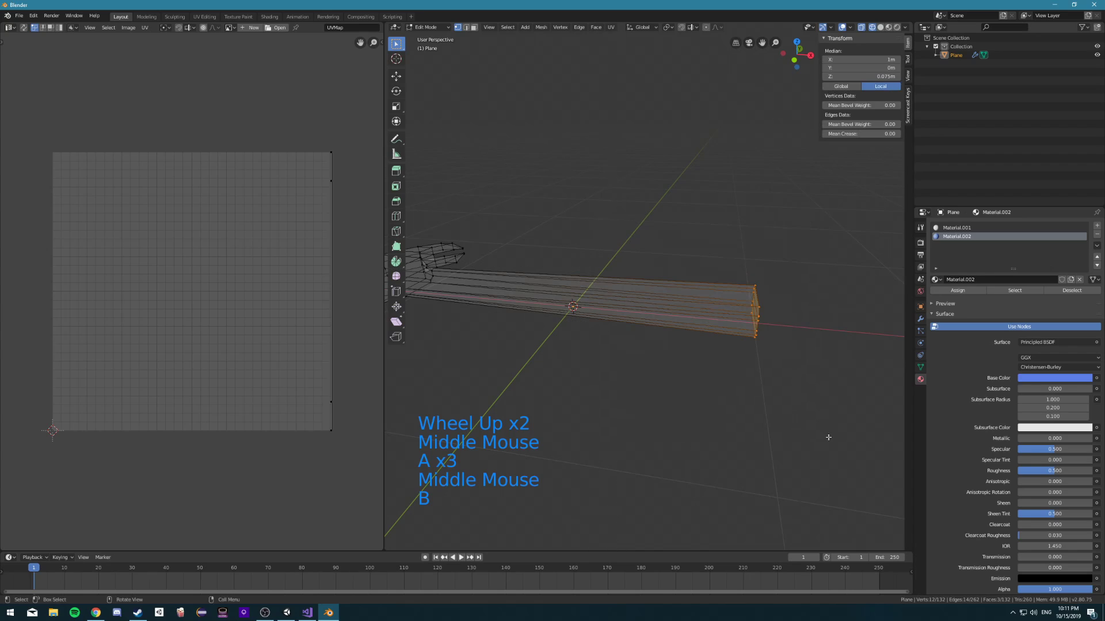
# Switch to face selection, add the handle's side faces to the selection, and unwrap the handle
pyautogui.click(474, 27)
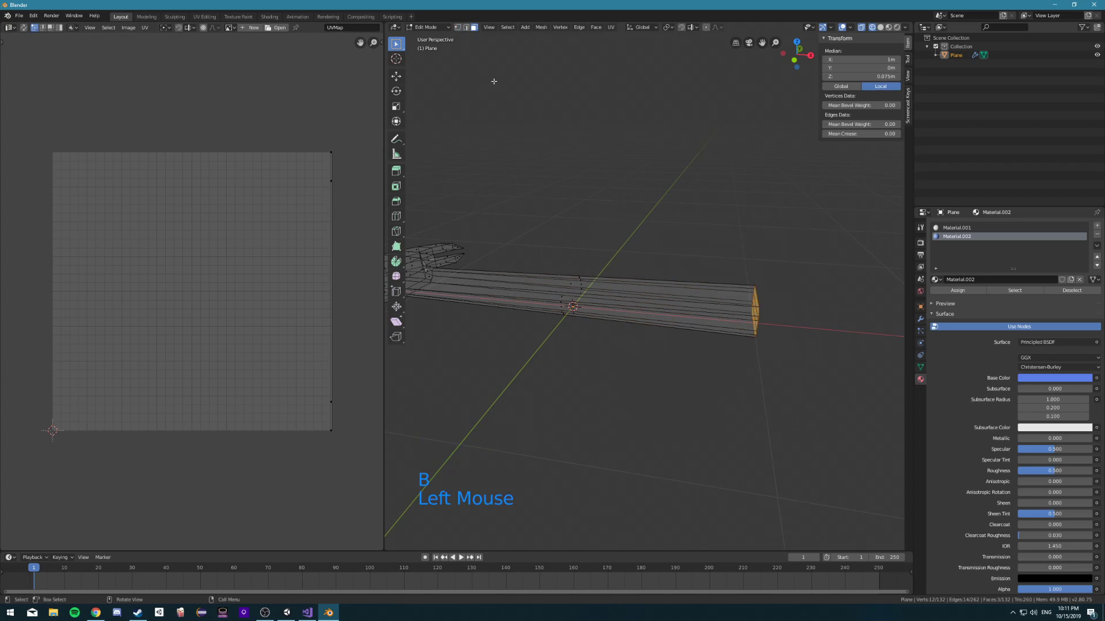
pyautogui.press('b')
pyautogui.moveTo(535, 143); pyautogui.dragTo(721, 400)
pyautogui.scroll(-2, 722, 400)
pyautogui.moveTo(721, 400); pyautogui.dragTo(649, 370, button='middle')
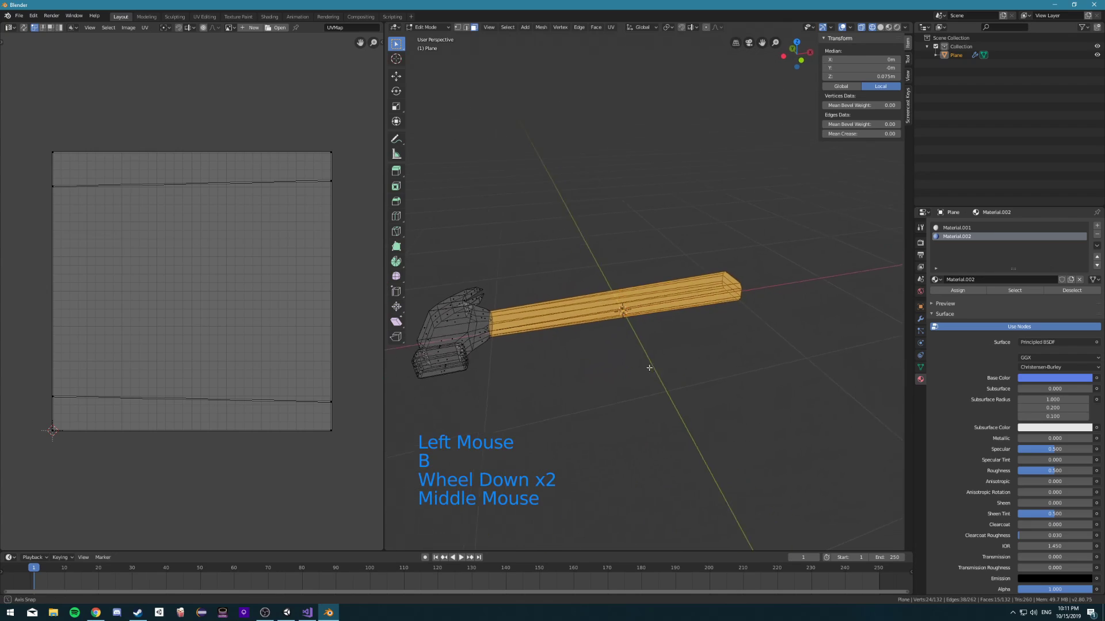
pyautogui.press('u')
pyautogui.click(648, 367)
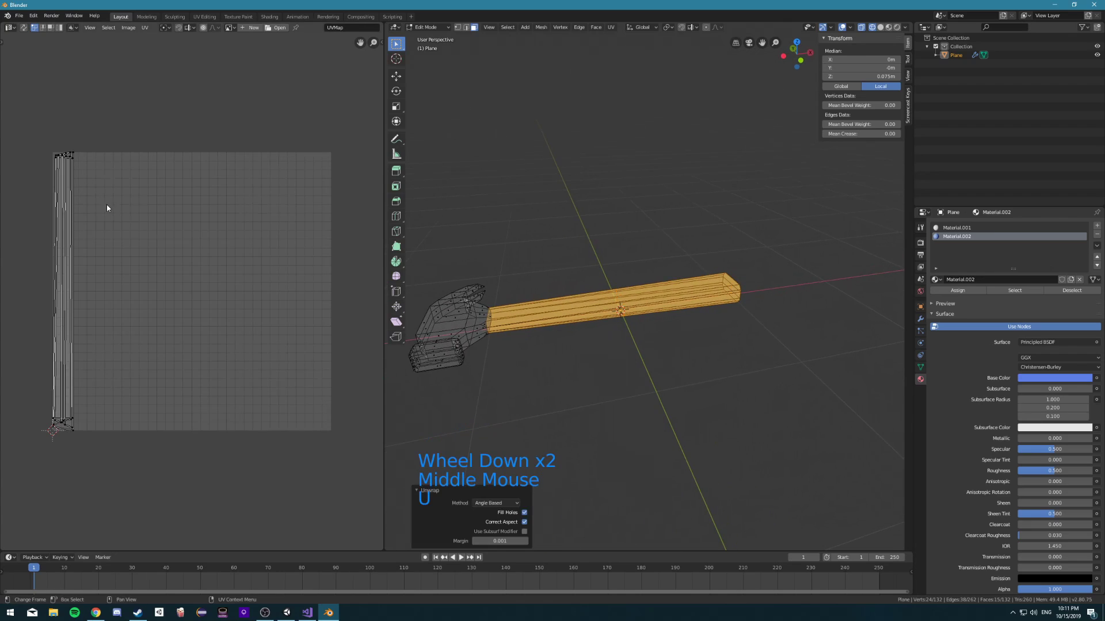
# Select all the handle's UVs, move them toward the middle of the UV grid, and scale them up slightly
pyautogui.press('a')
pyautogui.press('b')
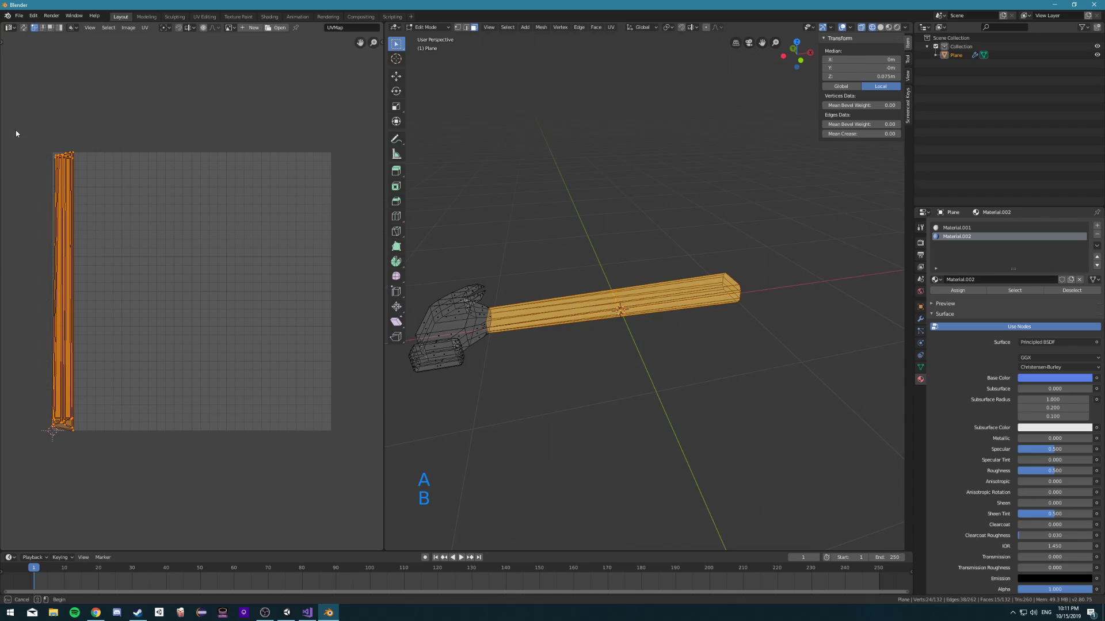
pyautogui.moveTo(16, 134); pyautogui.dragTo(224, 472)
pyautogui.press('g')
pyautogui.click(225, 340)
pyautogui.press('s')
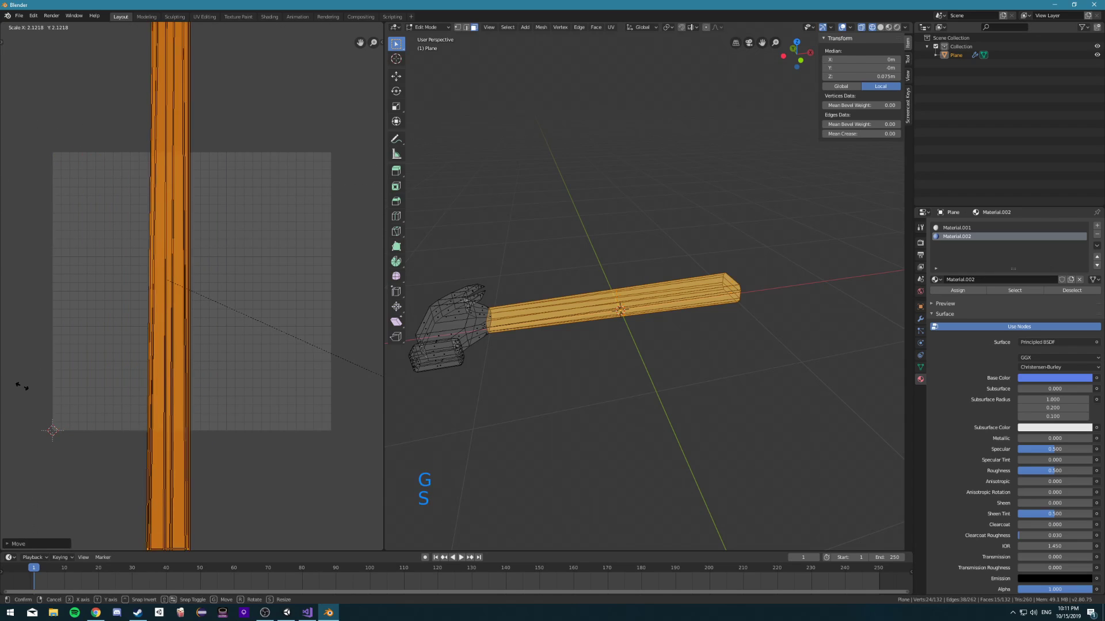
pyautogui.click(191, 365)
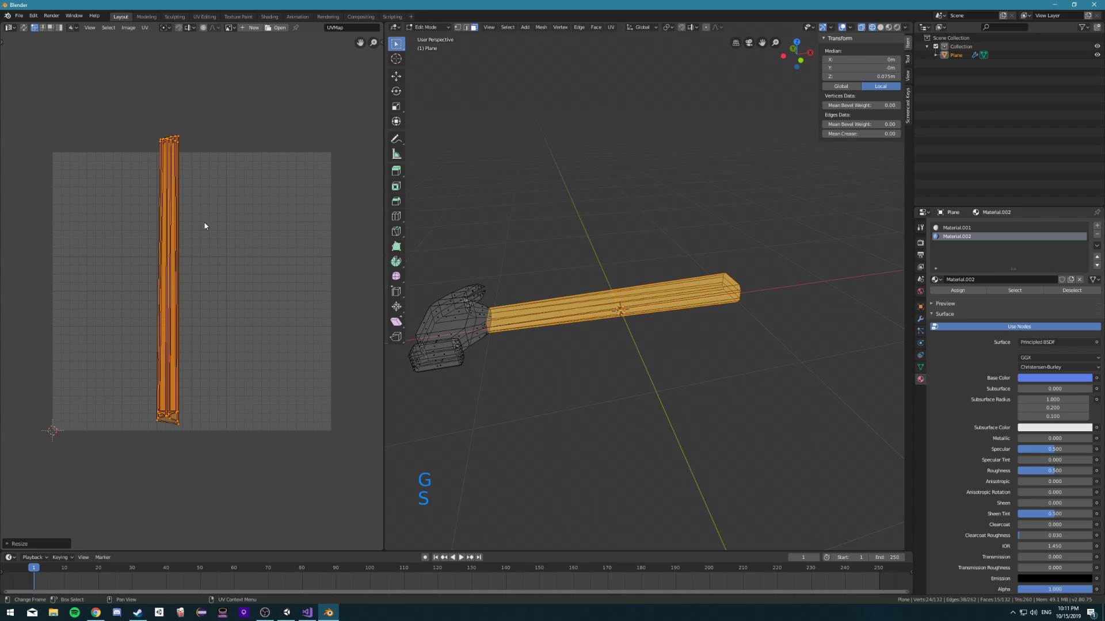
# In Look Dev shading, select the four narrow bevel faces running along the handle's edges and mark their boundaries as seams
pyautogui.scroll(1, 710, 370)
pyautogui.moveTo(711, 370); pyautogui.dragTo(634, 350, button='middle')
pyautogui.scroll(2, 623, 353)
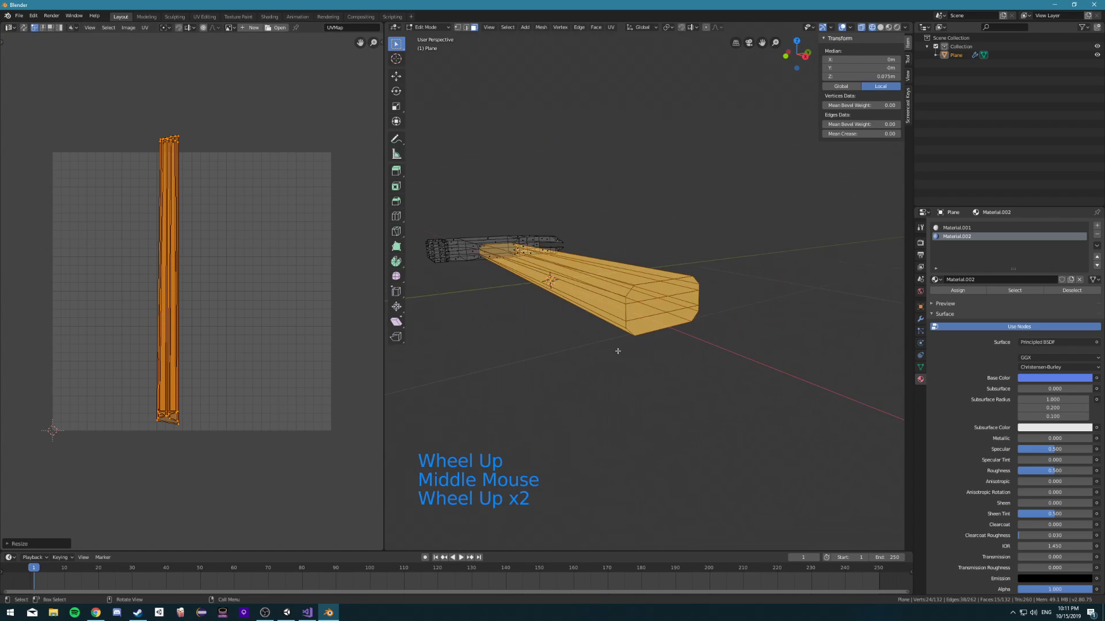
pyautogui.press('z')
pyautogui.moveTo(619, 393)
pyautogui.mouseDown(button='middle')
pyautogui.moveTo(575, 279)
pyautogui.moveTo(598, 302)
pyautogui.moveTo(617, 289)
pyautogui.moveTo(656, 303)
pyautogui.moveTo(658, 253)
pyautogui.moveTo(610, 282)
pyautogui.moveTo(530, 258)
pyautogui.moveTo(642, 283)
pyautogui.mouseUp(button='middle')
pyautogui.click(648, 291)
pyautogui.keyDown('shift'); pyautogui.click(658, 249); pyautogui.keyUp('shift')
pyautogui.keyDown('shift'); pyautogui.click(610, 281); pyautogui.keyUp('shift')
pyautogui.keyDown('shift'); pyautogui.click(529, 259); pyautogui.keyUp('shift')
pyautogui.hotkey('ctrl', 'e')
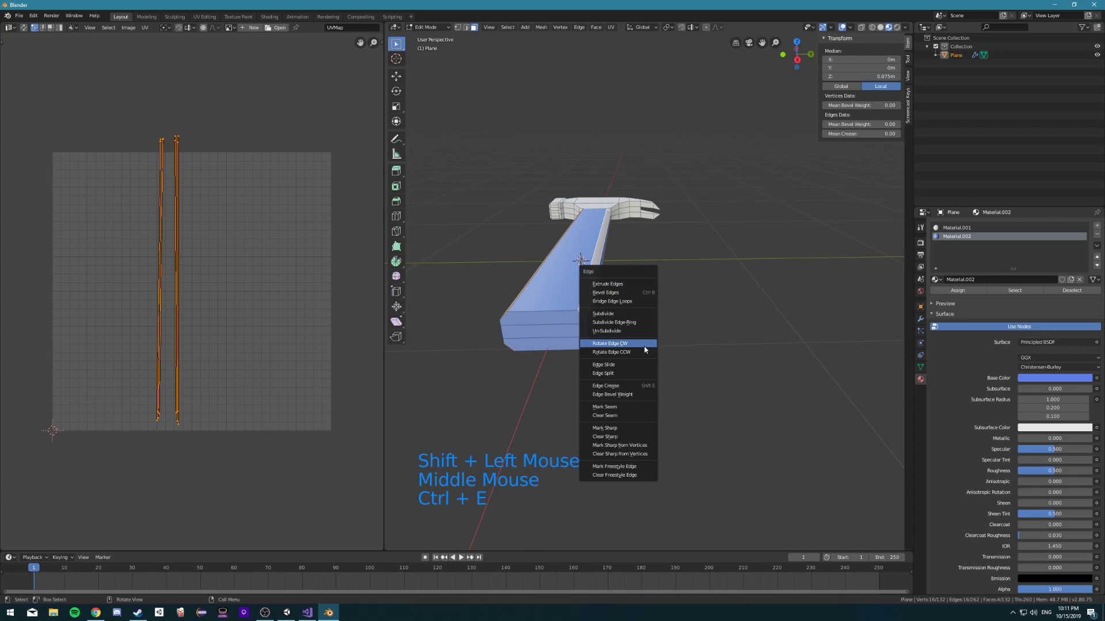
pyautogui.click(632, 408)
pyautogui.moveTo(581, 259); pyautogui.dragTo(585, 340, button='middle')
pyautogui.scroll(-1, 586, 343)
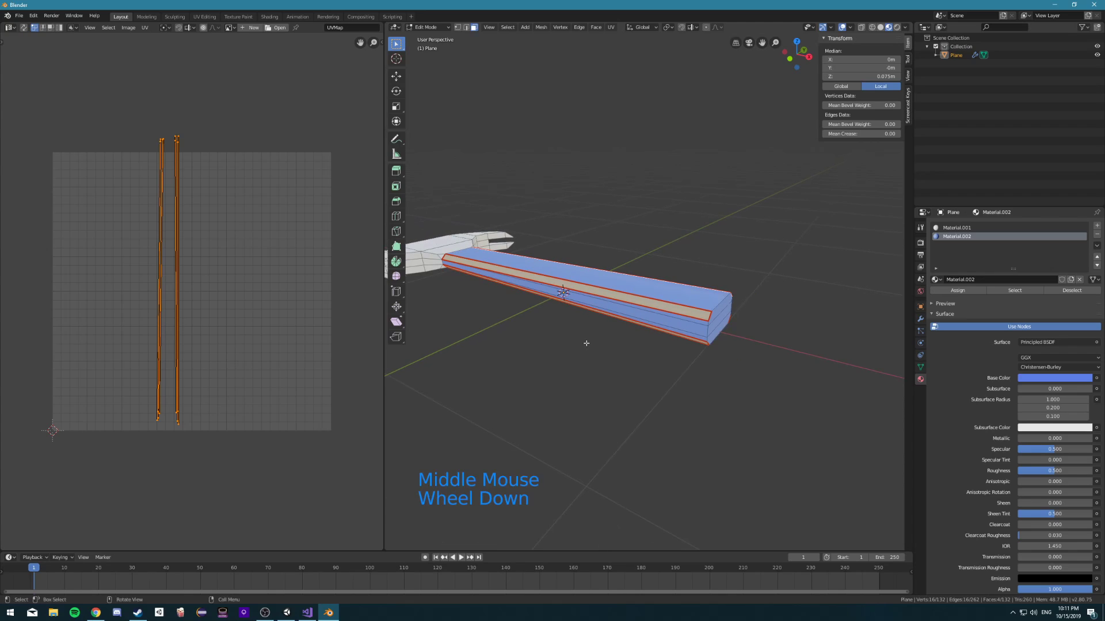
# Clear the selection, select the handle faces through their blue material slot, and unwrap them along the new seams
pyautogui.press('a')
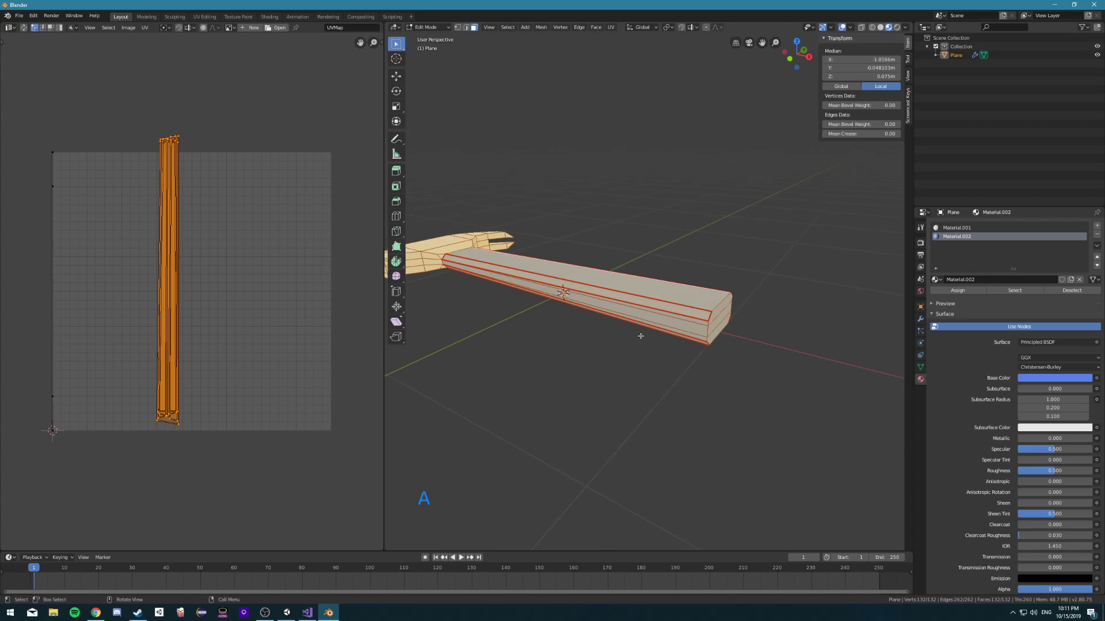
pyautogui.press('a')
pyautogui.press('a')
pyautogui.click(970, 240)
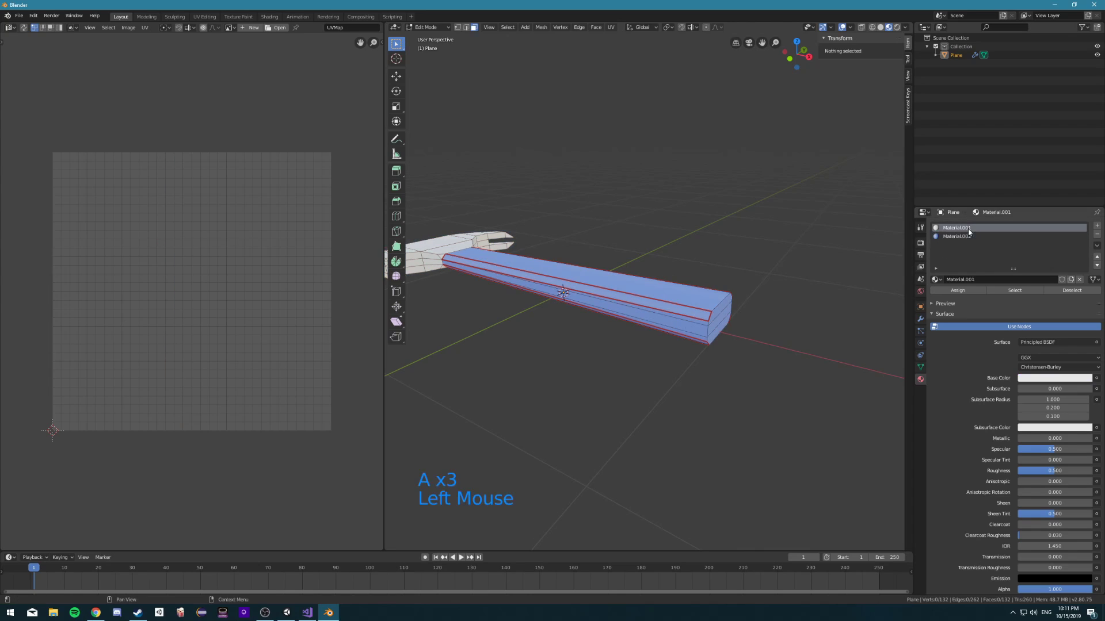
pyautogui.click(971, 241)
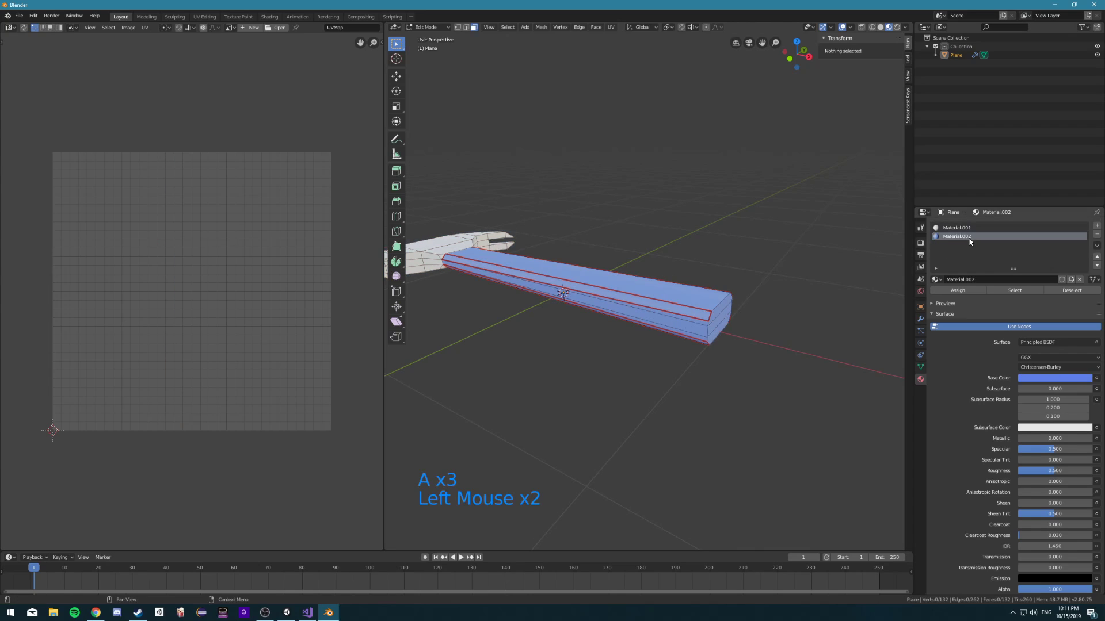
pyautogui.click(999, 290)
pyautogui.scroll(-2, 600, 303)
pyautogui.moveTo(601, 304); pyautogui.dragTo(598, 299, button='middle')
pyautogui.press('u')
pyautogui.click(598, 297)
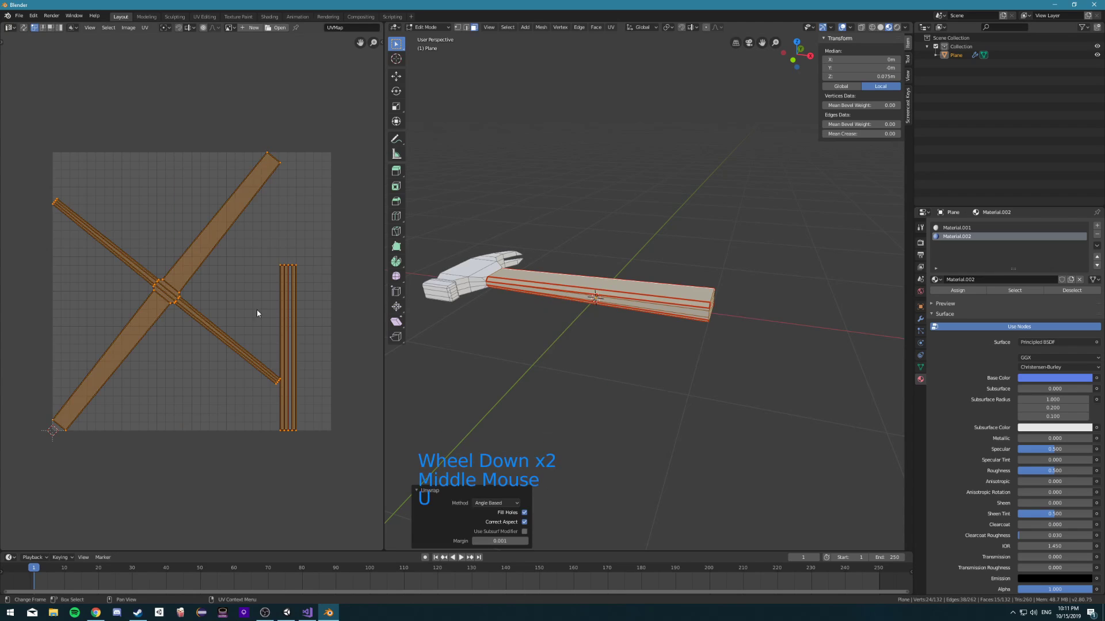
# Inspect the handle's UV islands, clear the UV selection, and switch the UV editor to face selection
pyautogui.scroll(5, 185, 312)
pyautogui.scroll(-3, 197, 316)
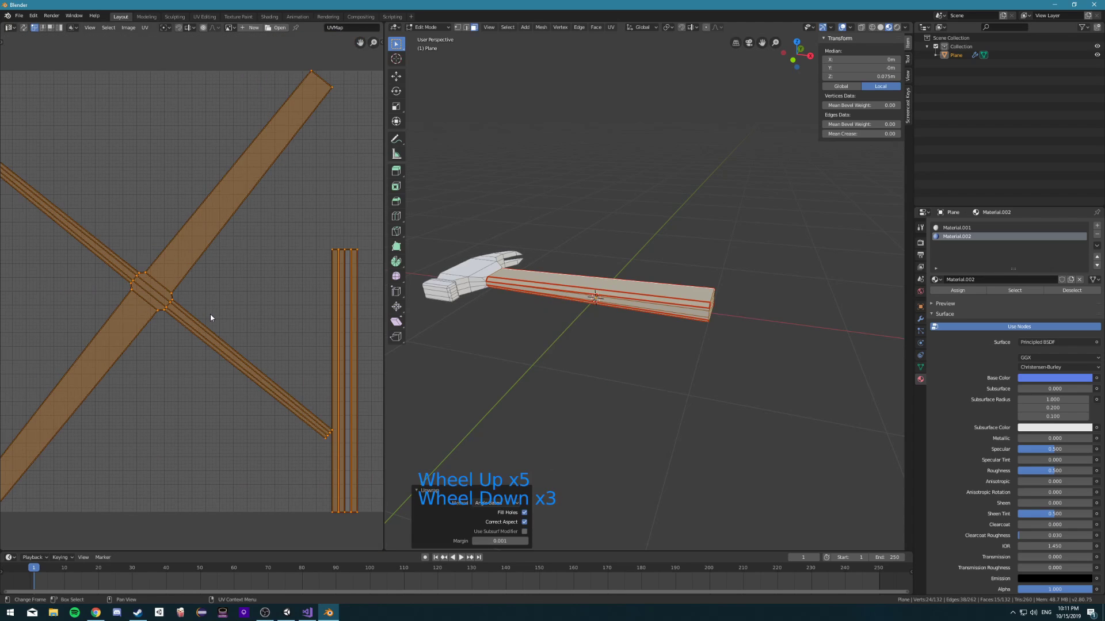
pyautogui.scroll(-3, 211, 316)
pyautogui.scroll(2, 268, 296)
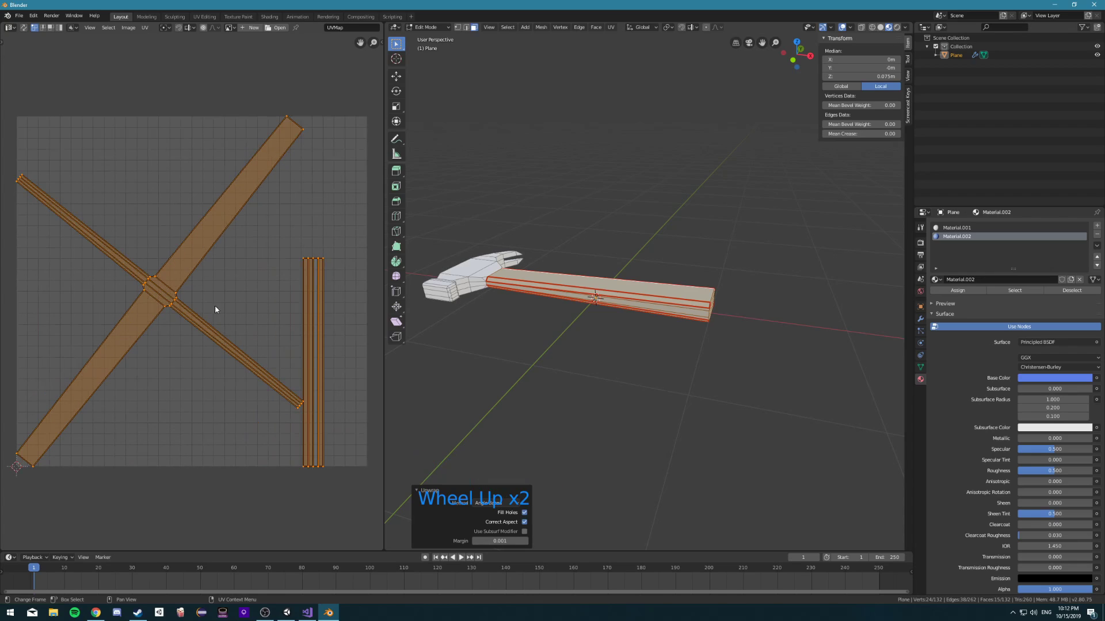
pyautogui.scroll(1, 200, 303)
pyautogui.scroll(-3, 201, 305)
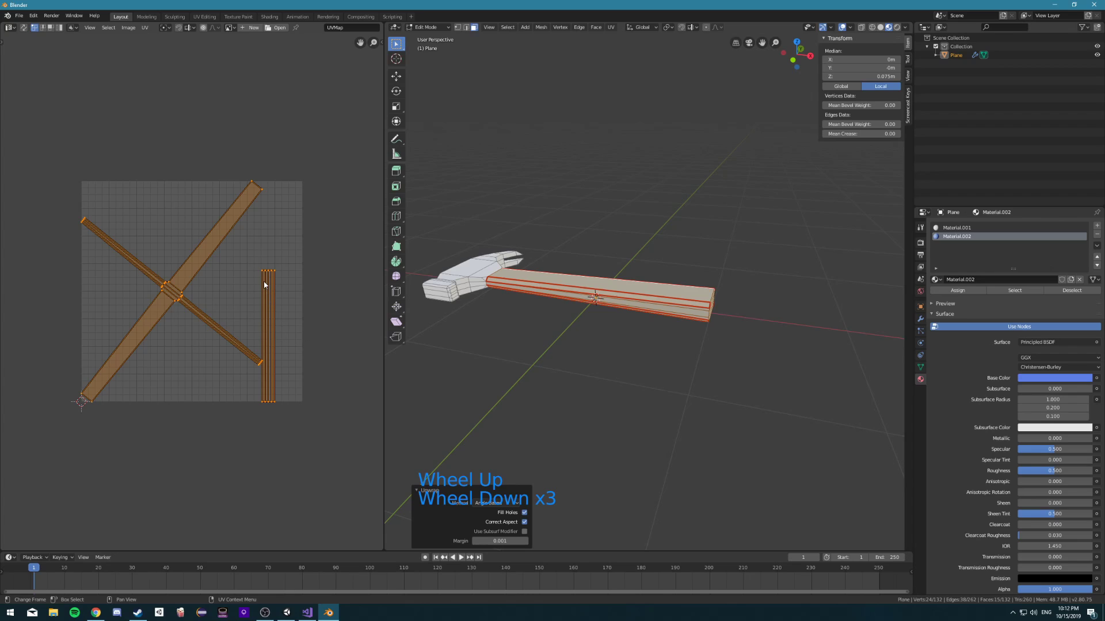
pyautogui.press('a')
pyautogui.press('a')
pyautogui.press('a')
pyautogui.scroll(4, 268, 295)
pyautogui.keyDown('shift'); pyautogui.moveTo(374, 368); pyautogui.dragTo(271, 285, button='middle'); pyautogui.keyUp('shift')
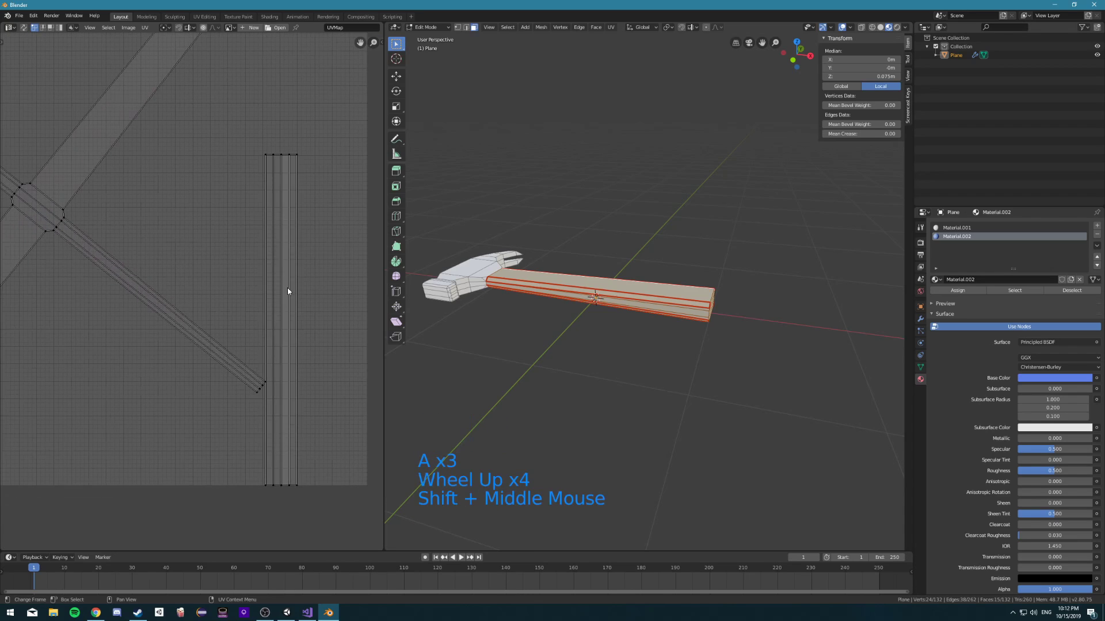
pyautogui.click(288, 290)
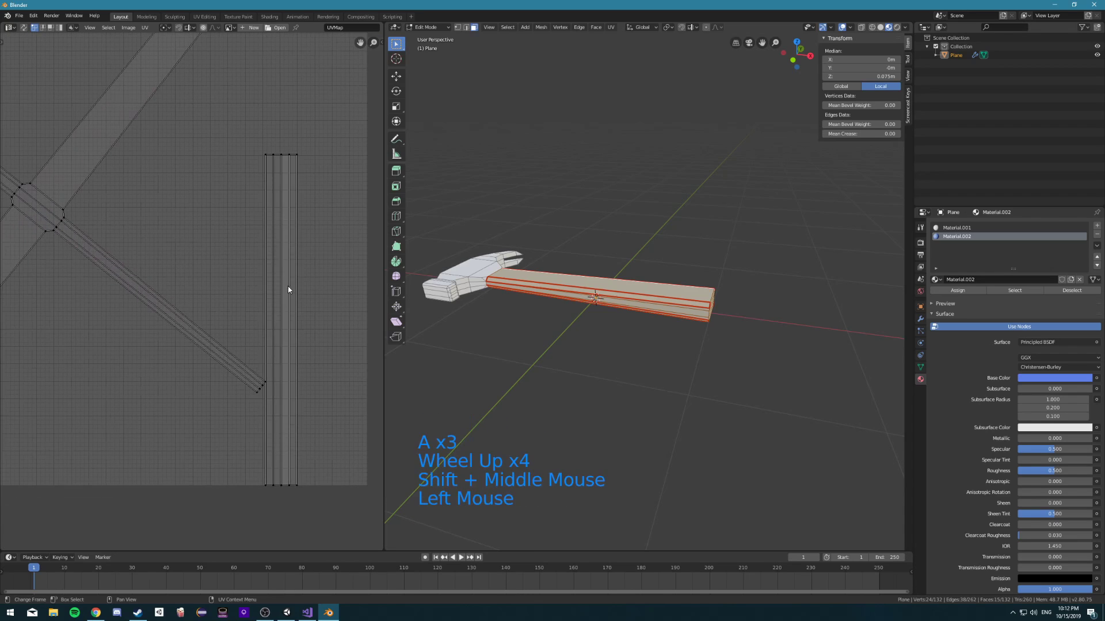
pyautogui.click(50, 28)
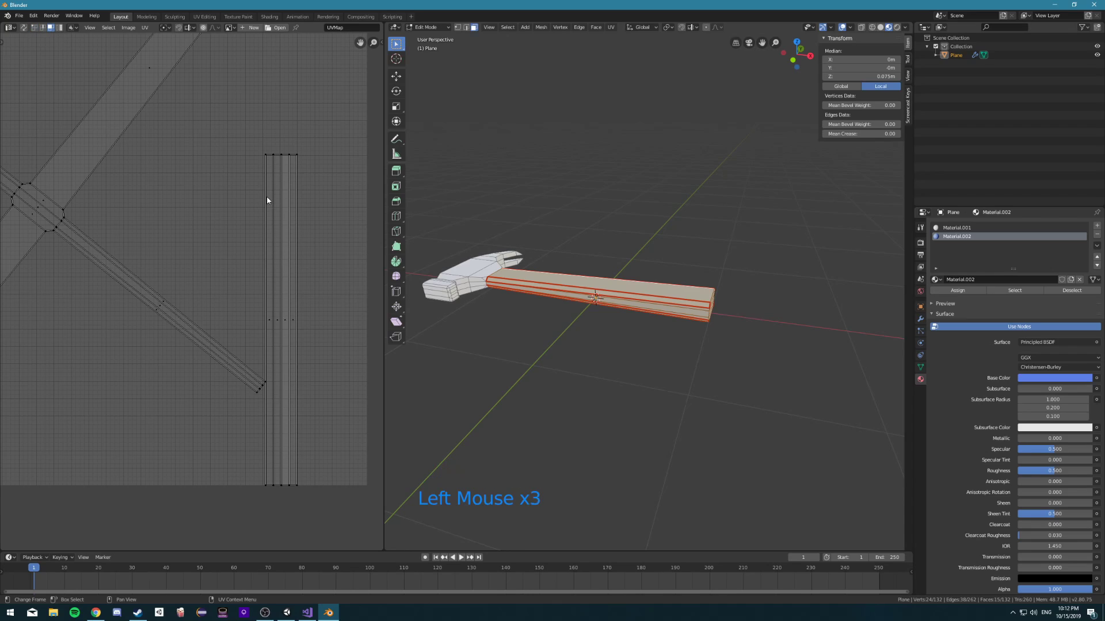
# Select all faces of the narrow strip island of the handle and move it toward the right edge of the UV grid
pyautogui.click(285, 320)
pyautogui.click(274, 323)
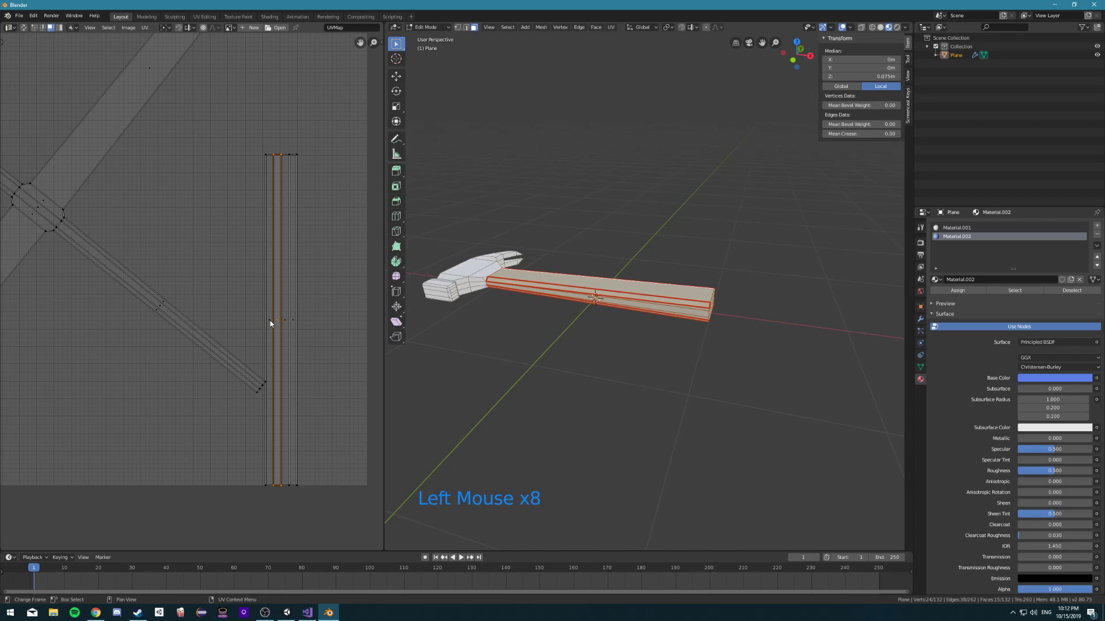
pyautogui.press('b')
pyautogui.moveTo(267, 318); pyautogui.dragTo(333, 335)
pyautogui.press('g')
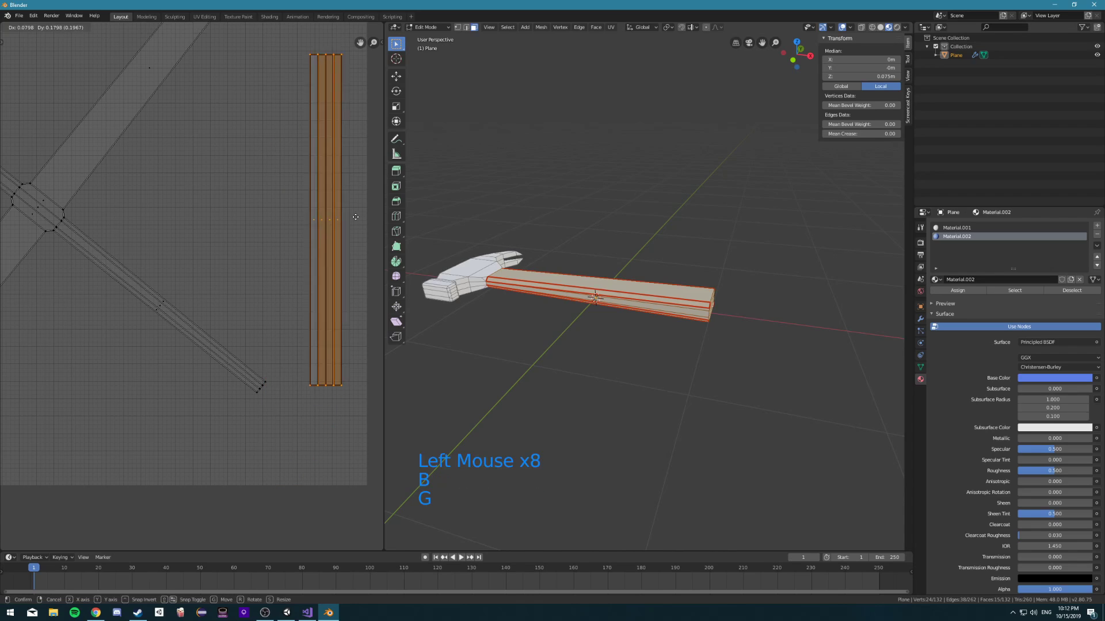
pyautogui.scroll(-4, 254, 257)
pyautogui.keyDown('shift'); pyautogui.moveTo(255, 257); pyautogui.dragTo(206, 262, button='middle'); pyautogui.keyUp('shift')
pyautogui.scroll(-1, 206, 263)
# Select the handle's cross-shaped UV islands, rotate them until their arms run vertically and horizontally, and shift them slightly left and up
pyautogui.press('a')
pyautogui.press('a')
pyautogui.press('a')
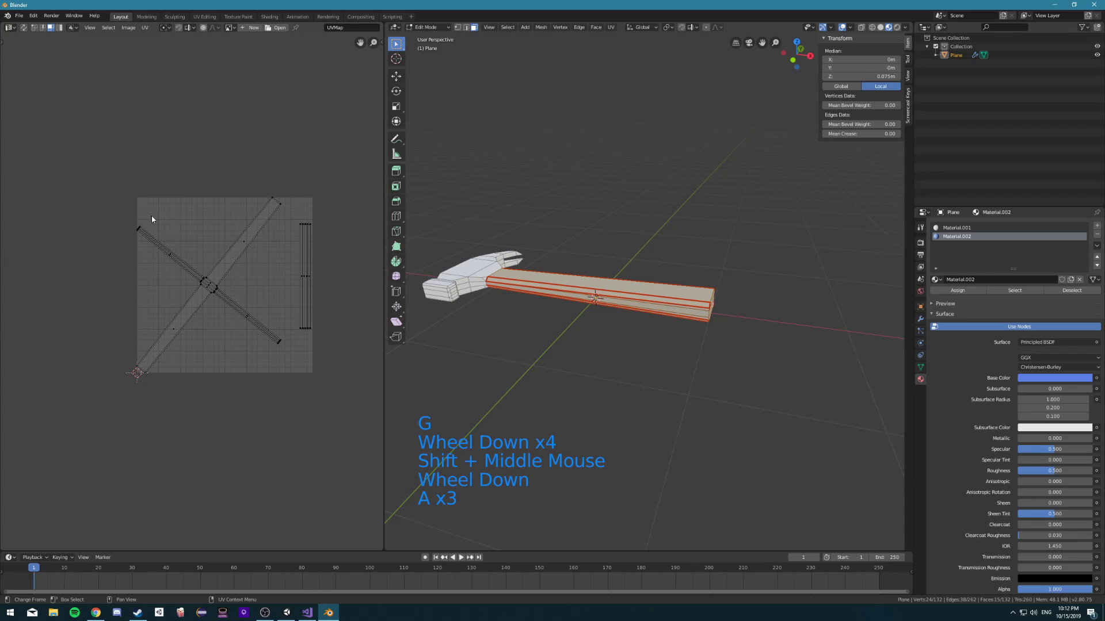
pyautogui.press('b')
pyautogui.moveTo(100, 164); pyautogui.dragTo(292, 405)
pyautogui.press('r')
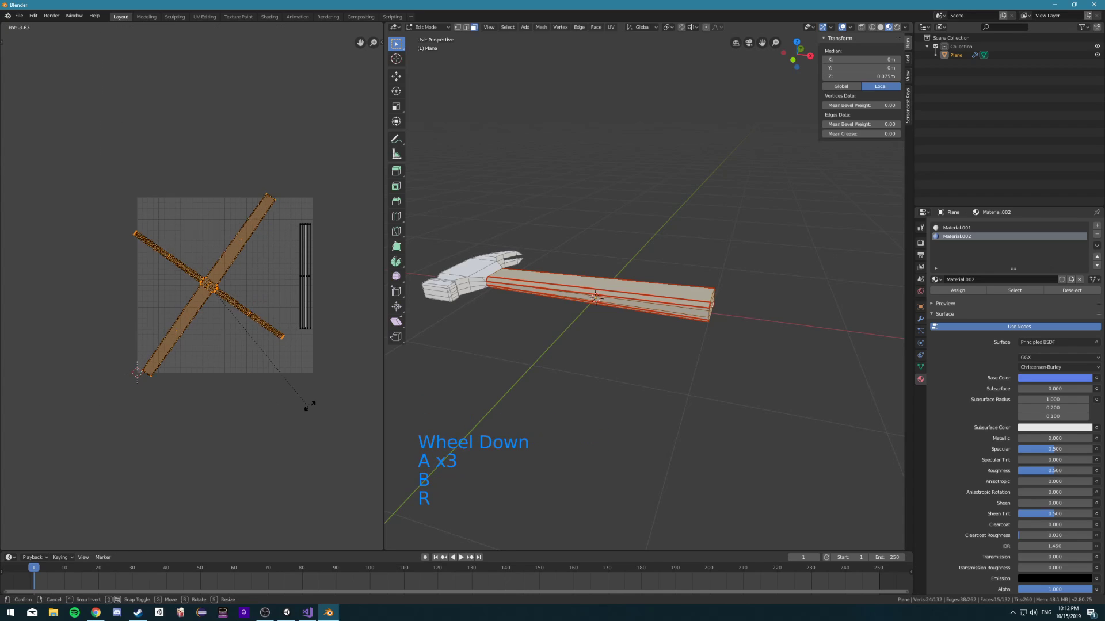
pyautogui.press('ctrl')
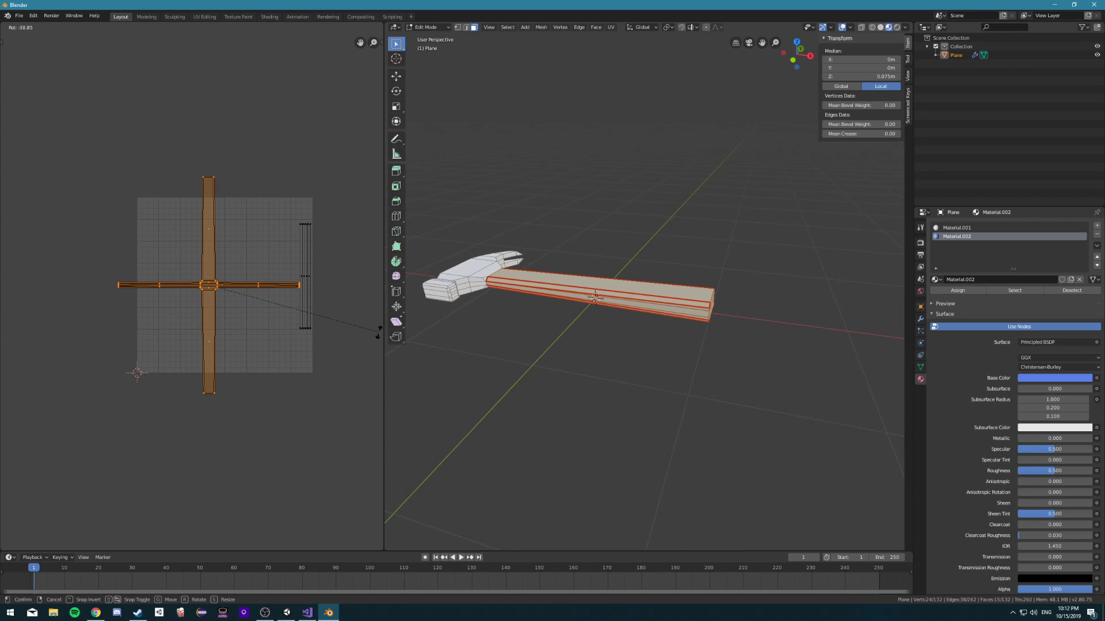
pyautogui.click(379, 333)
pyautogui.scroll(4, 284, 315)
pyautogui.scroll(-2, 284, 315)
pyautogui.press('g')
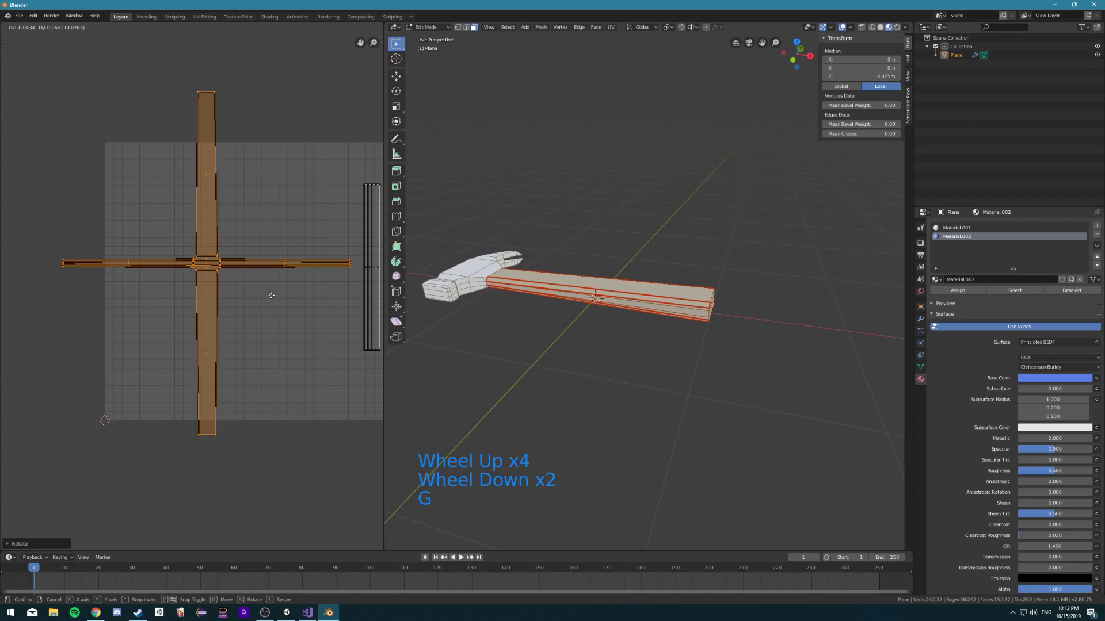
pyautogui.click(280, 301)
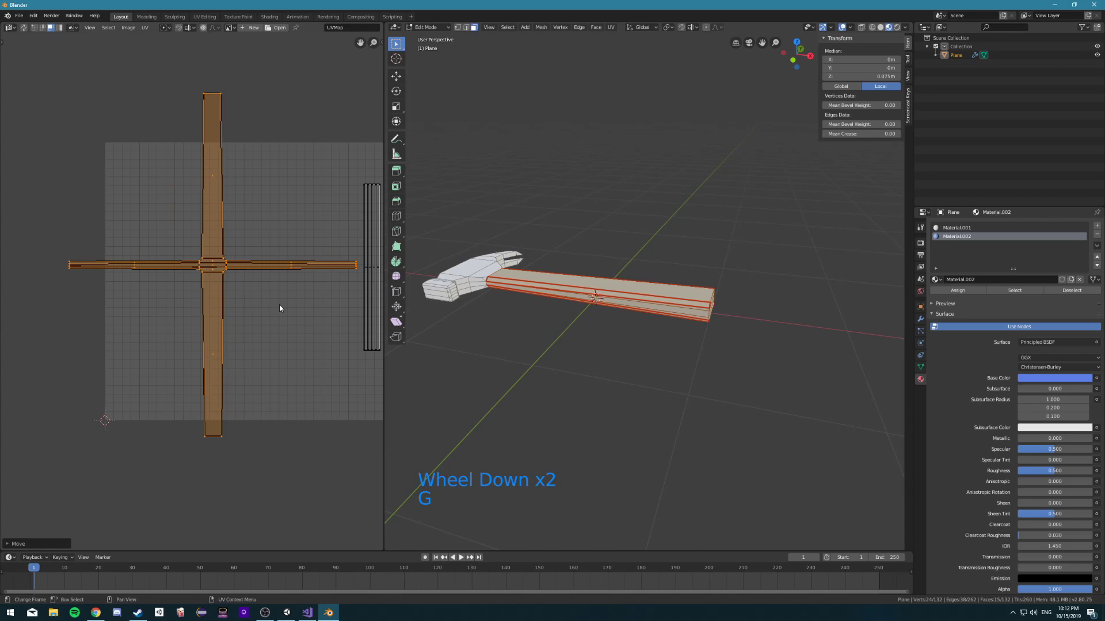
# Clear the UV selection, select the narrow strip island, and move it down into the lower-right corner of the UV grid
pyautogui.scroll(-2, 279, 305)
pyautogui.press('a')
pyautogui.press('a')
pyautogui.press('a')
pyautogui.press('a')
pyautogui.press('b')
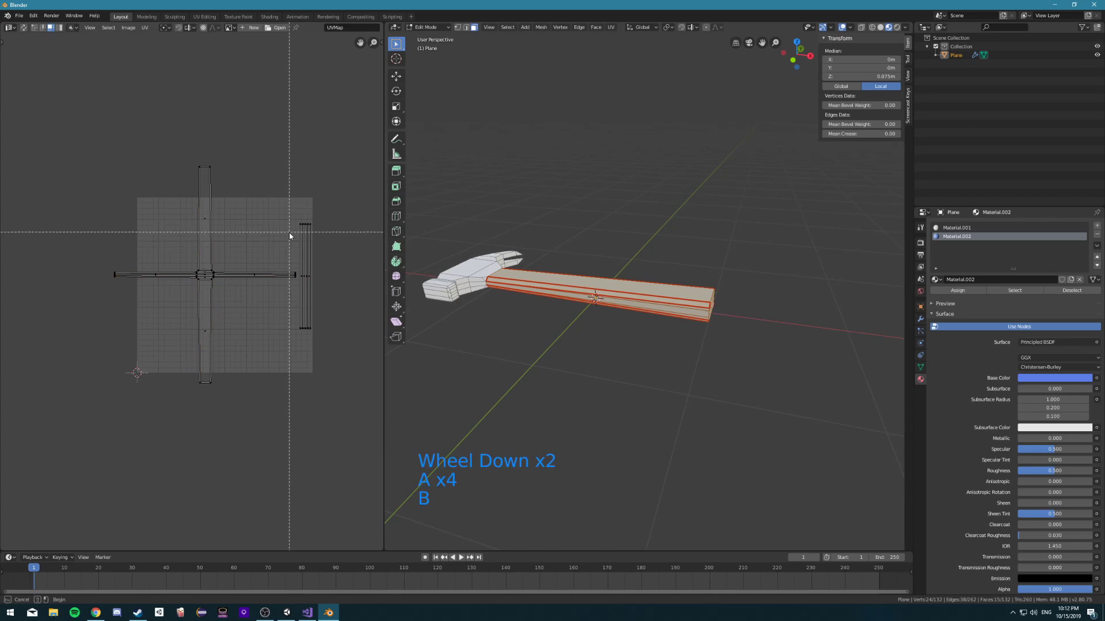
pyautogui.moveTo(288, 234); pyautogui.dragTo(340, 272)
pyautogui.press('b')
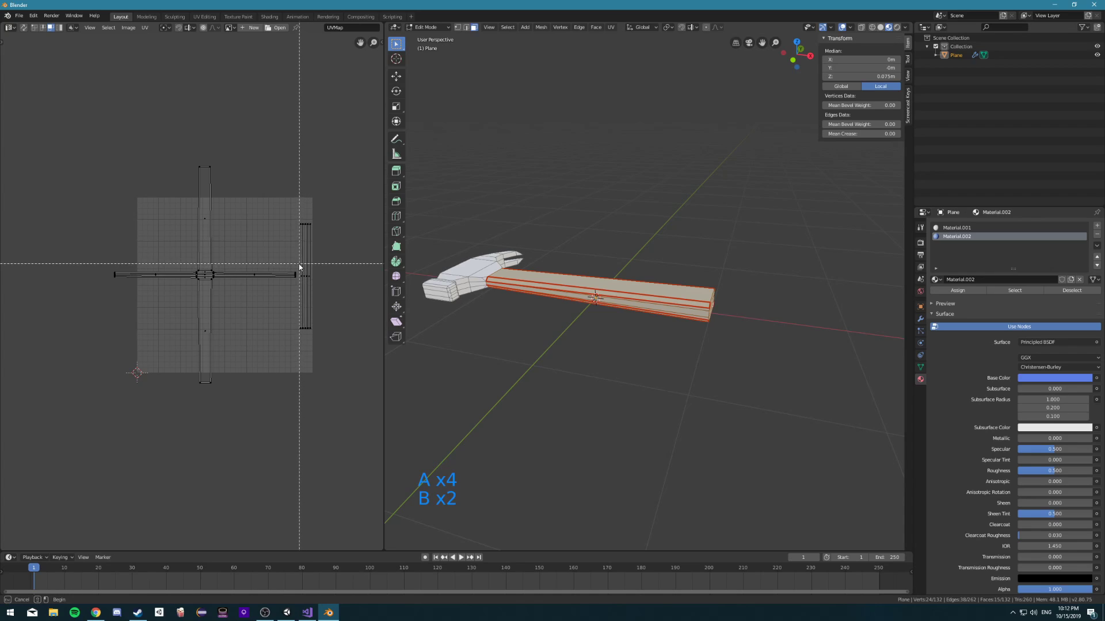
pyautogui.moveTo(291, 218); pyautogui.dragTo(326, 298)
pyautogui.press('g')
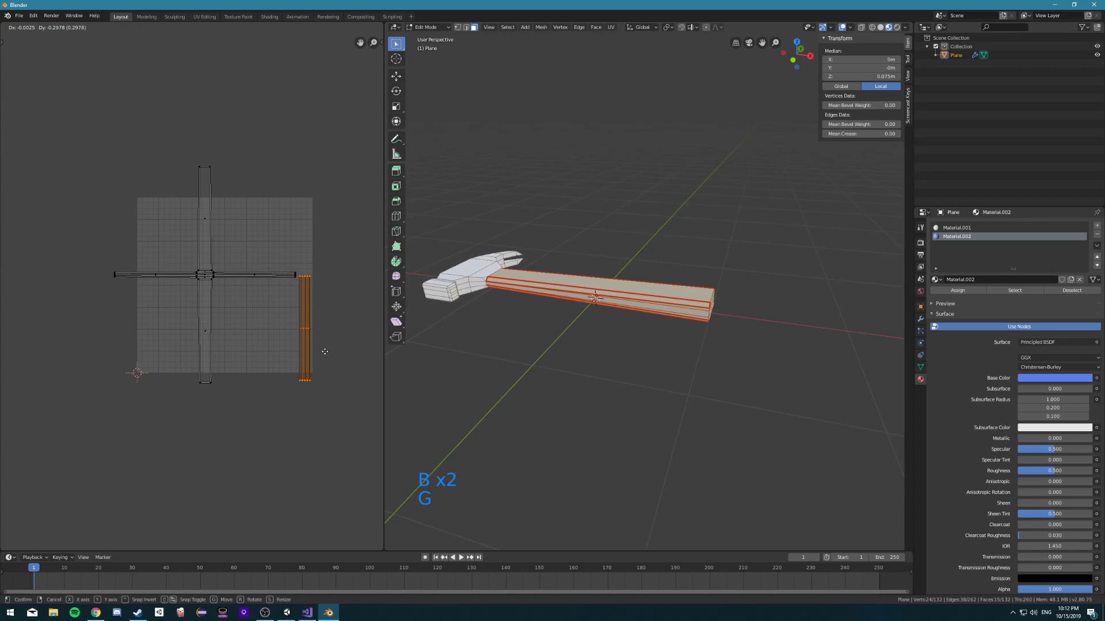
pyautogui.click(324, 344)
# Select the cross-shaped UV islands and move them up and right so the horizontal arm sits just above the narrow strip island
pyautogui.press('a')
pyautogui.press('a')
pyautogui.press('a')
pyautogui.press('b')
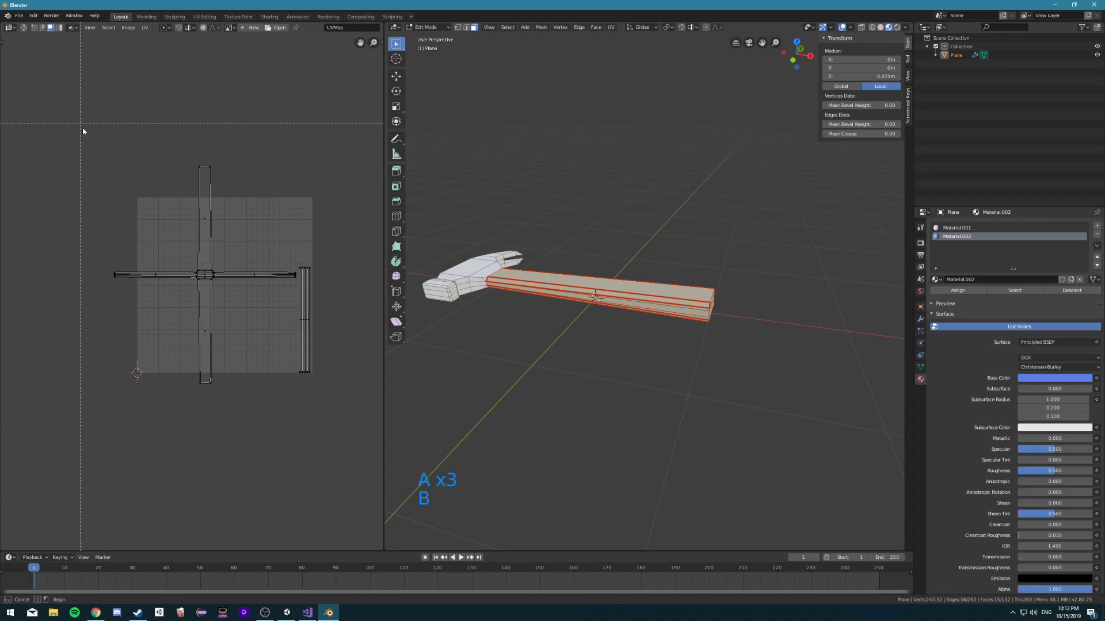
pyautogui.moveTo(81, 125); pyautogui.dragTo(275, 428)
pyautogui.press('g')
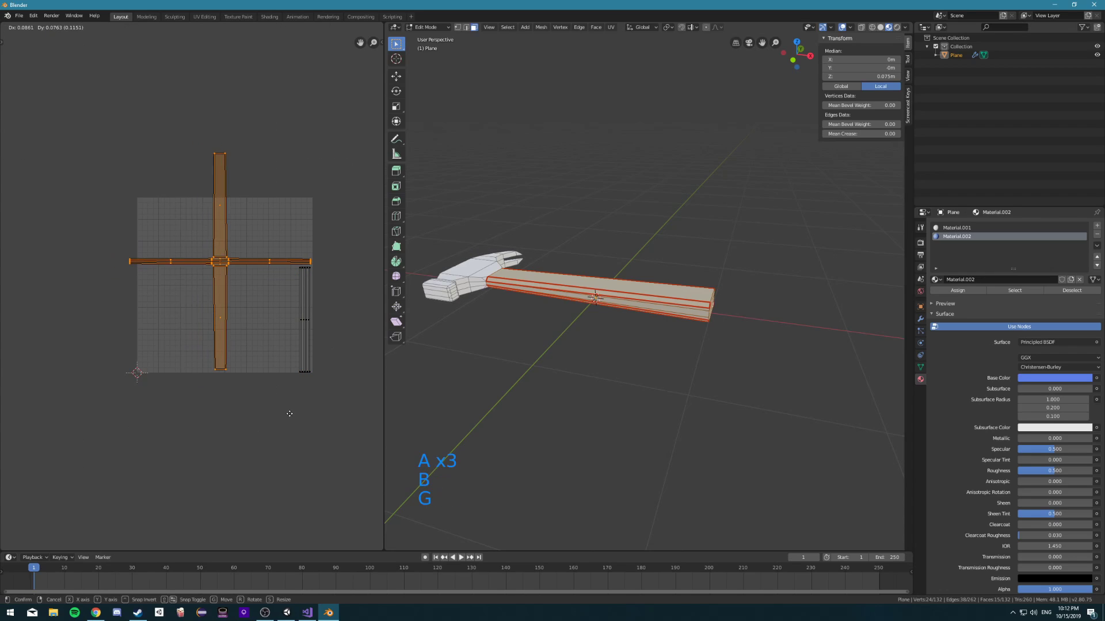
pyautogui.click(289, 411)
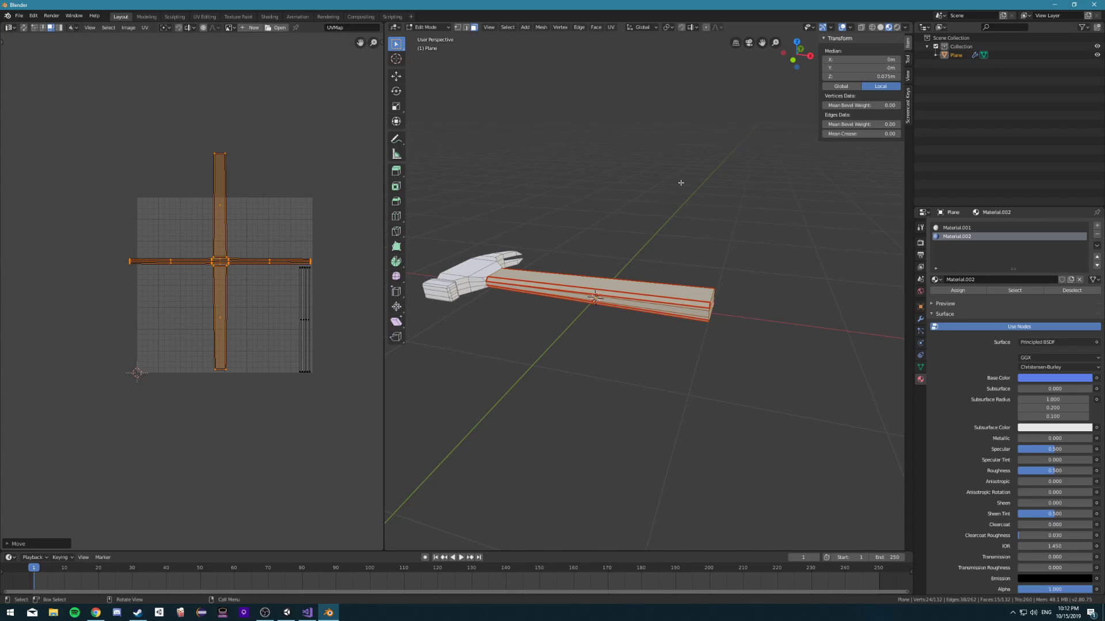
# Rename both the hammer object and its mesh data to Hammer
pyautogui.click(936, 54)
pyautogui.doubleClick(956, 55)
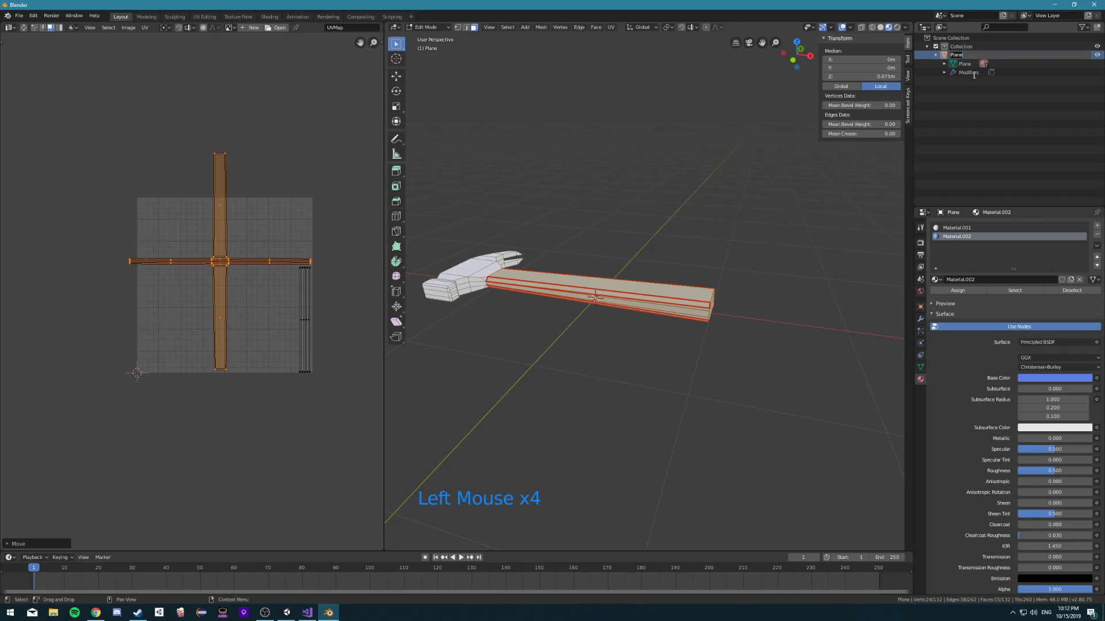
pyautogui.write('Hammer')
pyautogui.press('Return')
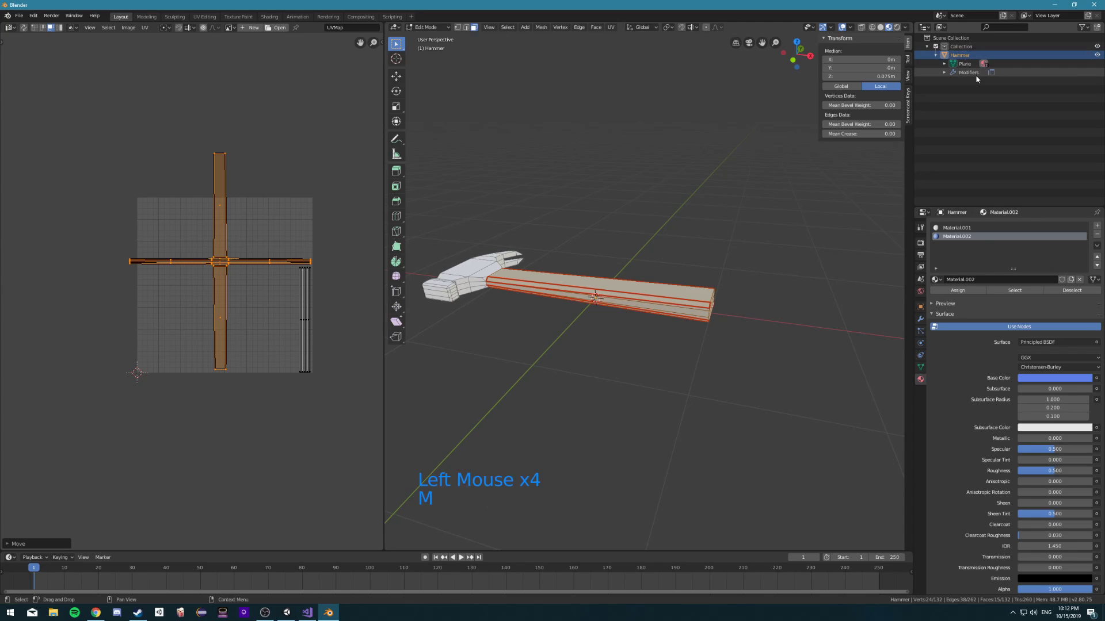
pyautogui.doubleClick(969, 70)
pyautogui.doubleClick(968, 65)
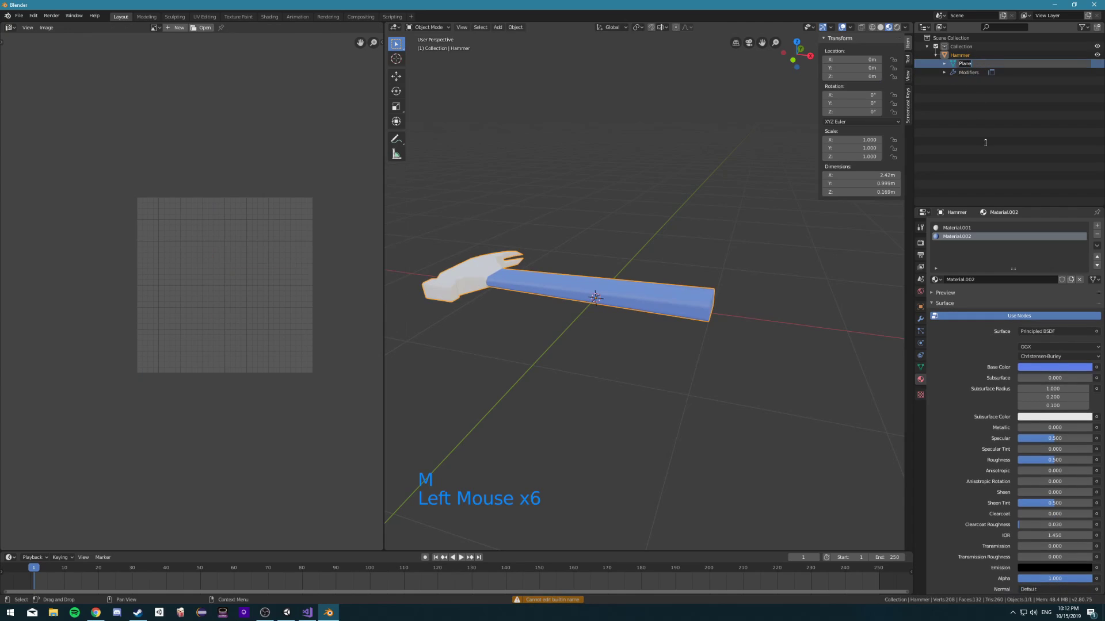
pyautogui.write('Hammer')
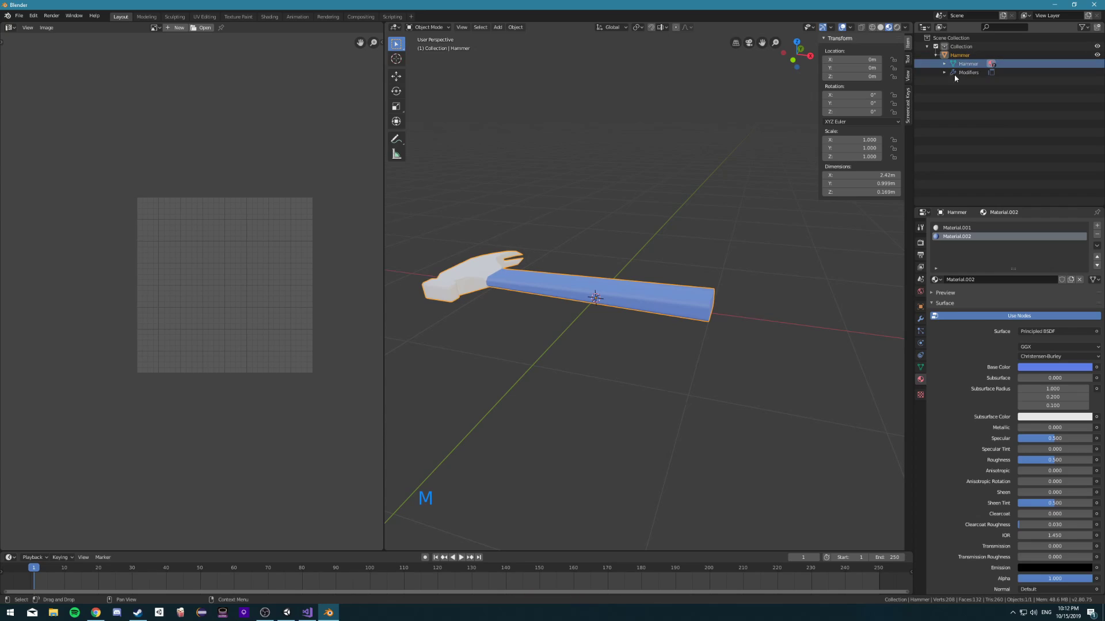
# Save the Blender file as hammer.blend in the Unity project's Assets\Models folder
pyautogui.click(20, 17)
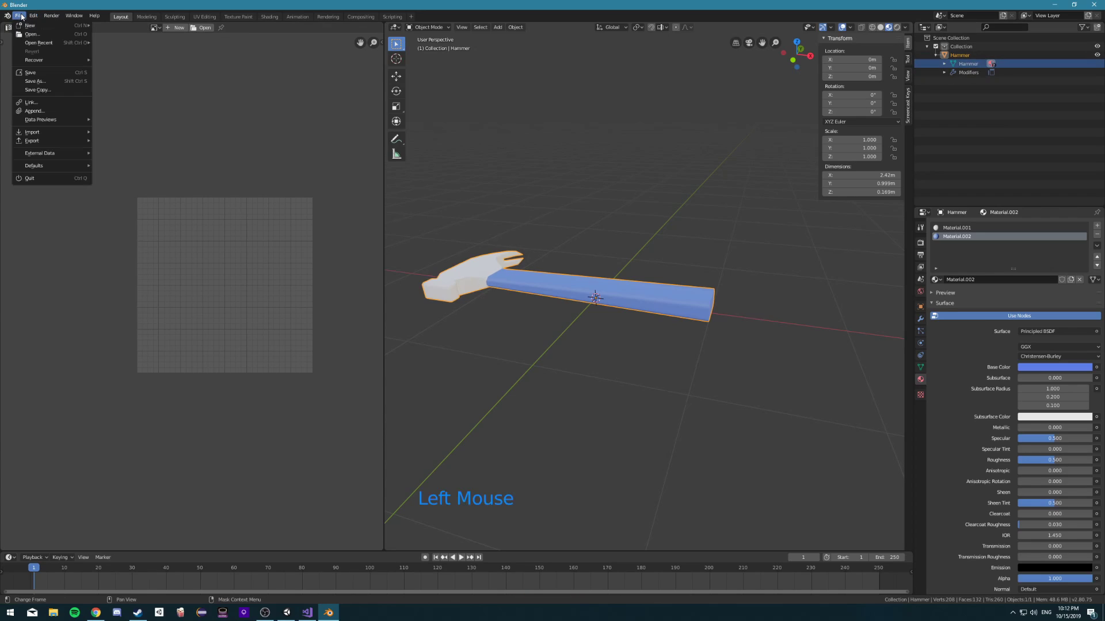
pyautogui.click(60, 80)
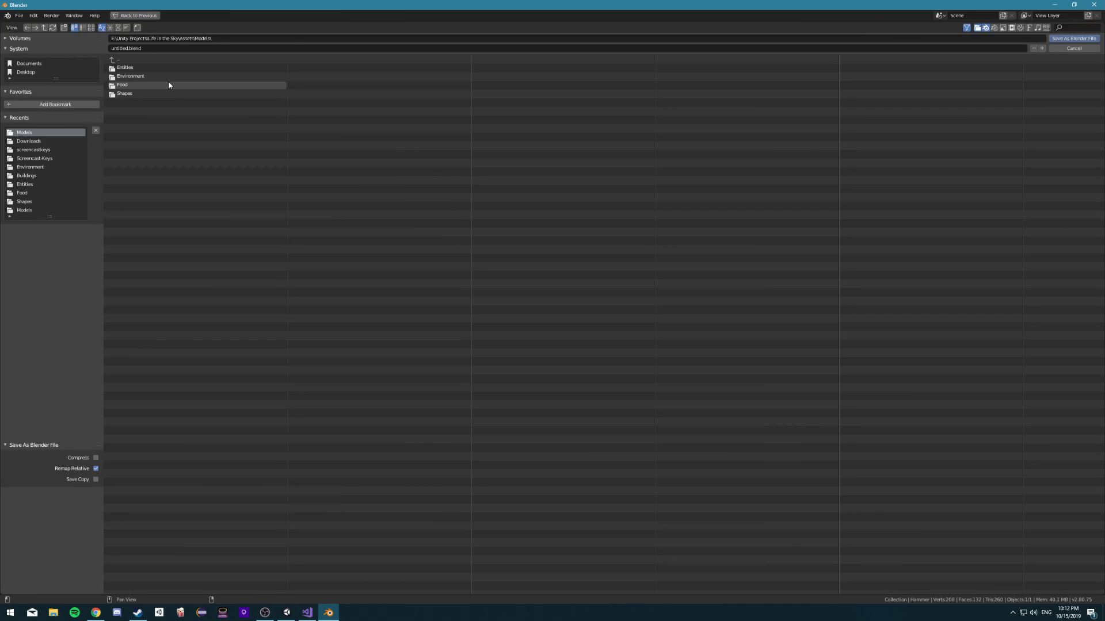
pyautogui.click(170, 47)
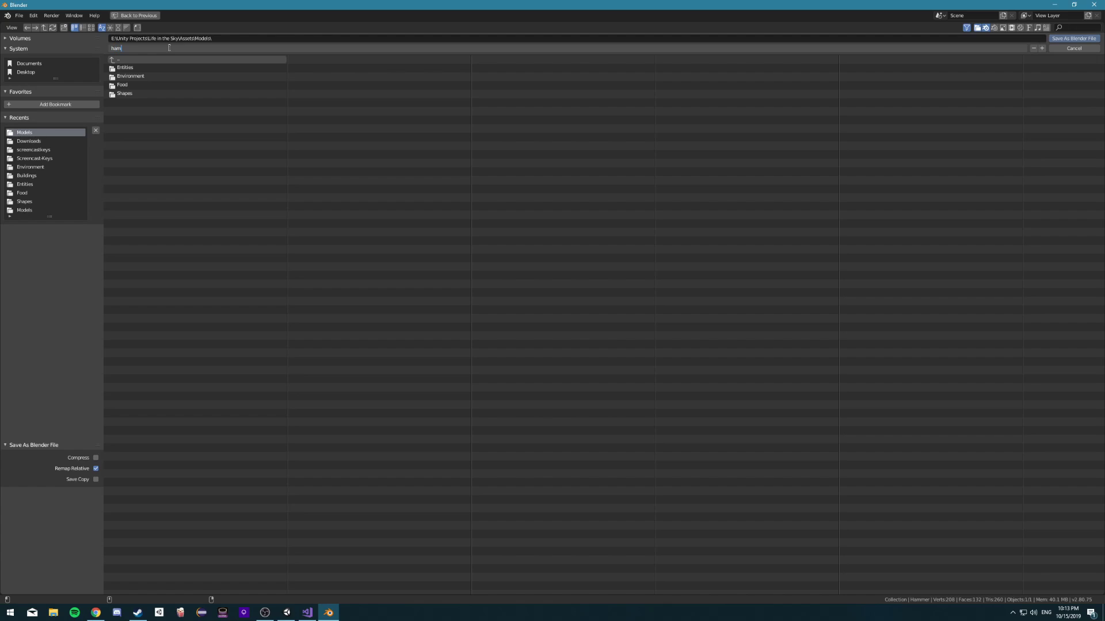
pyautogui.press('Return')
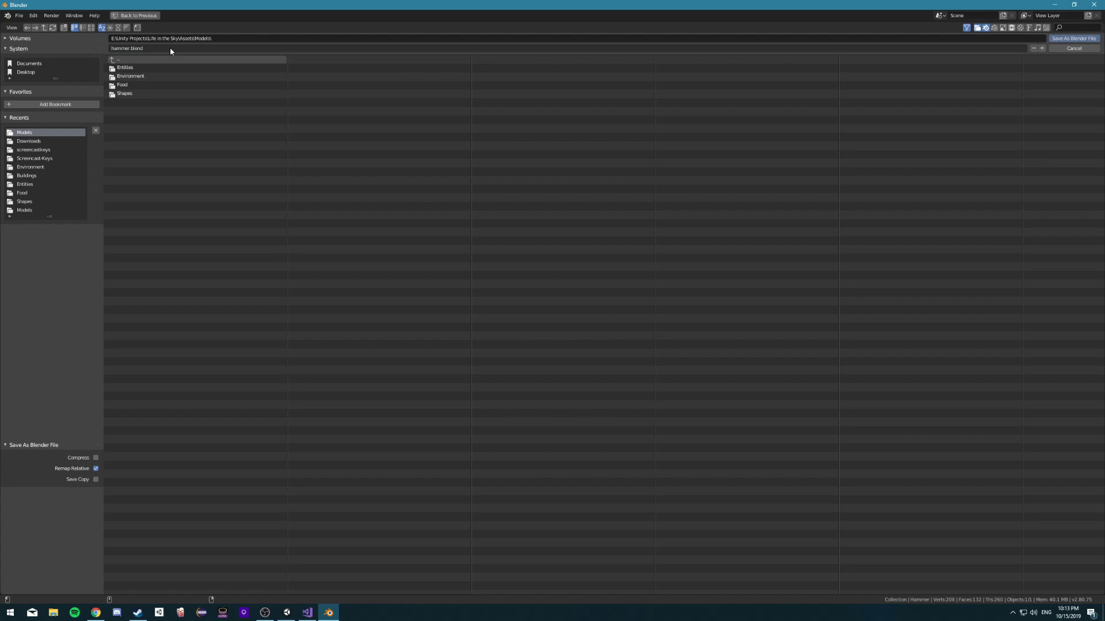
# Switch to Unity, preview the imported hammer model, place it in the Gameplay scene, and frame it from above
pyautogui.hotkey('alt', 'Tab')
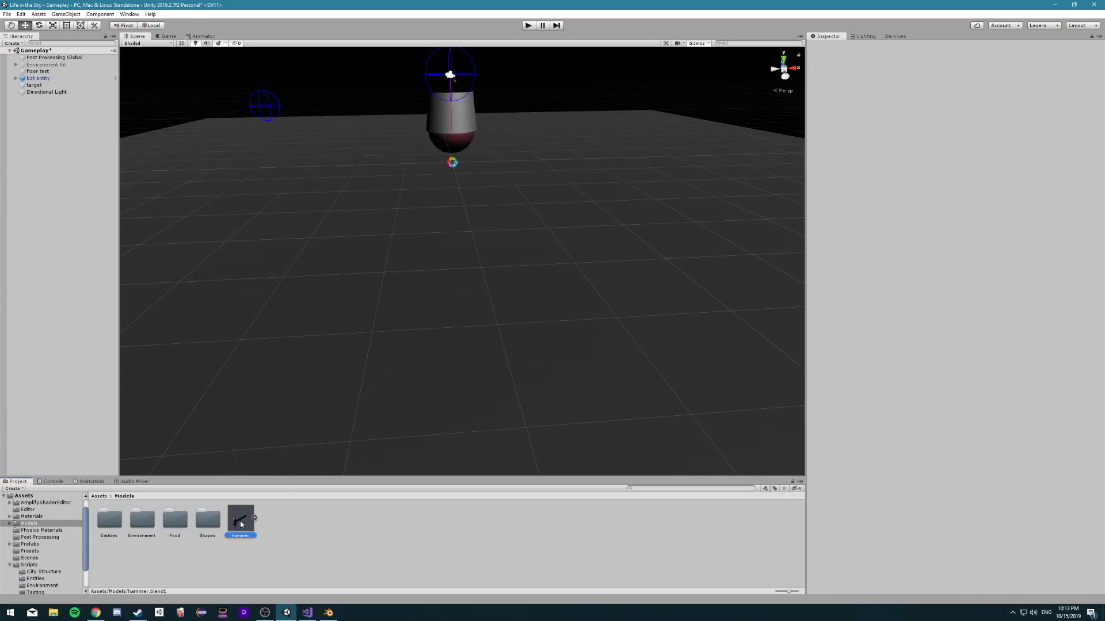
pyautogui.moveTo(918, 444); pyautogui.dragTo(889, 489)
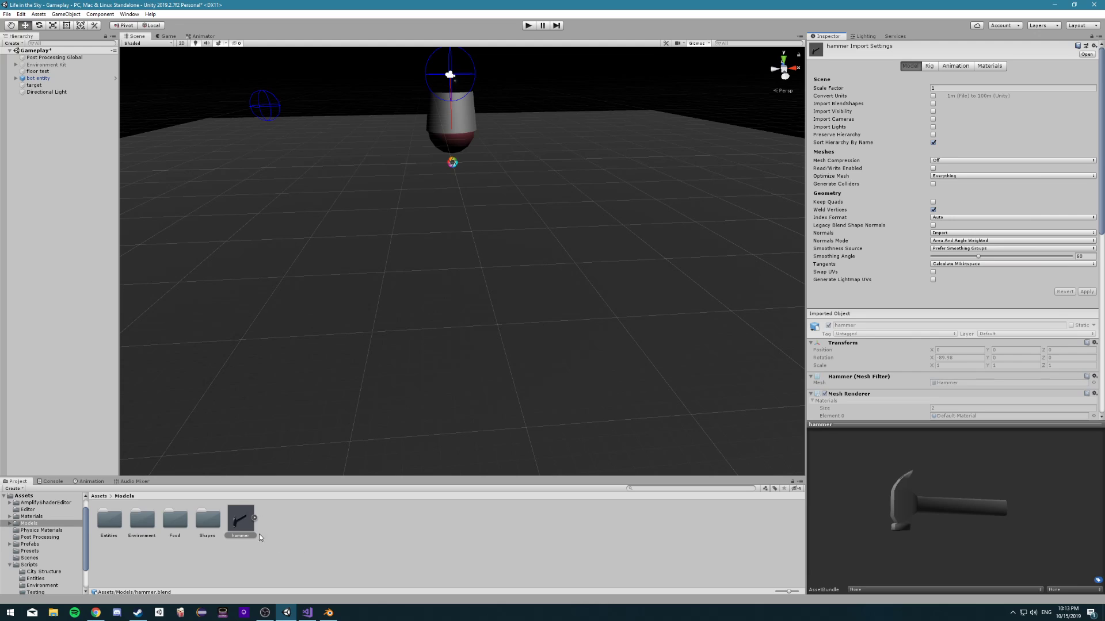
pyautogui.moveTo(241, 523); pyautogui.dragTo(438, 334)
pyautogui.press('f')
pyautogui.keyDown('alt'); pyautogui.moveTo(311, 200); pyautogui.dragTo(504, 319); pyautogui.keyUp('alt')
# Delete the existing hammer metal and hammer wood materials from the Materials folder
pyautogui.click(99, 496)
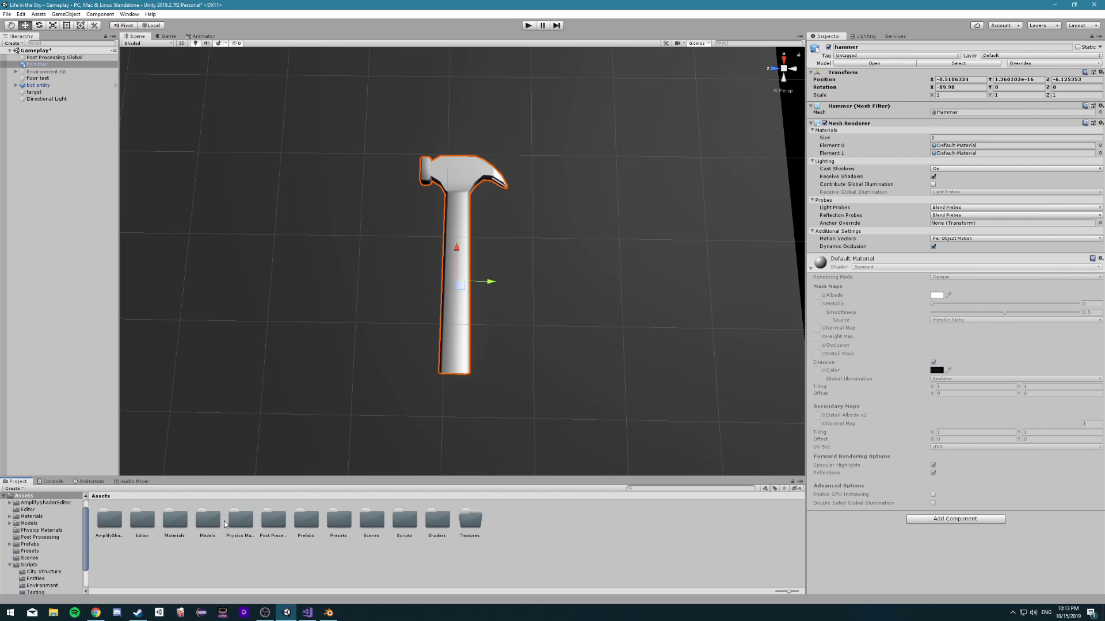
pyautogui.doubleClick(175, 520)
pyautogui.click(294, 529)
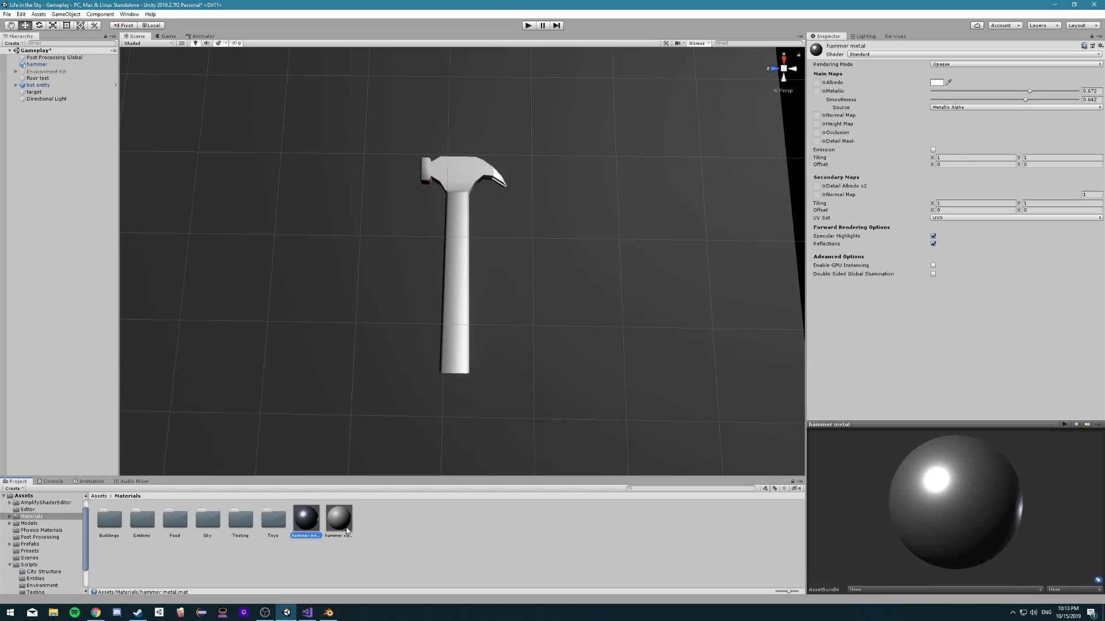
pyautogui.keyDown('ctrl'); pyautogui.click(346, 528); pyautogui.keyUp('ctrl')
pyautogui.press('Delete')
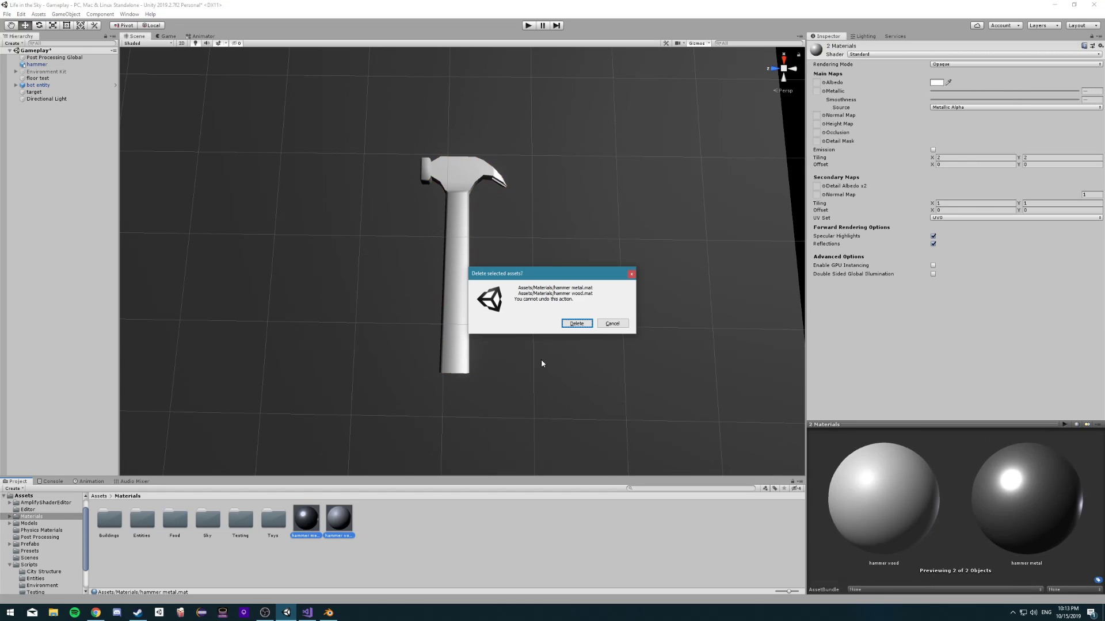
pyautogui.click(577, 323)
# Create a new material named hammer wood in the Materials folder
pyautogui.rightClick(324, 526)
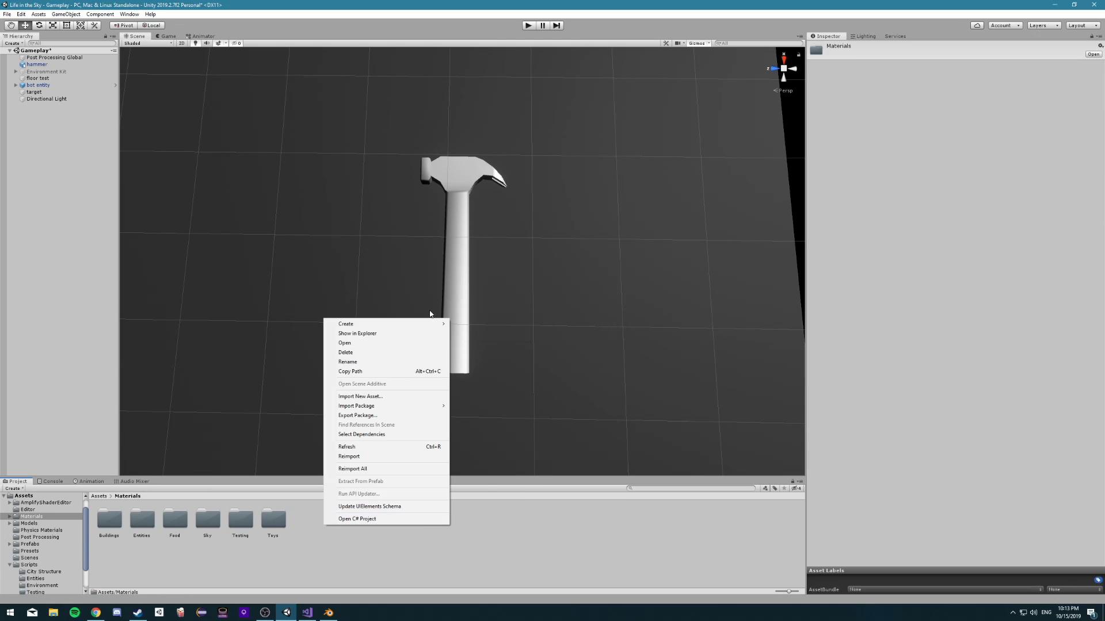
pyautogui.moveTo(432, 325)
pyautogui.click(486, 427)
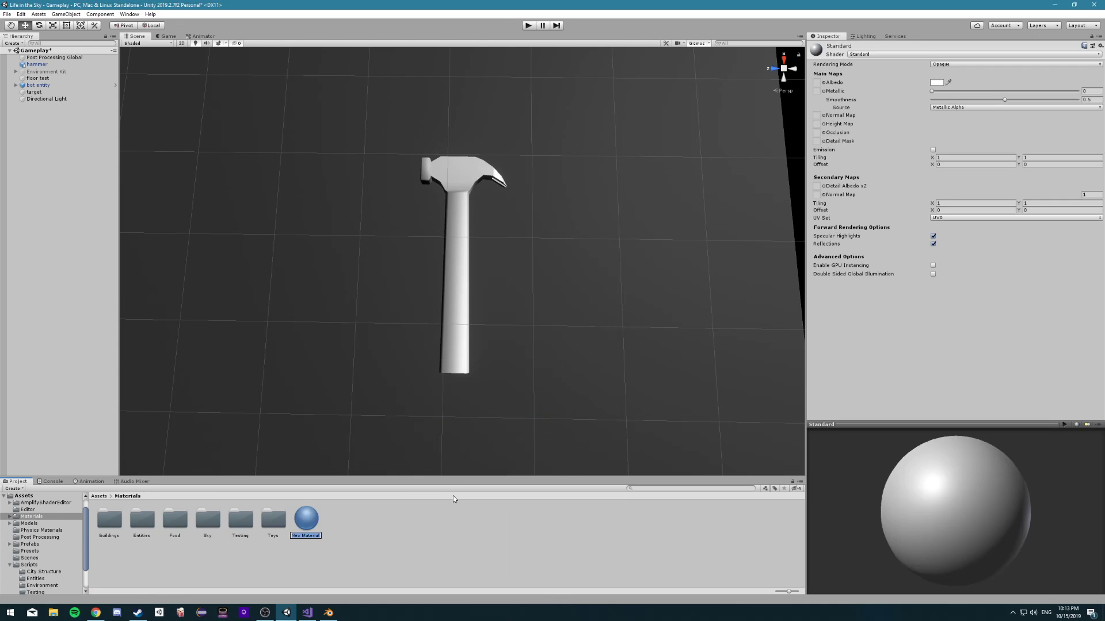
pyautogui.write('hammer wood')
pyautogui.press('Return')
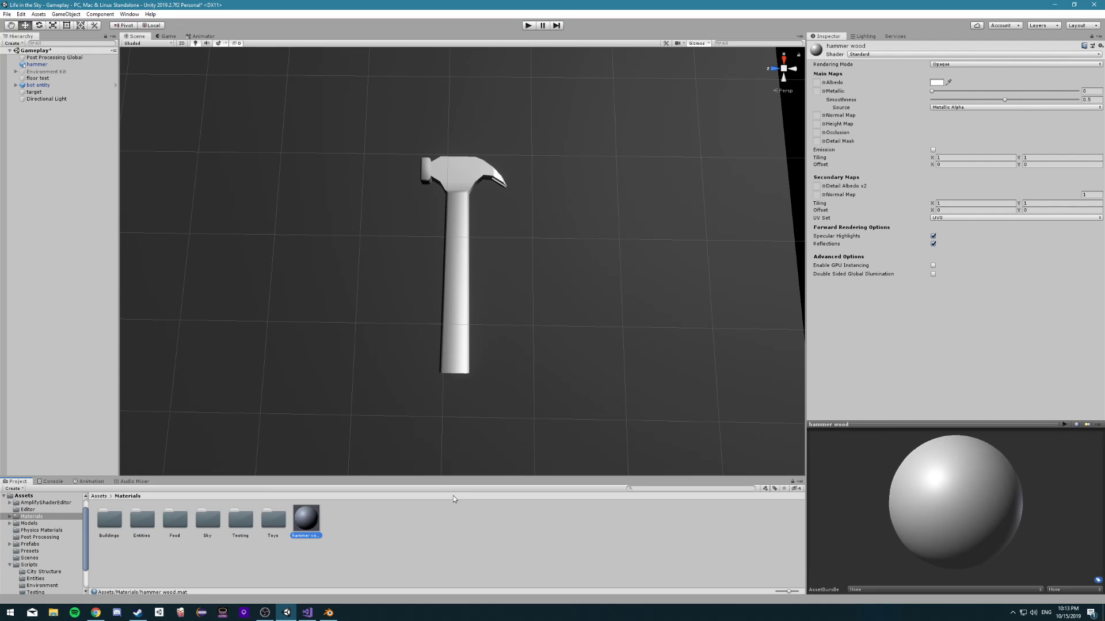
# Duplicate the hammer wood material and rename the copy hammer metal
pyautogui.hotkey('ctrl', 'd')
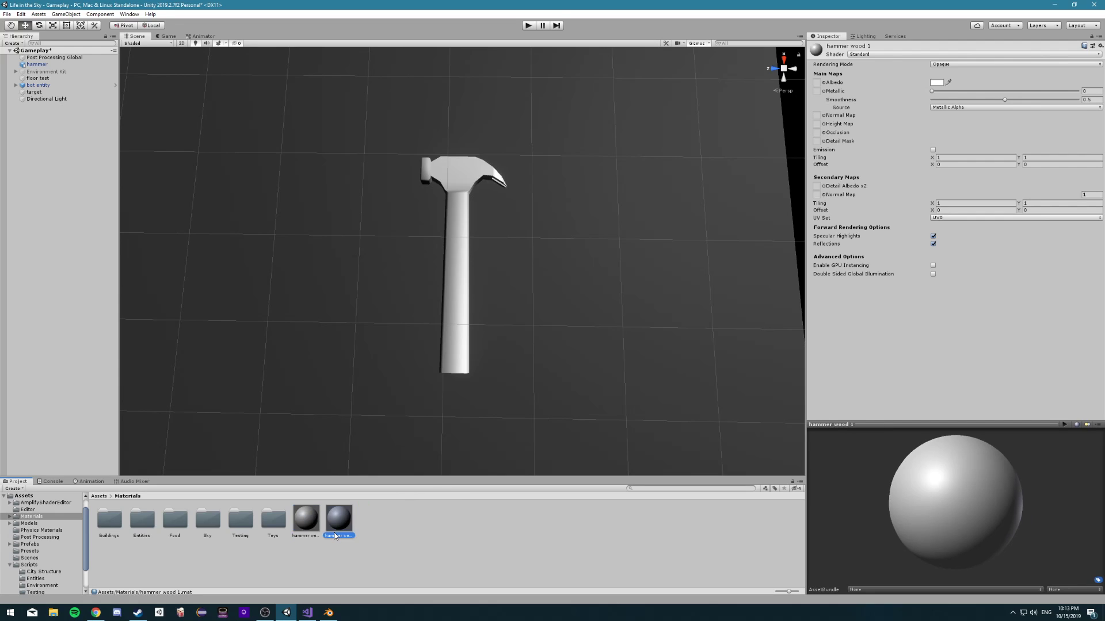
pyautogui.click(336, 536)
pyautogui.write('hammer metal')
pyautogui.press('Return')
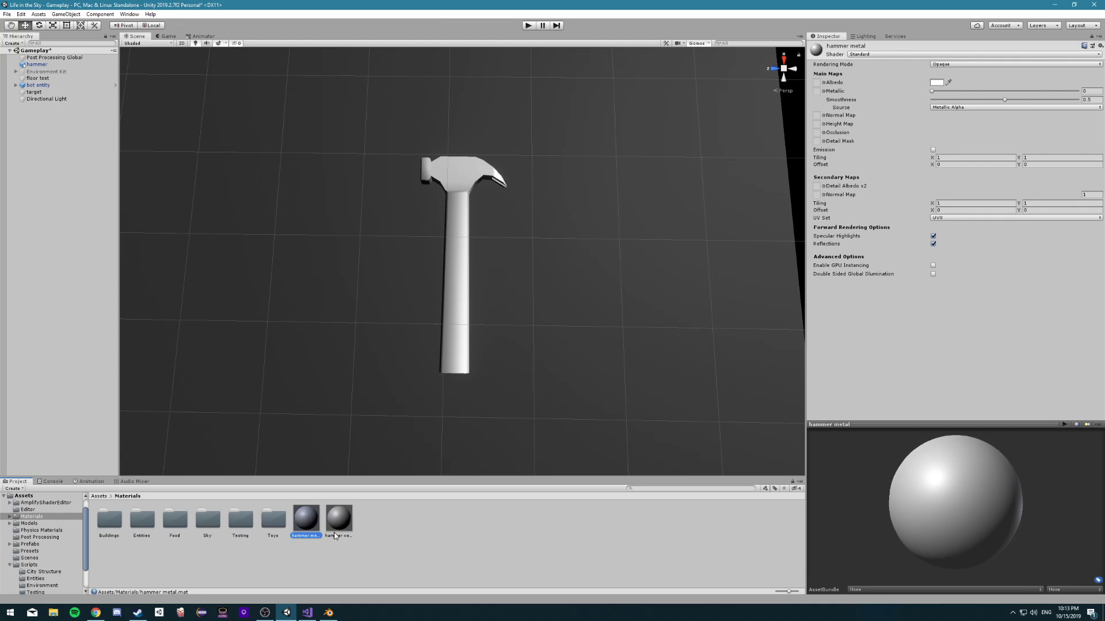
# Assign hammer metal to the hammer's head and hammer wood to its handle, and expand the settings of both materials
pyautogui.moveTo(309, 519); pyautogui.dragTo(445, 173)
pyautogui.moveTo(340, 519); pyautogui.dragTo(456, 258)
pyautogui.click(451, 228)
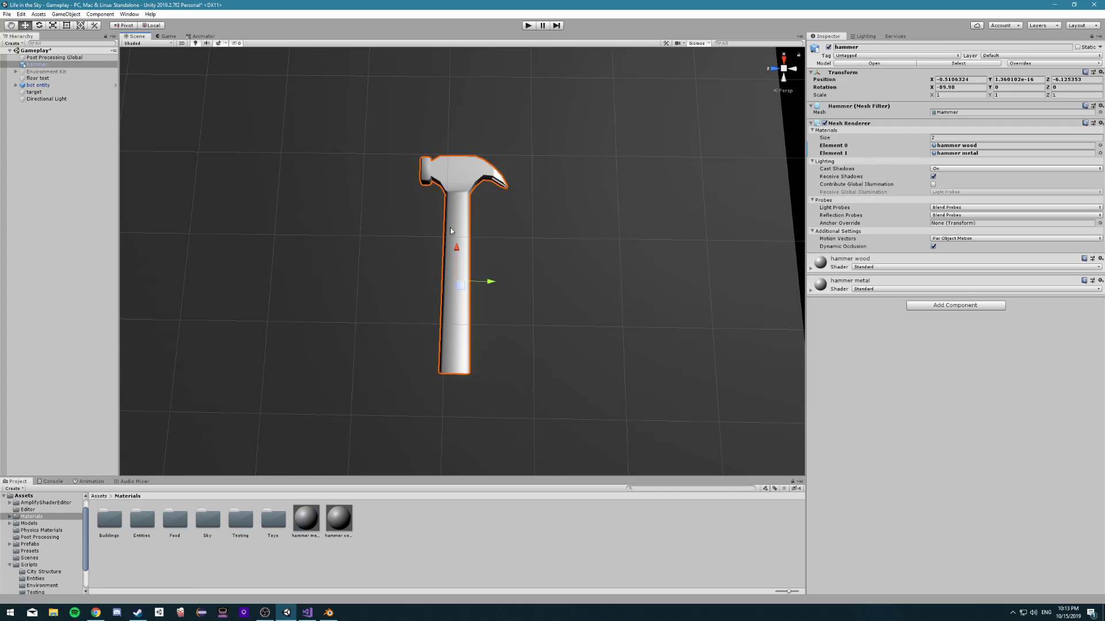
pyautogui.click(842, 279)
pyautogui.click(842, 261)
pyautogui.scroll(-3, 857, 201)
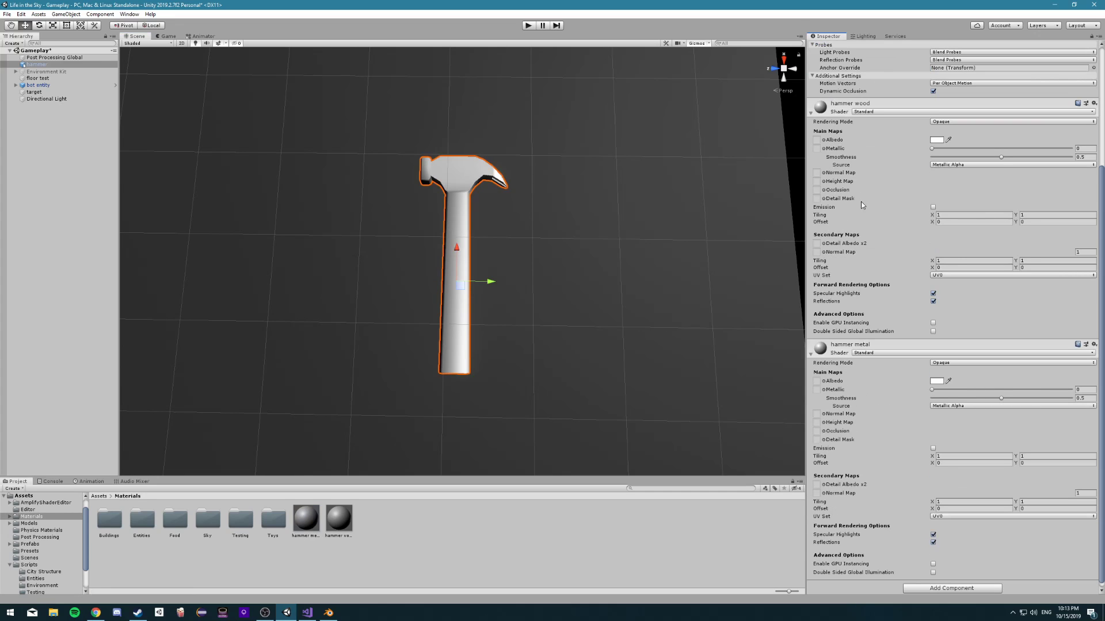
# Switch to Chrome and save the grey seamless wood texture image as wood in the Unity project's Assets/Textures folder
pyautogui.click(94, 612)
pyautogui.rightClick(880, 146)
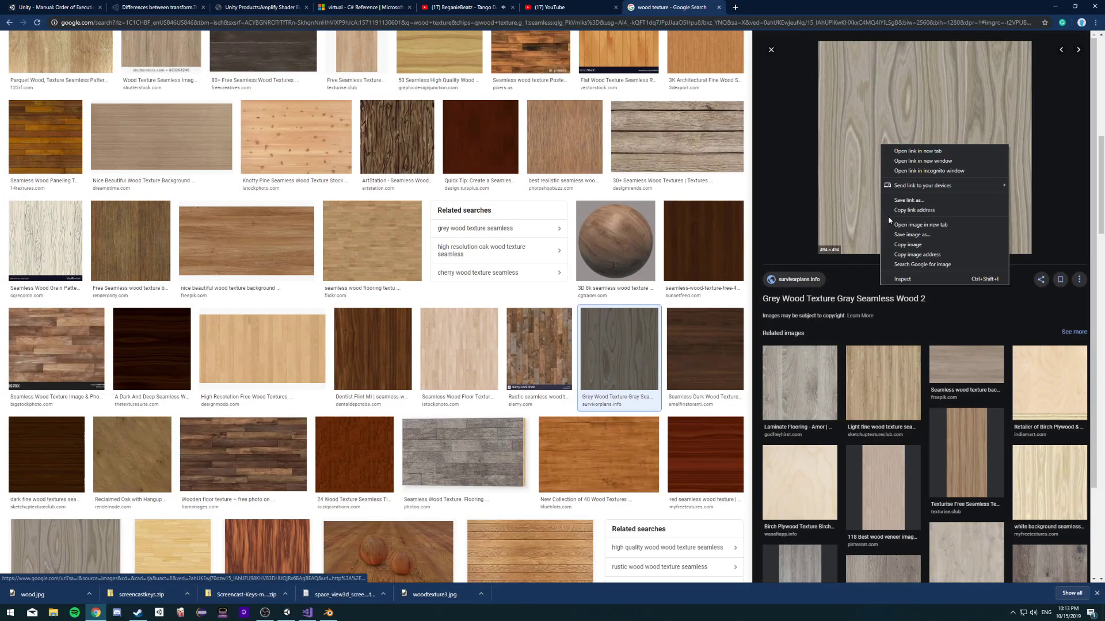
pyautogui.click(912, 235)
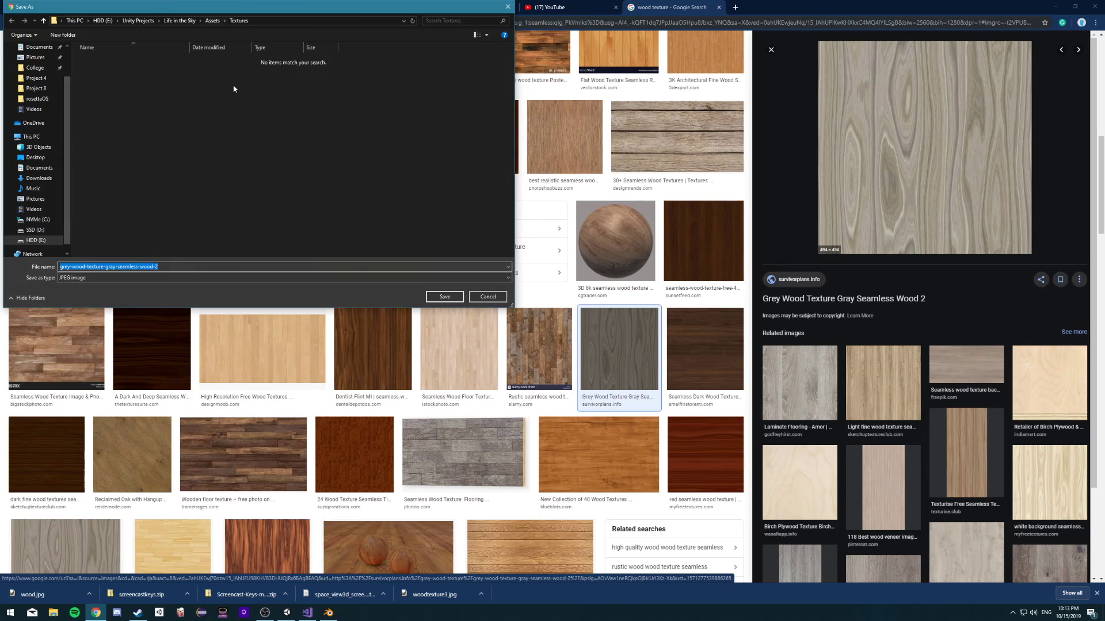
pyautogui.write('wood')
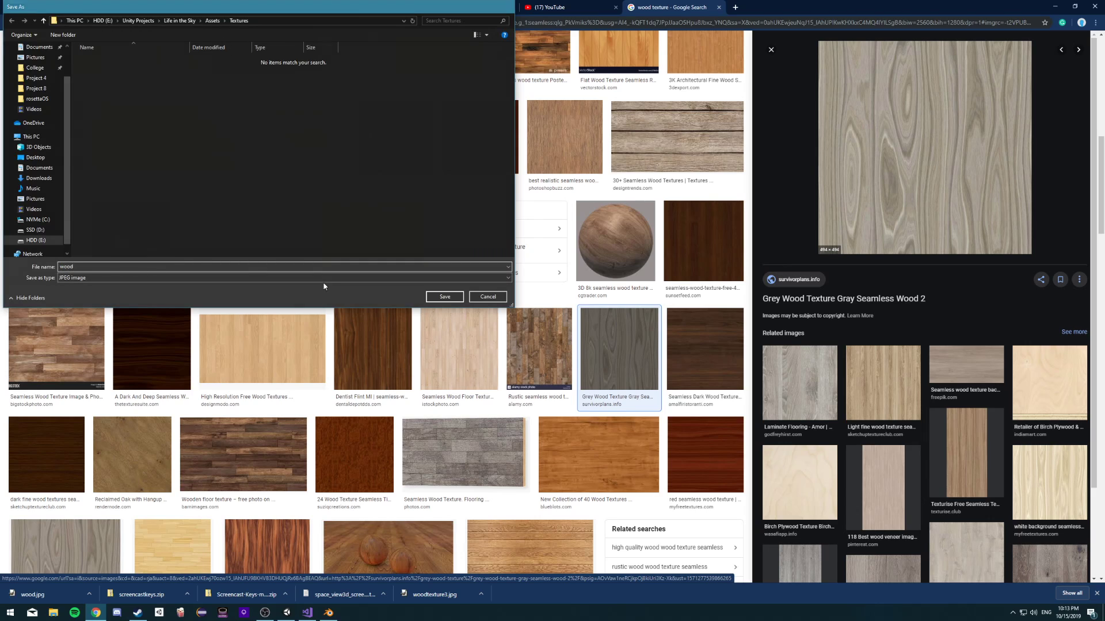
pyautogui.press('Return')
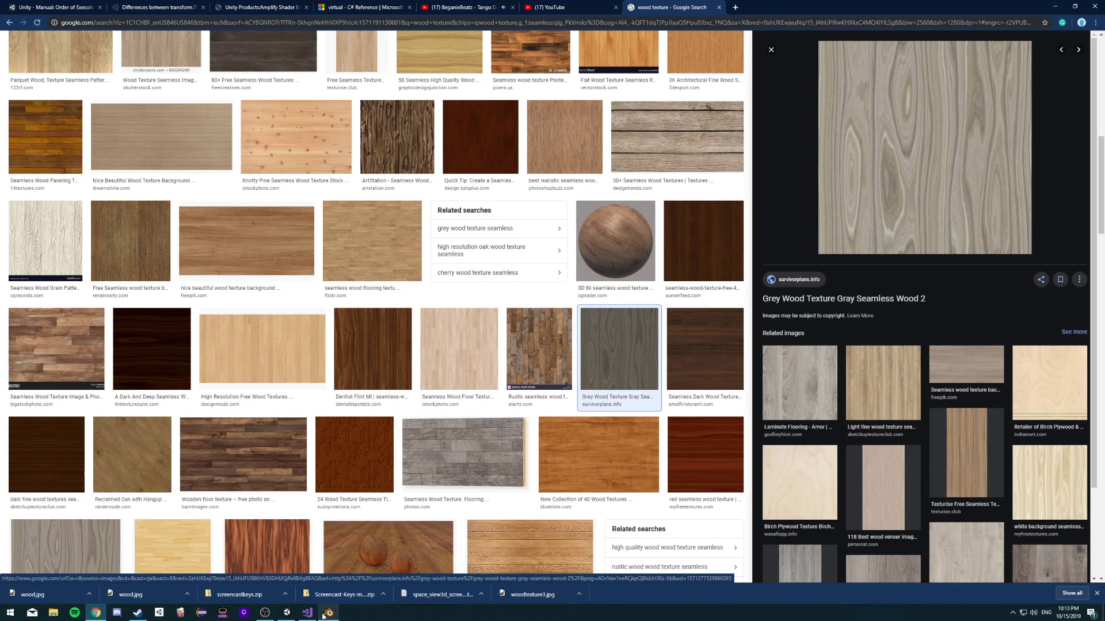
# Return to Unity, open the Textures folder, and assign the wood texture as the hammer wood material's albedo map
pyautogui.click(286, 614)
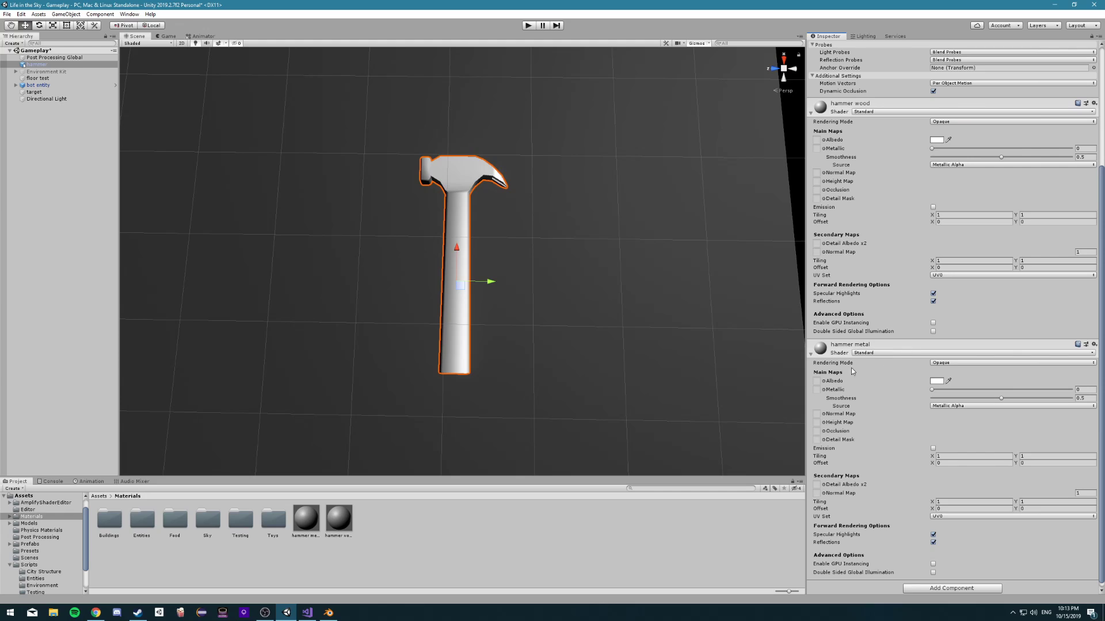
pyautogui.click(95, 497)
pyautogui.doubleClick(470, 521)
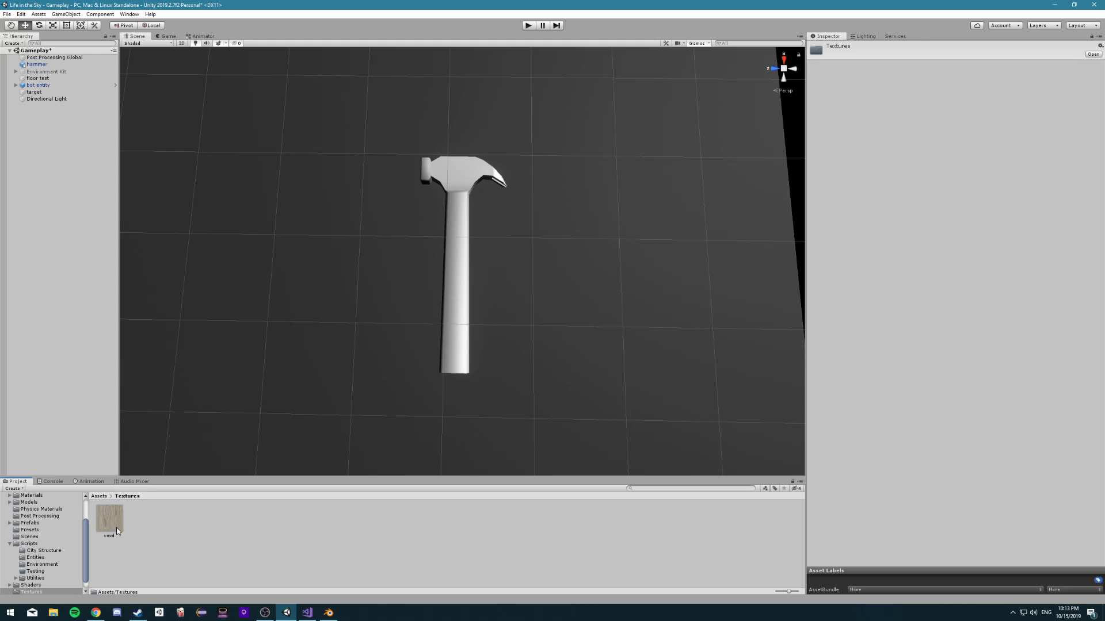
pyautogui.click(502, 187)
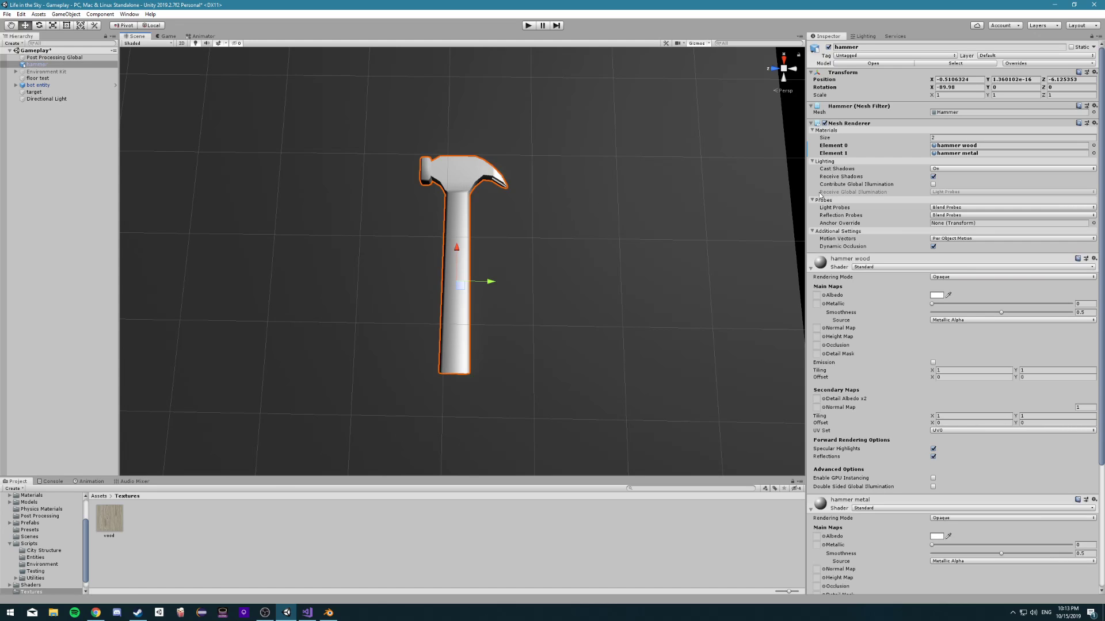
pyautogui.click(823, 296)
pyautogui.write('wood')
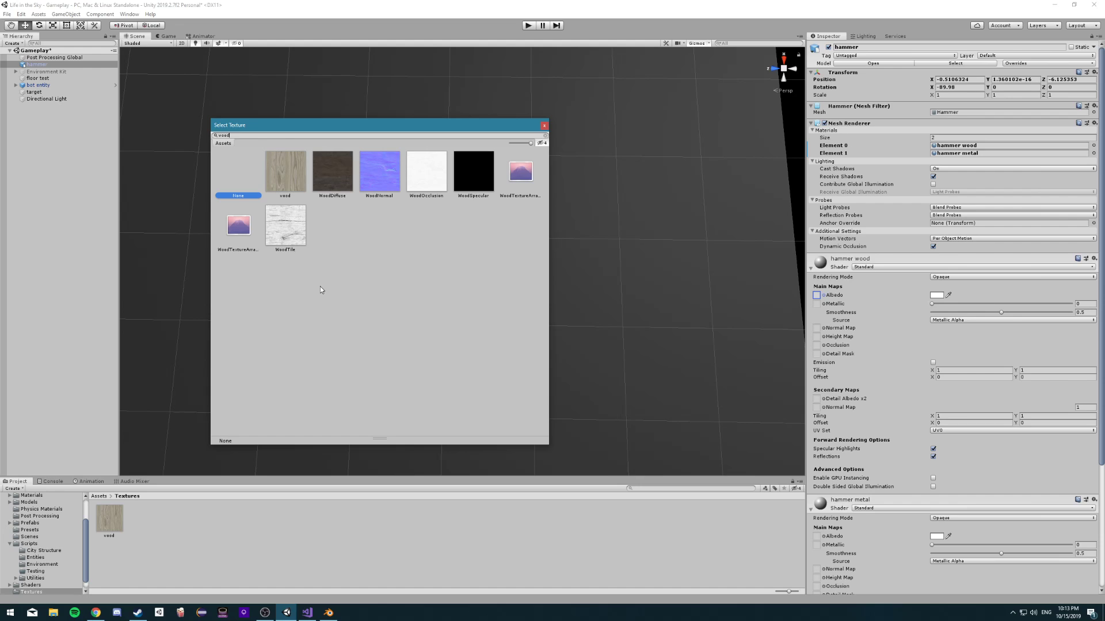
pyautogui.doubleClick(278, 182)
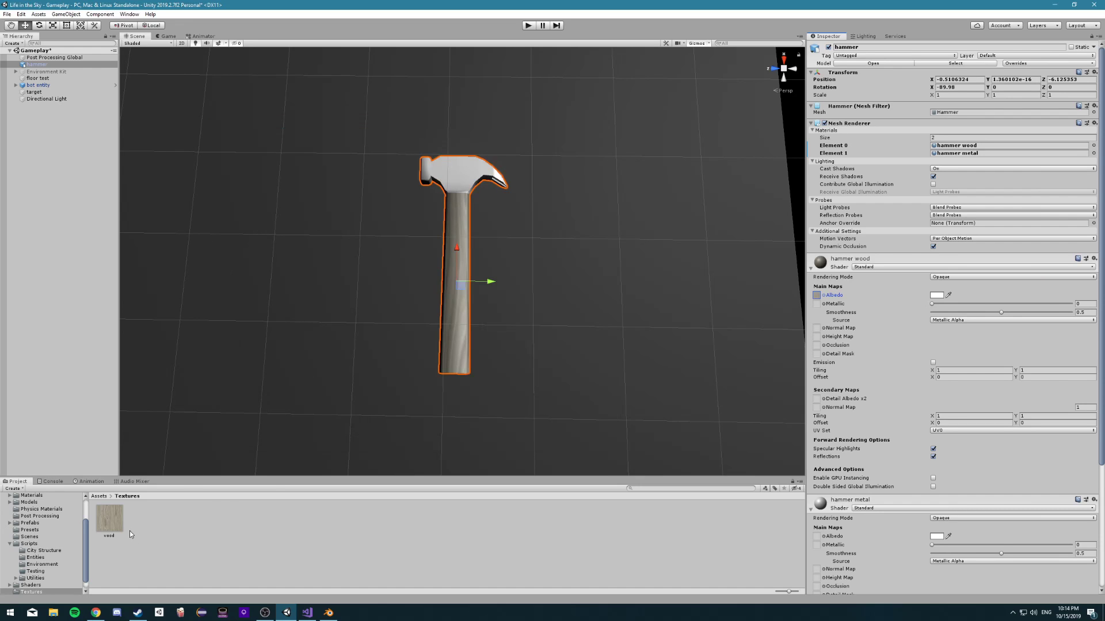
# Inspect the texture on the handle and set the hammer wood material's main tiling to 2 in X and Y
pyautogui.keyDown('alt'); pyautogui.moveTo(336, 342); pyautogui.dragTo(438, 311); pyautogui.keyUp('alt')
pyautogui.scroll(5, 514, 294)
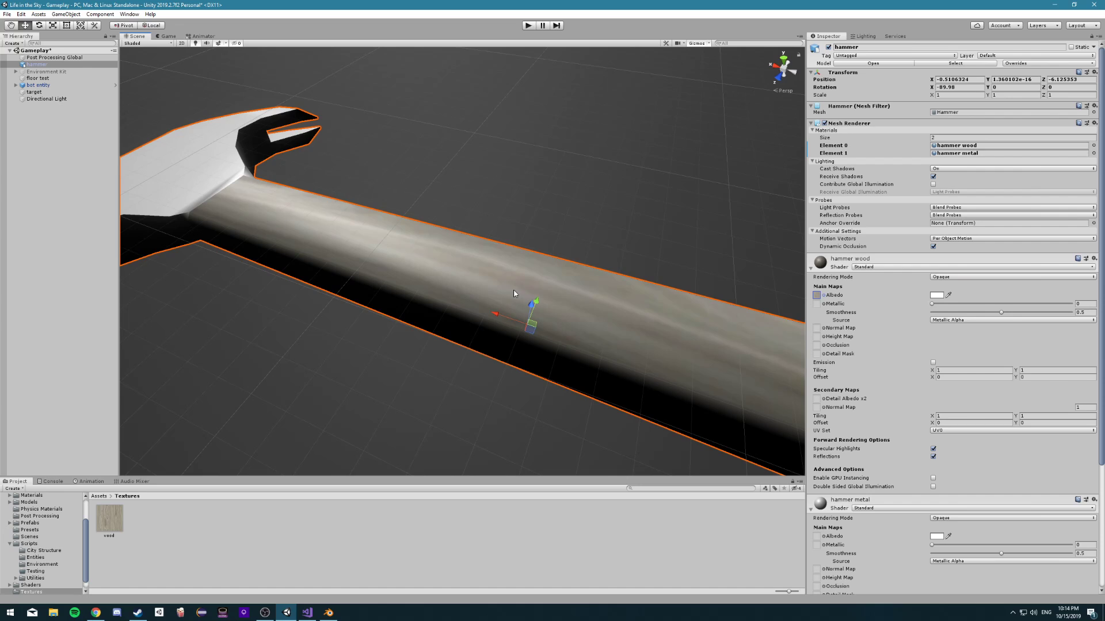
pyautogui.keyDown('alt'); pyautogui.moveTo(691, 313); pyautogui.dragTo(237, 325); pyautogui.keyUp('alt')
pyautogui.scroll(-5, 238, 325)
pyautogui.keyDown('alt'); pyautogui.moveTo(324, 364); pyautogui.dragTo(314, 352); pyautogui.keyUp('alt')
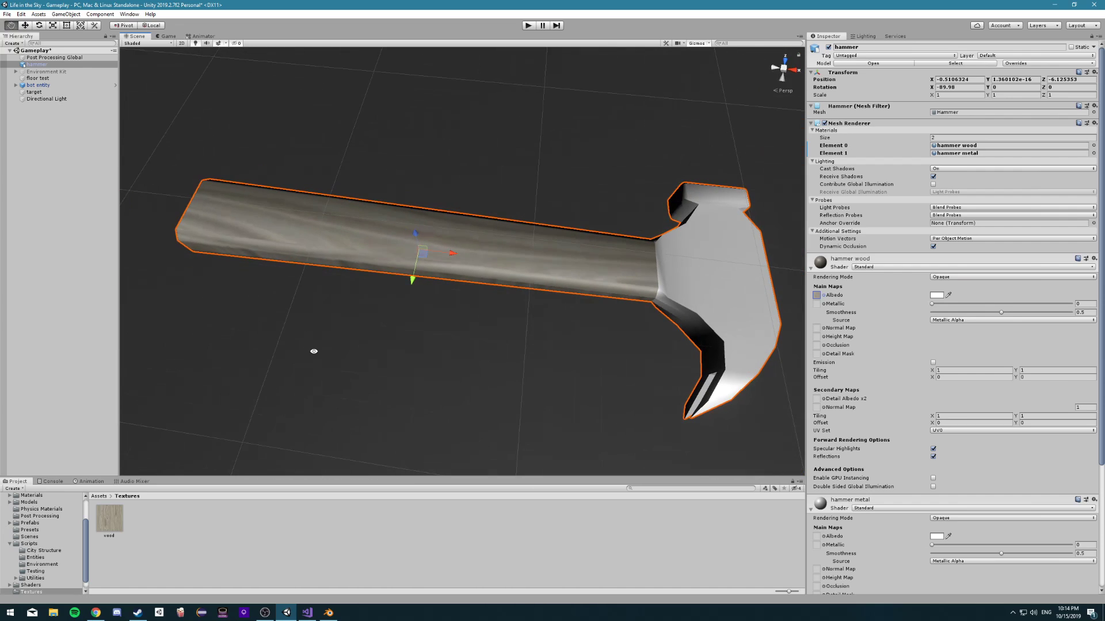
pyautogui.click(960, 370)
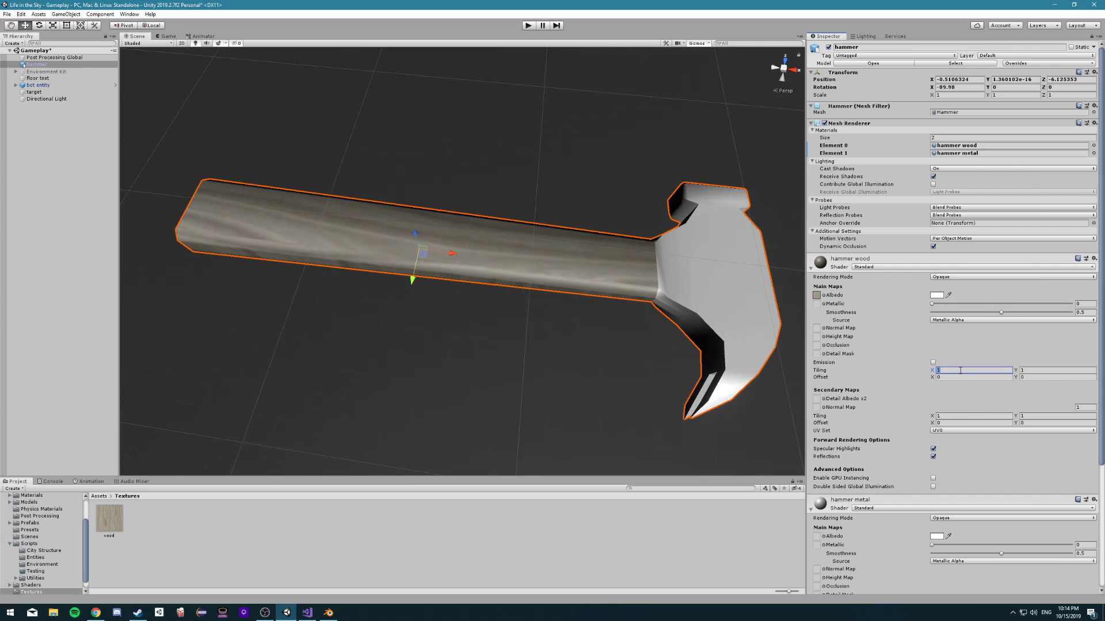
pyautogui.write('2')
pyautogui.press('Tab')
pyautogui.write('2')
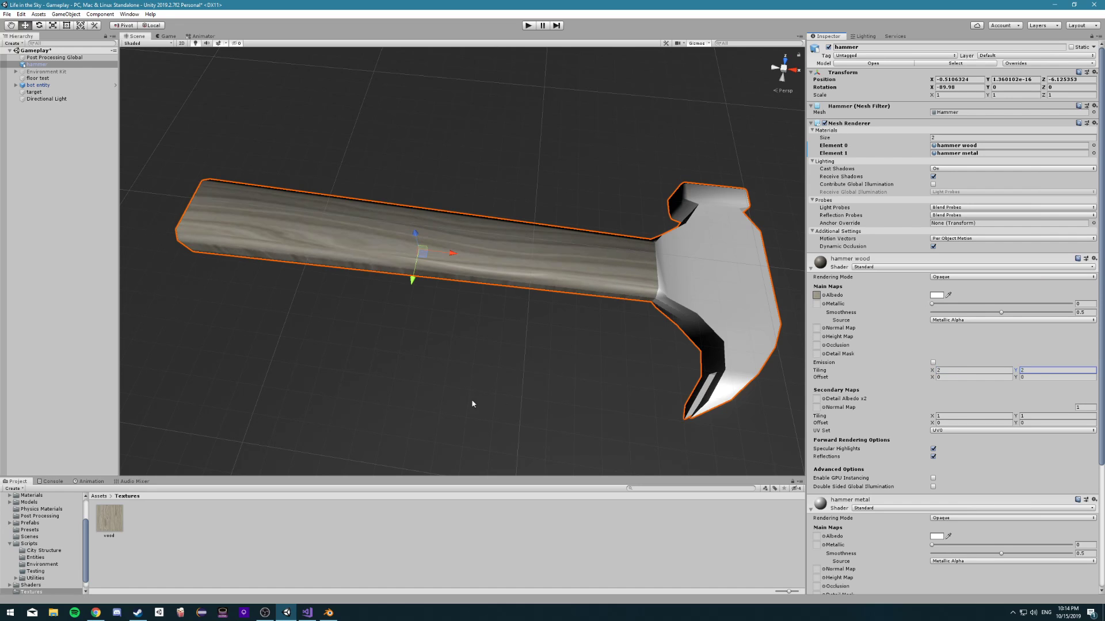
# Set the hammer wood material's main tiling to 3 in both X and Y
pyautogui.keyDown('alt'); pyautogui.moveTo(351, 367); pyautogui.dragTo(813, 426); pyautogui.keyUp('alt')
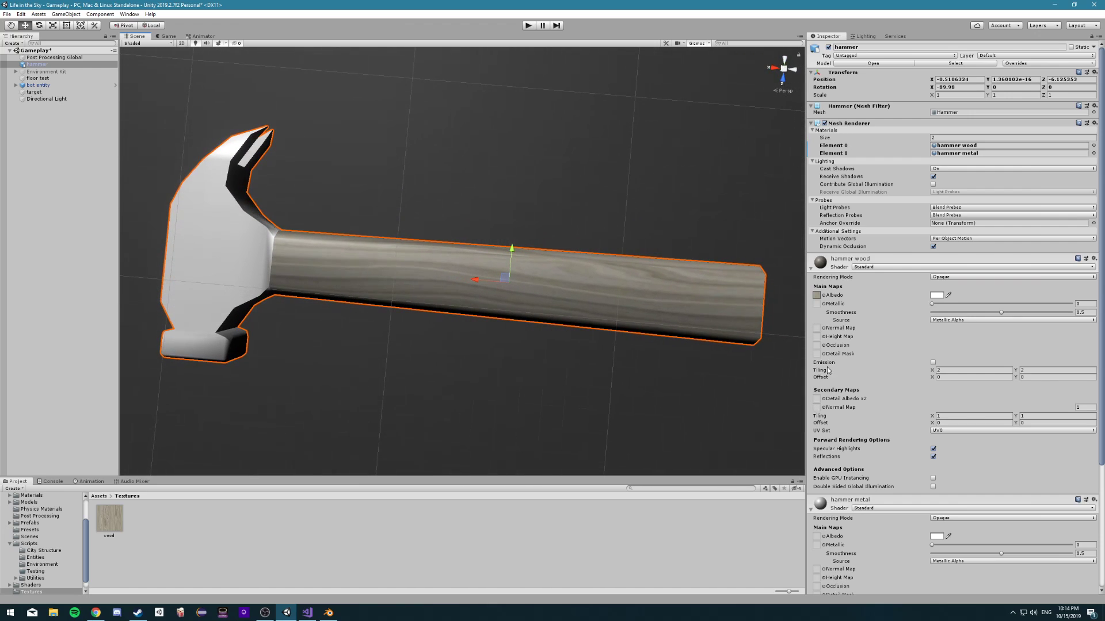
pyautogui.click(954, 370)
pyautogui.write('3')
pyautogui.press('Tab')
pyautogui.write('3')
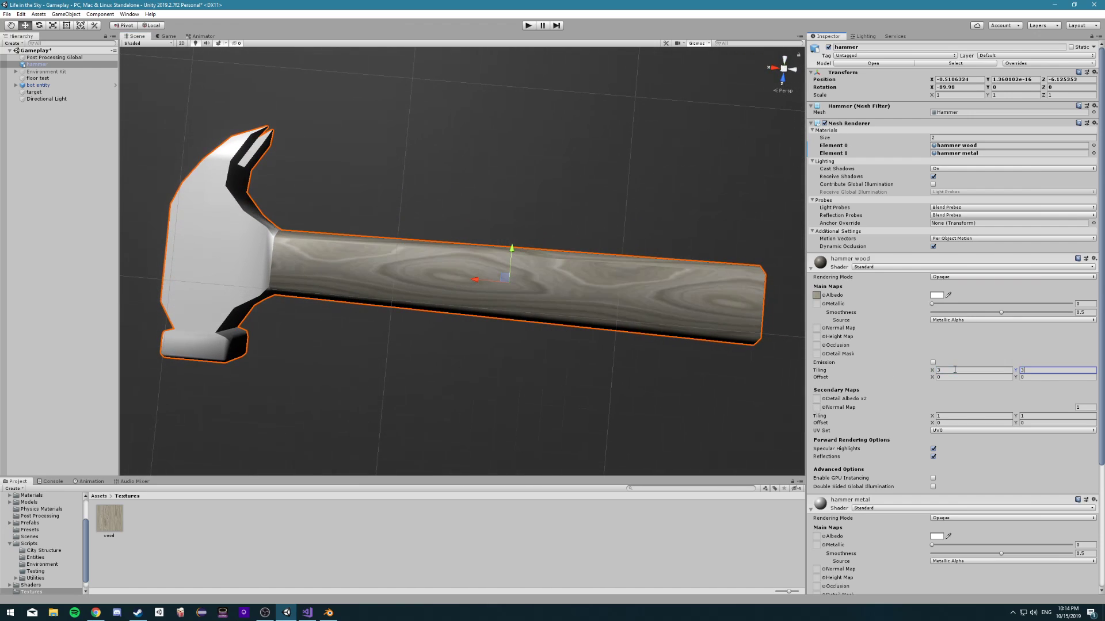
# Reduce the hammer wood material's smoothness to 0 and check the handle's finish
pyautogui.keyDown('alt'); pyautogui.moveTo(649, 348); pyautogui.dragTo(624, 281); pyautogui.keyUp('alt')
pyautogui.keyDown('alt'); pyautogui.scroll(-4, 276, 266); pyautogui.keyUp('alt')
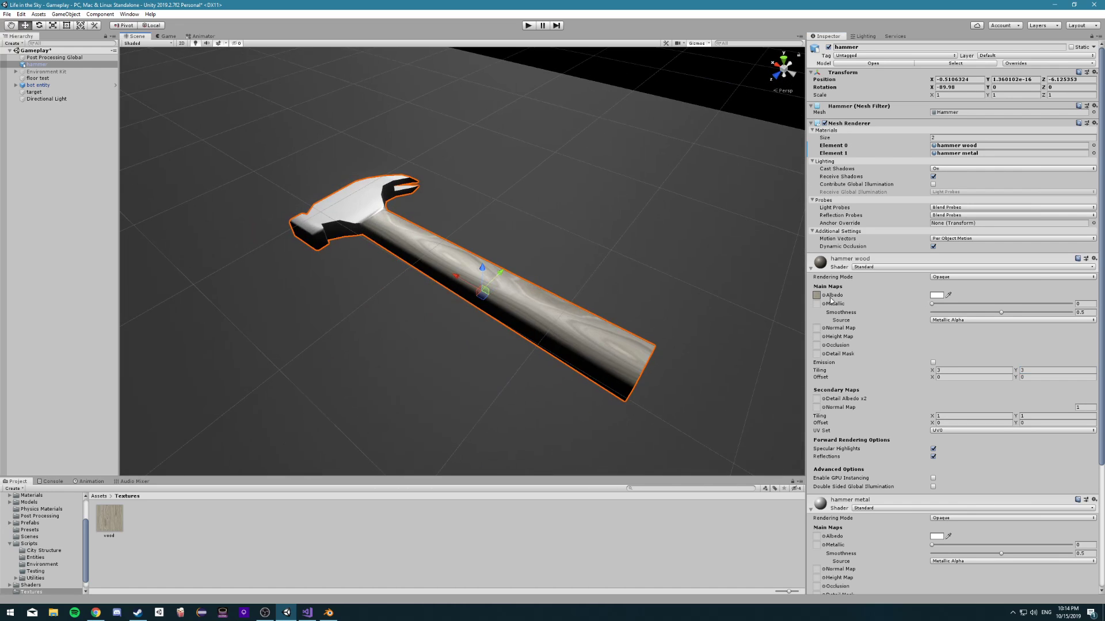
pyautogui.moveTo(1002, 314); pyautogui.dragTo(885, 319)
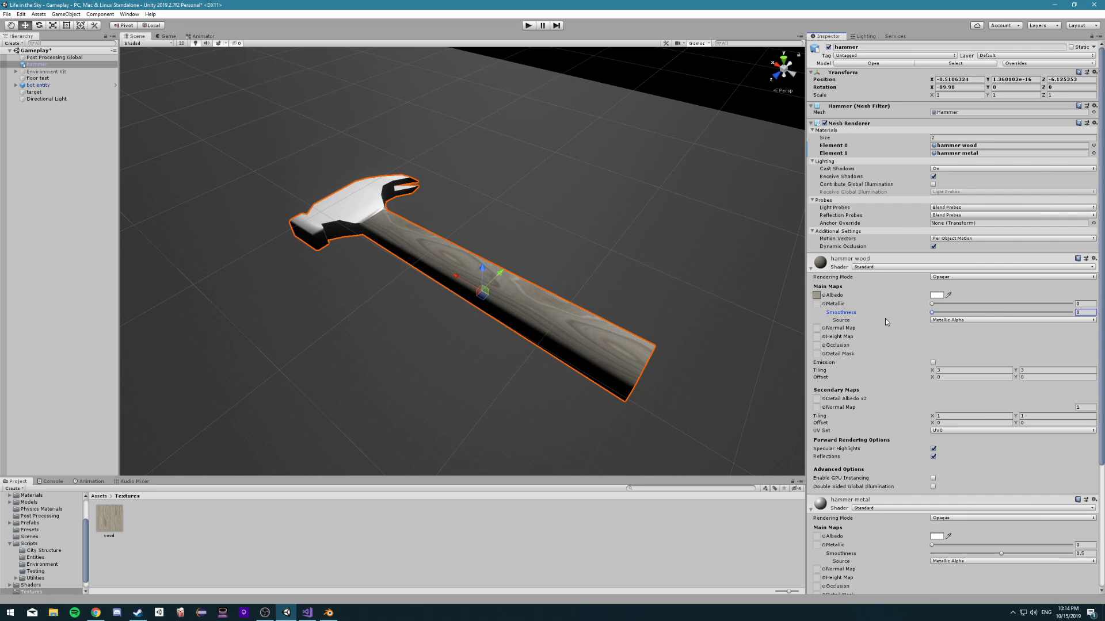
pyautogui.keyDown('alt'); pyautogui.moveTo(582, 359); pyautogui.dragTo(633, 328); pyautogui.keyUp('alt')
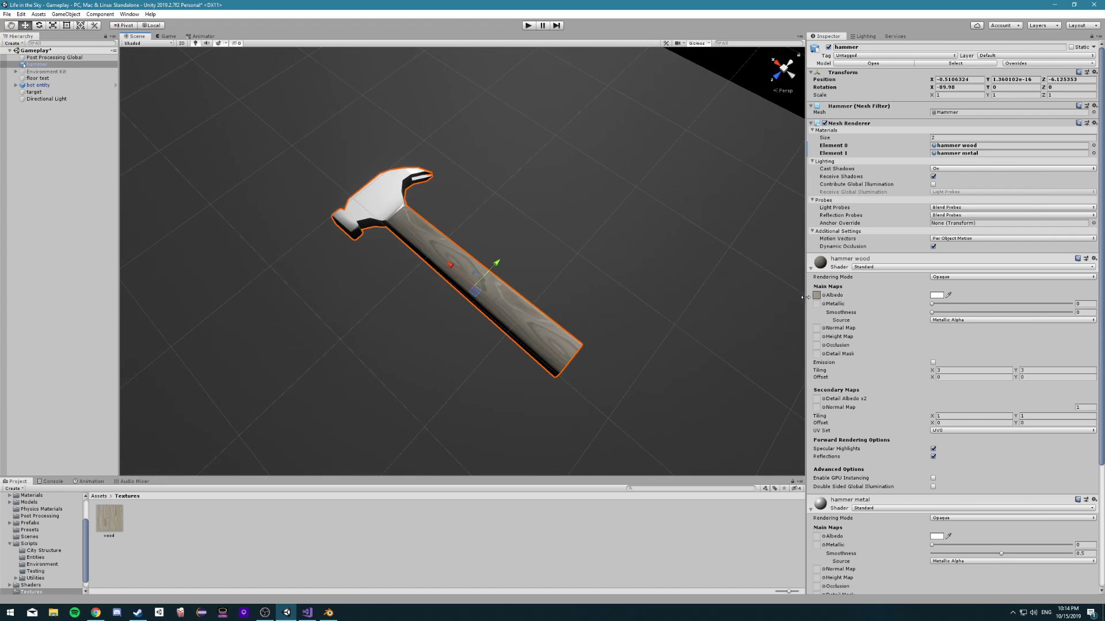
# Collapse the hammer wood settings, then set the hammer metal material's metallic value to 1 and its smoothness to about 0.704
pyautogui.click(846, 265)
pyautogui.moveTo(989, 325); pyautogui.dragTo(1085, 326)
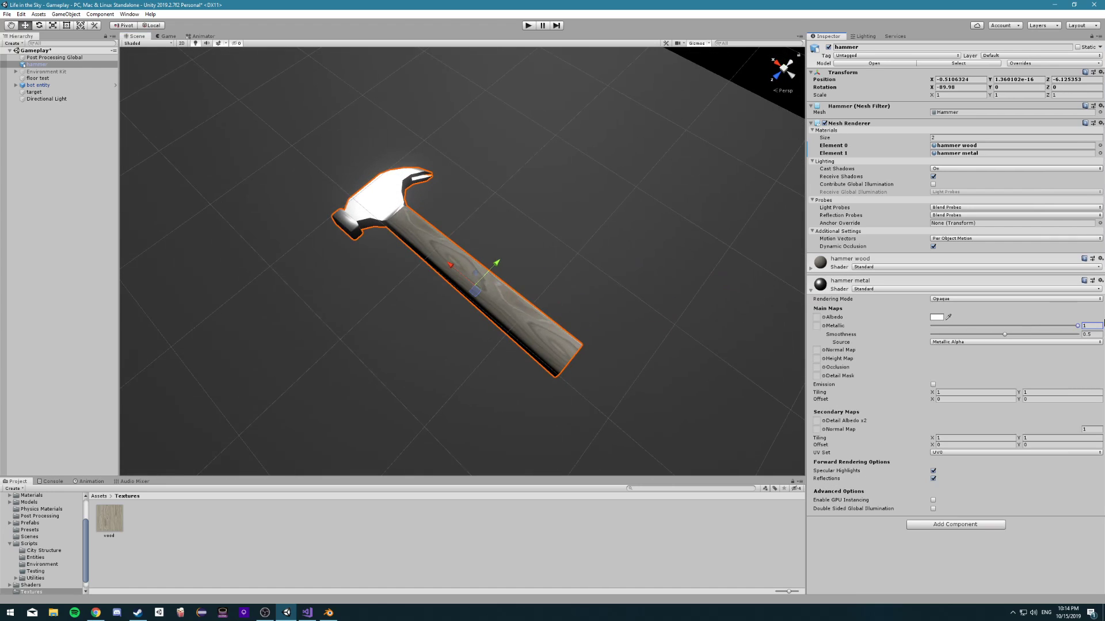
pyautogui.scroll(-3, 367, 209)
pyautogui.scroll(7, 343, 234)
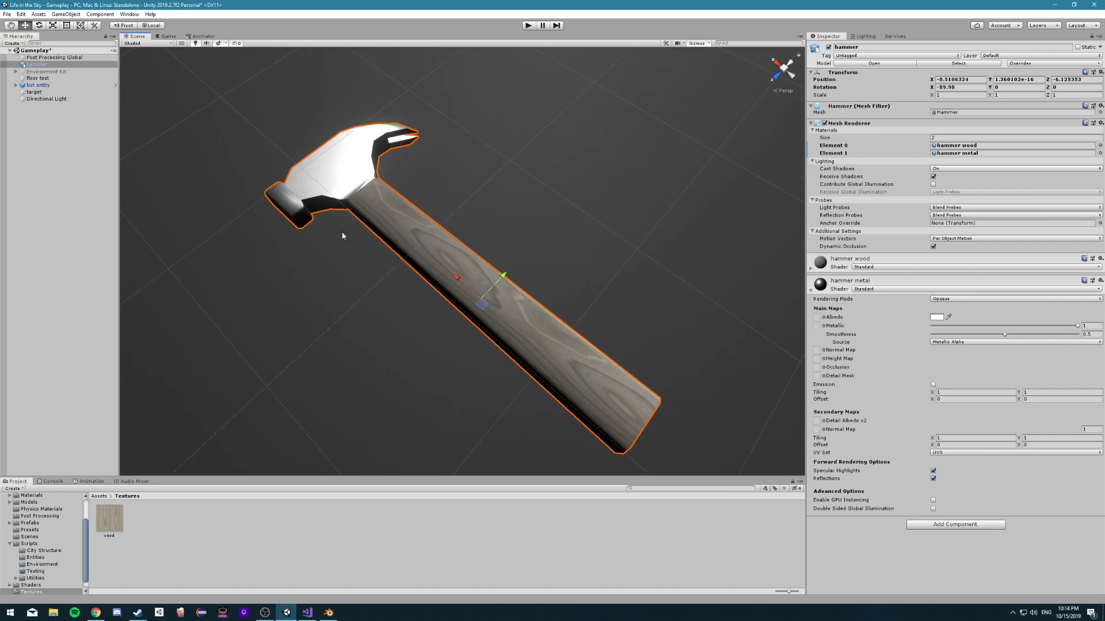
pyautogui.keyDown('alt'); pyautogui.moveTo(344, 235); pyautogui.dragTo(107, 288); pyautogui.keyUp('alt')
pyautogui.moveTo(1040, 335)
pyautogui.mouseDown()
pyautogui.moveTo(1053, 333)
pyautogui.moveTo(1034, 332)
pyautogui.mouseUp()
# Examine the metal head's reflections and the wooden handle from several angles, with the hammer deselected
pyautogui.keyDown('alt'); pyautogui.moveTo(719, 322); pyautogui.dragTo(707, 236); pyautogui.keyUp('alt')
pyautogui.scroll(-3, 278, 288)
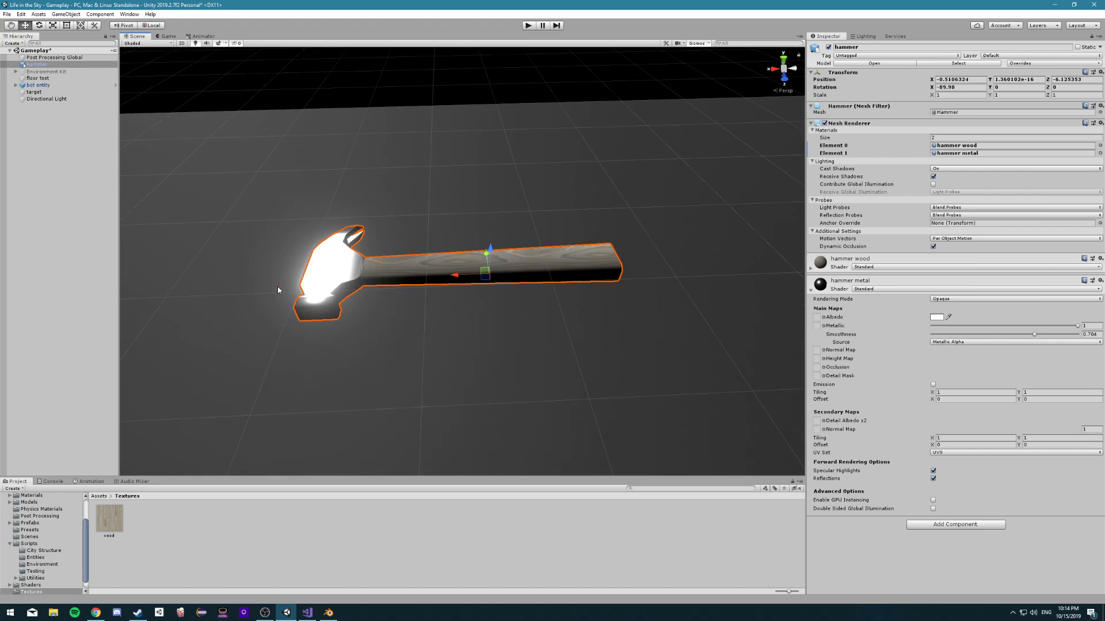
pyautogui.keyDown('alt'); pyautogui.moveTo(382, 330); pyautogui.dragTo(339, 322); pyautogui.keyUp('alt')
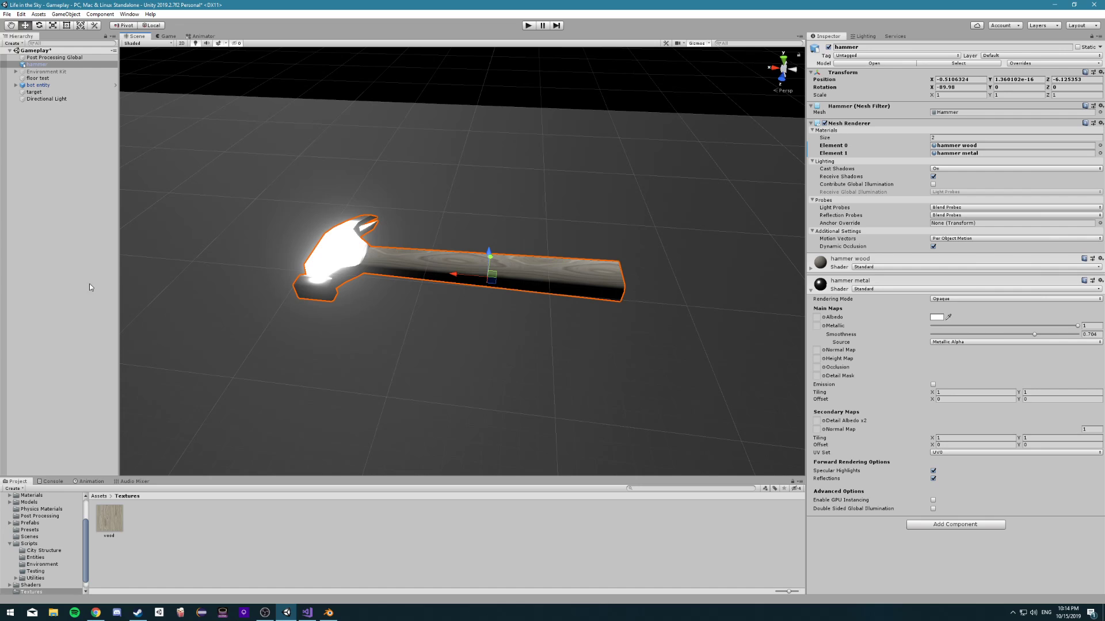
pyautogui.click(232, 247)
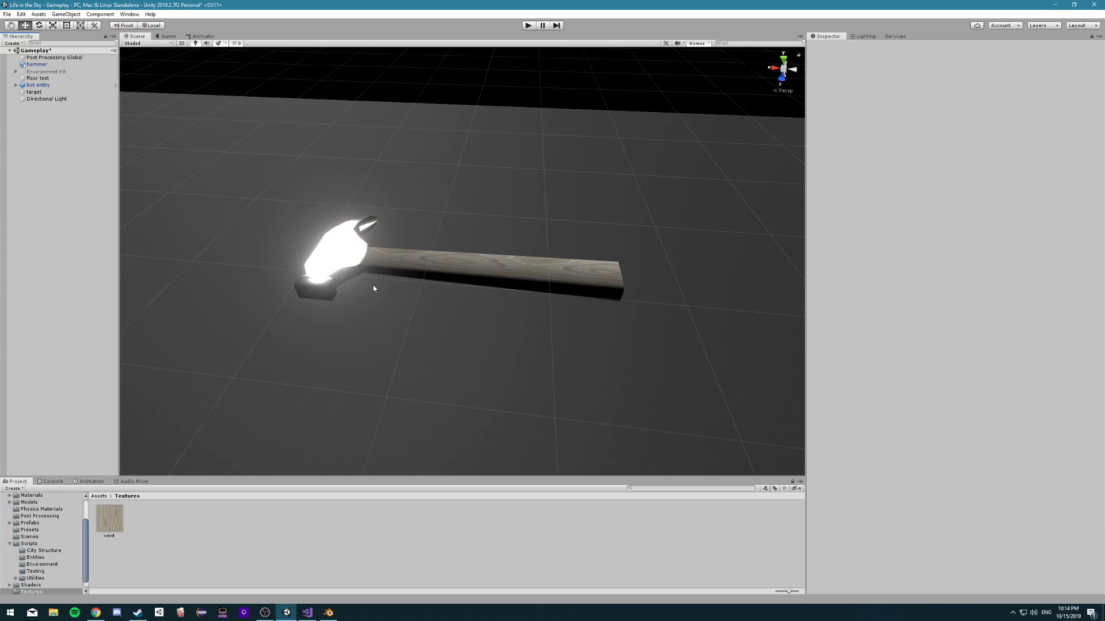
pyautogui.keyDown('alt'); pyautogui.moveTo(490, 337); pyautogui.dragTo(800, 172); pyautogui.keyUp('alt')
pyautogui.keyDown('alt'); pyautogui.moveTo(1092, 173); pyautogui.dragTo(286, 468); pyautogui.keyUp('alt')
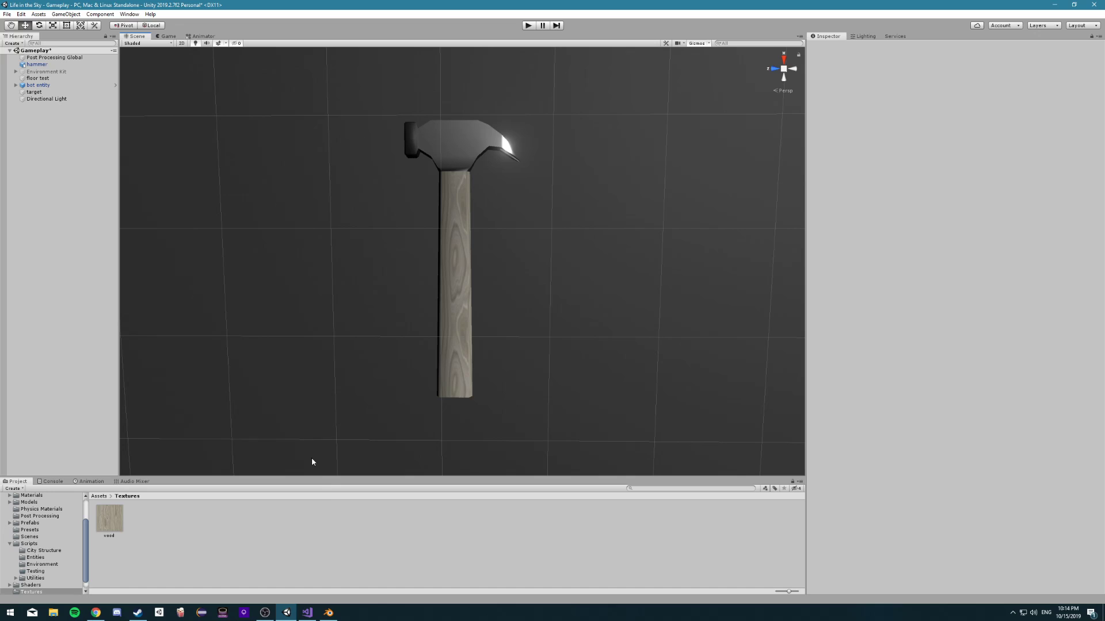
# Switch to Blender and view the original hammer model from above
pyautogui.click(328, 612)
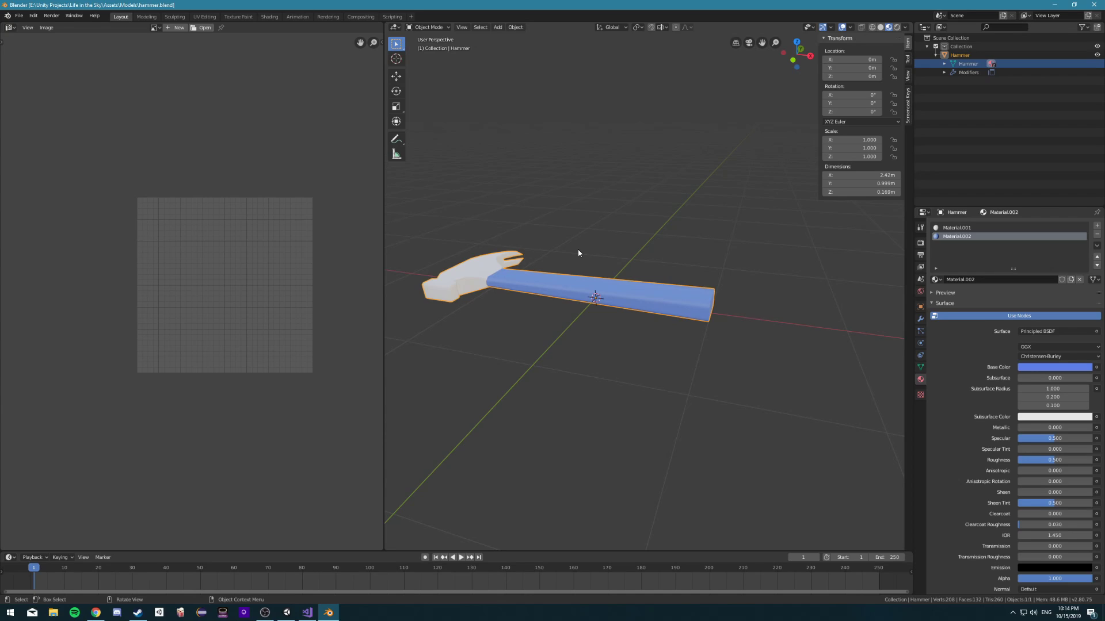
pyautogui.moveTo(579, 252); pyautogui.dragTo(489, 308, button='middle')
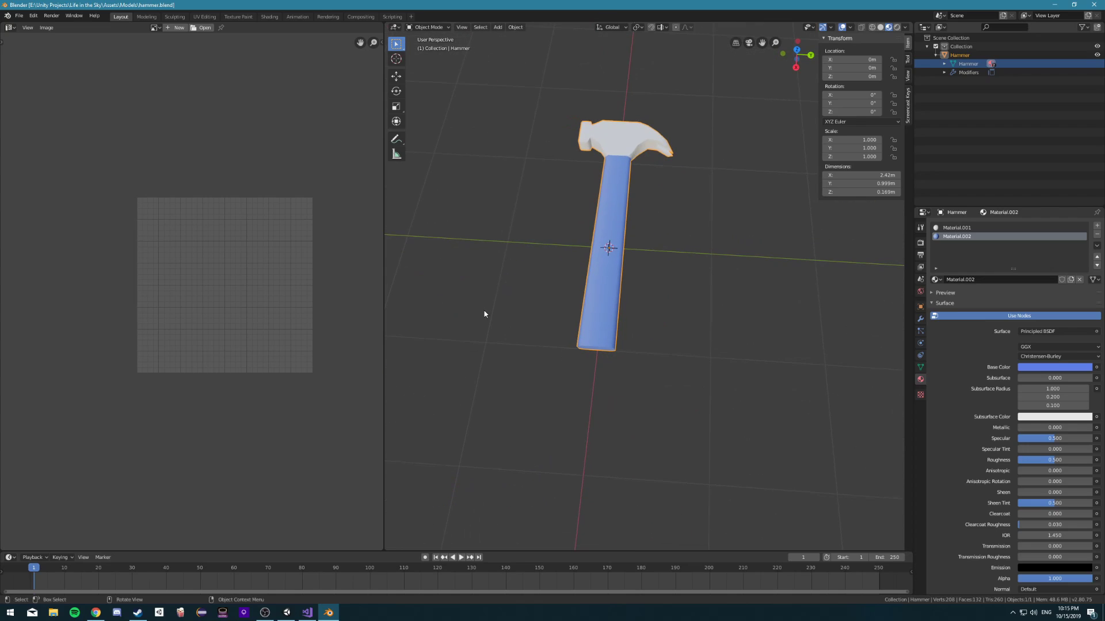
pyautogui.click(914, 294)
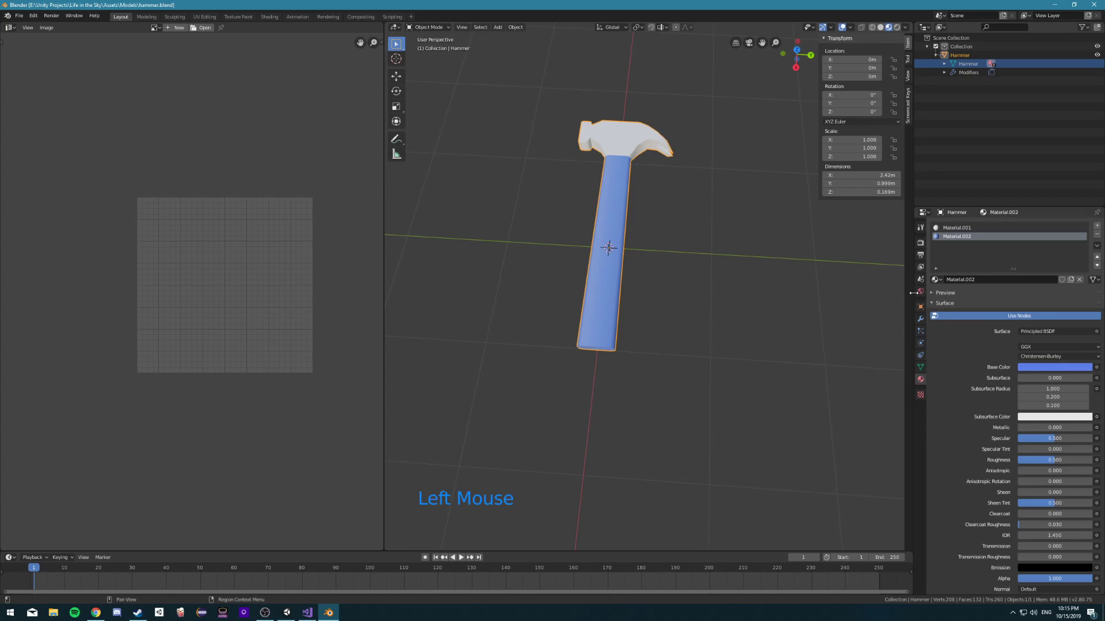